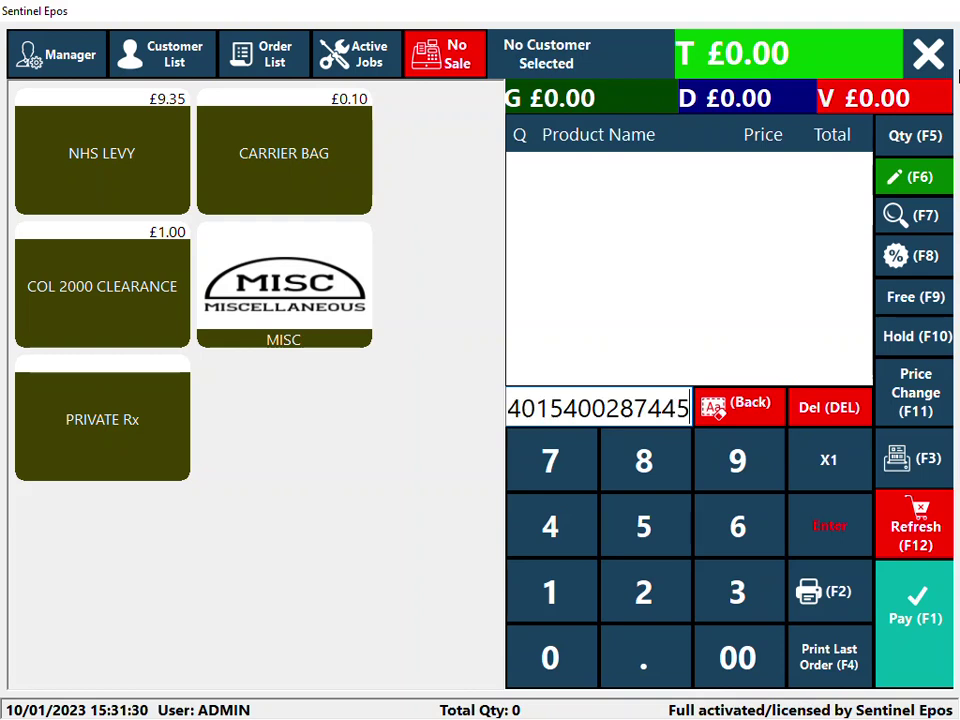
pyautogui.press('Return')
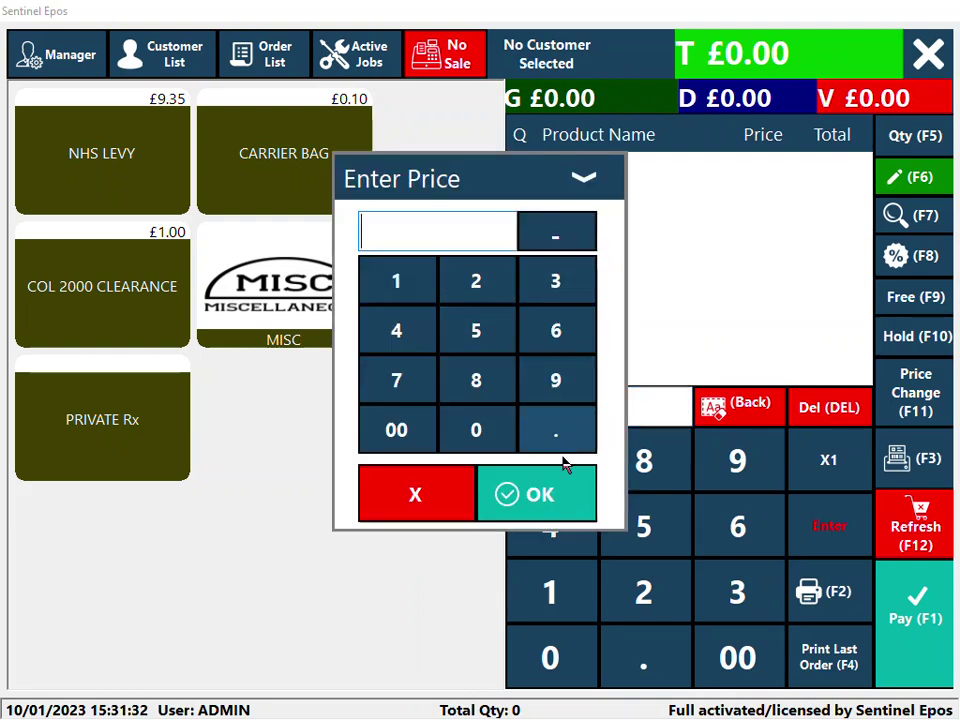
pyautogui.click(583, 177)
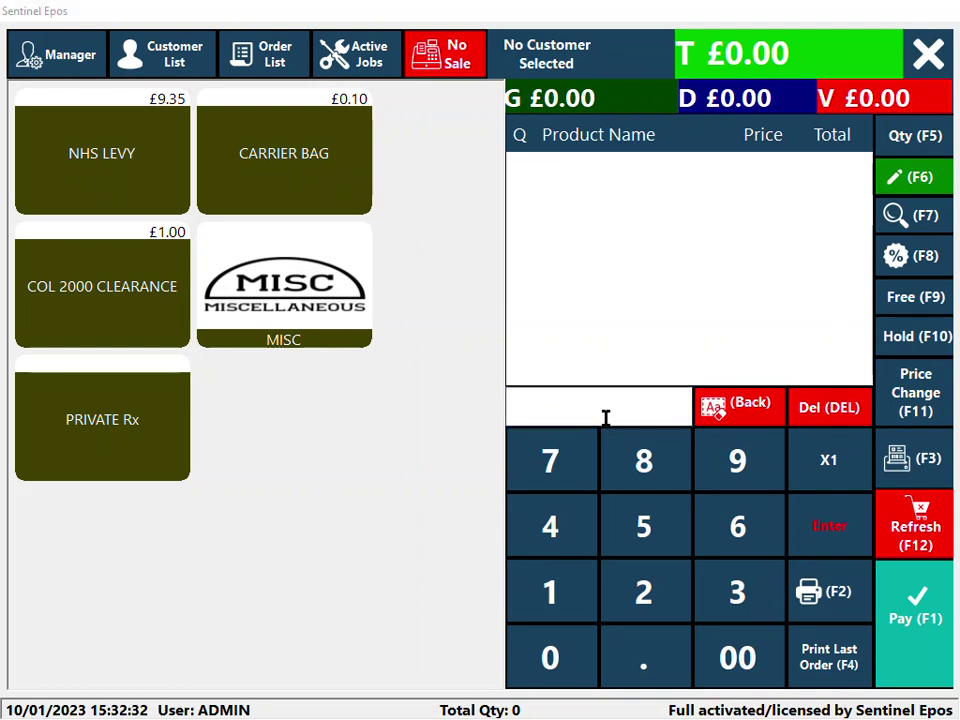
pyautogui.write('4015400312994')
pyautogui.press('Return')
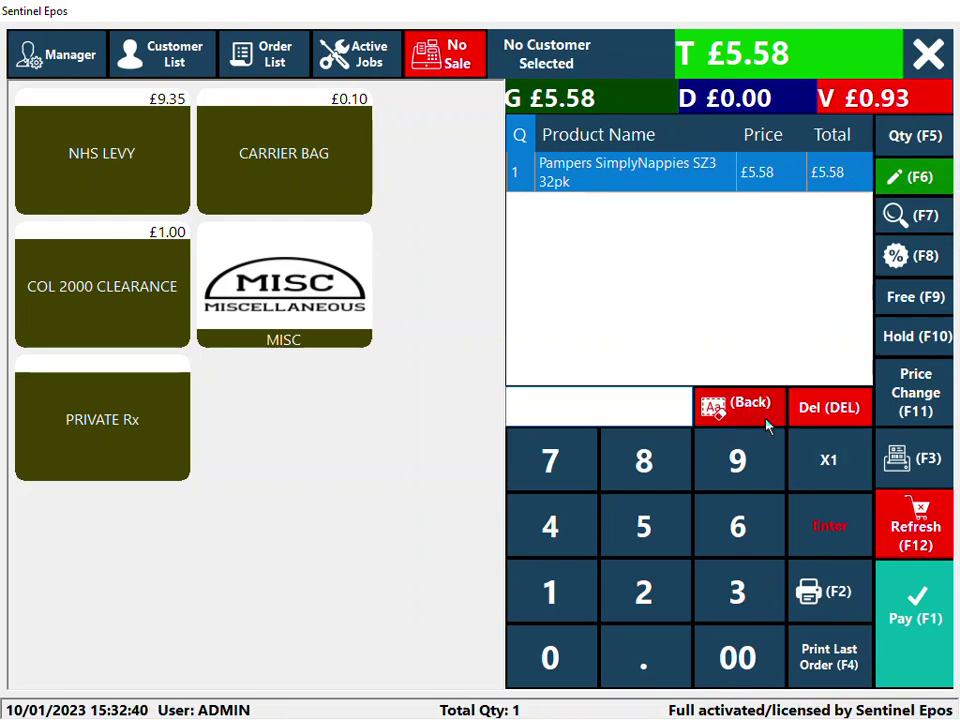
pyautogui.click(915, 394)
pyautogui.click(465, 280)
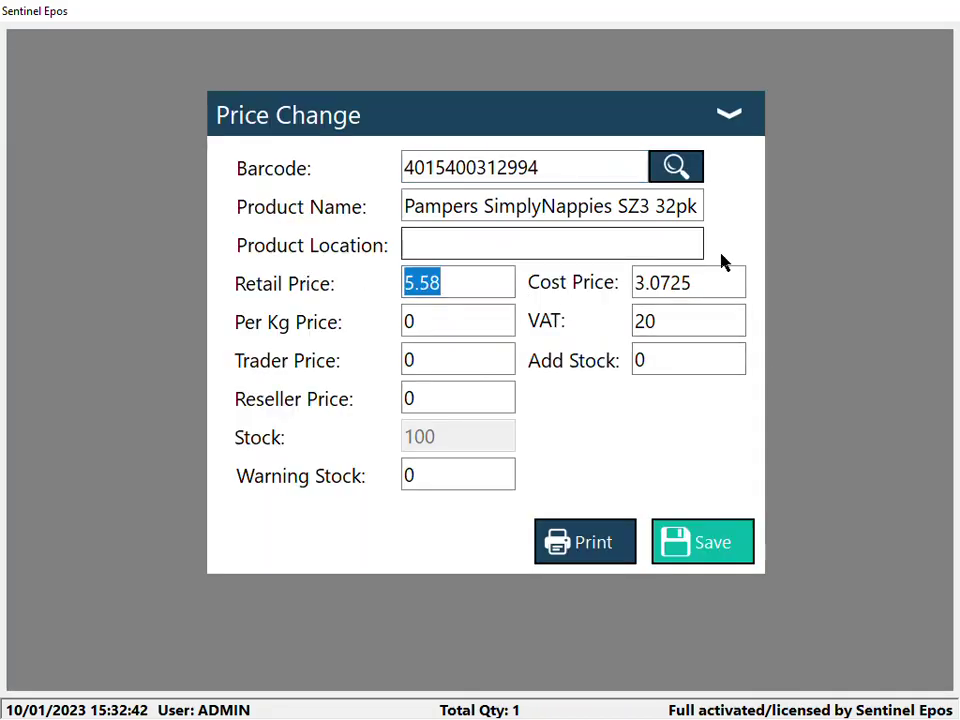
pyautogui.write('6.00')
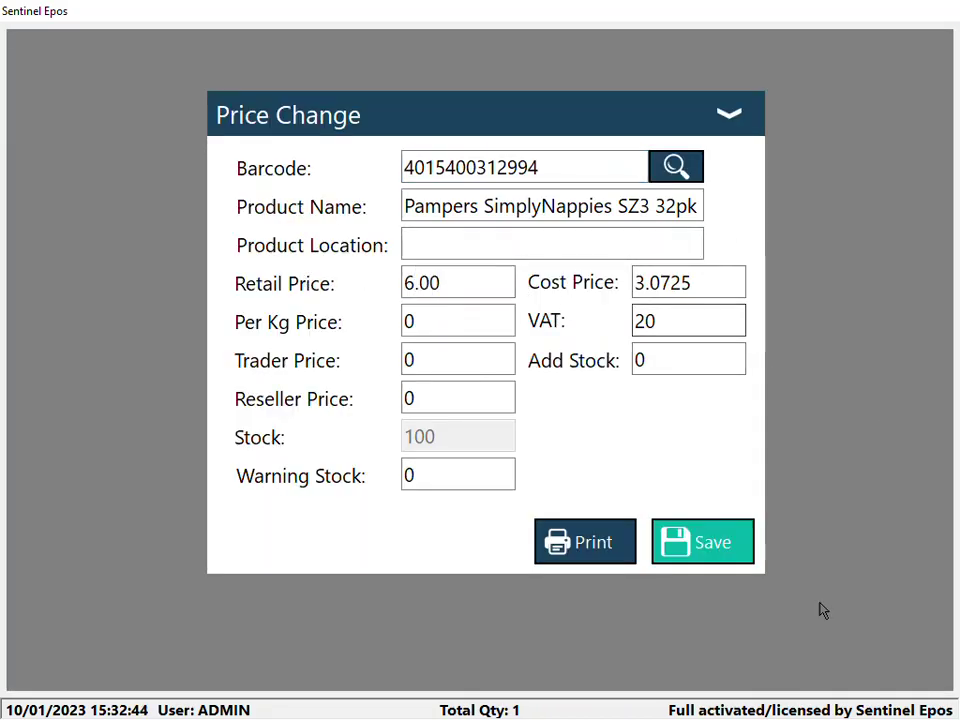
pyautogui.click(699, 553)
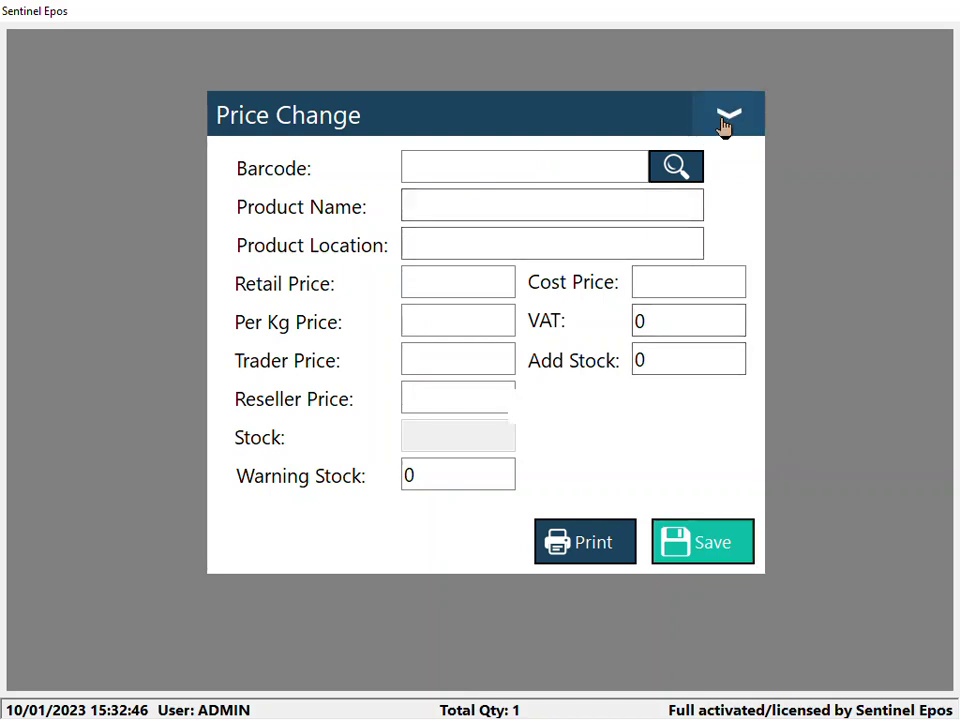
pyautogui.click(726, 117)
pyautogui.click(828, 412)
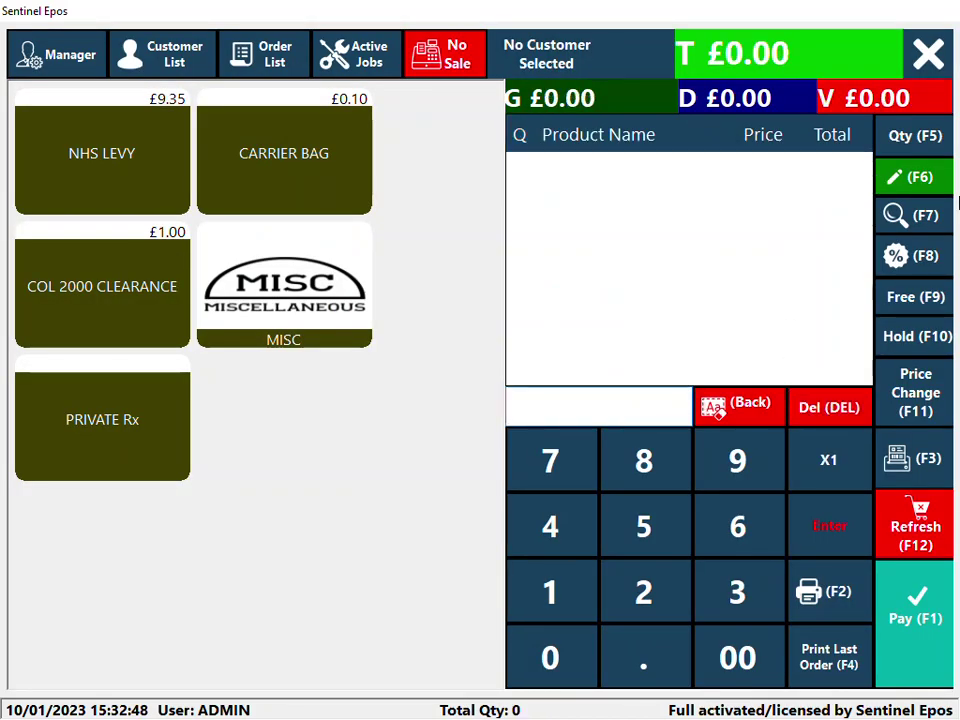
pyautogui.press('Return')
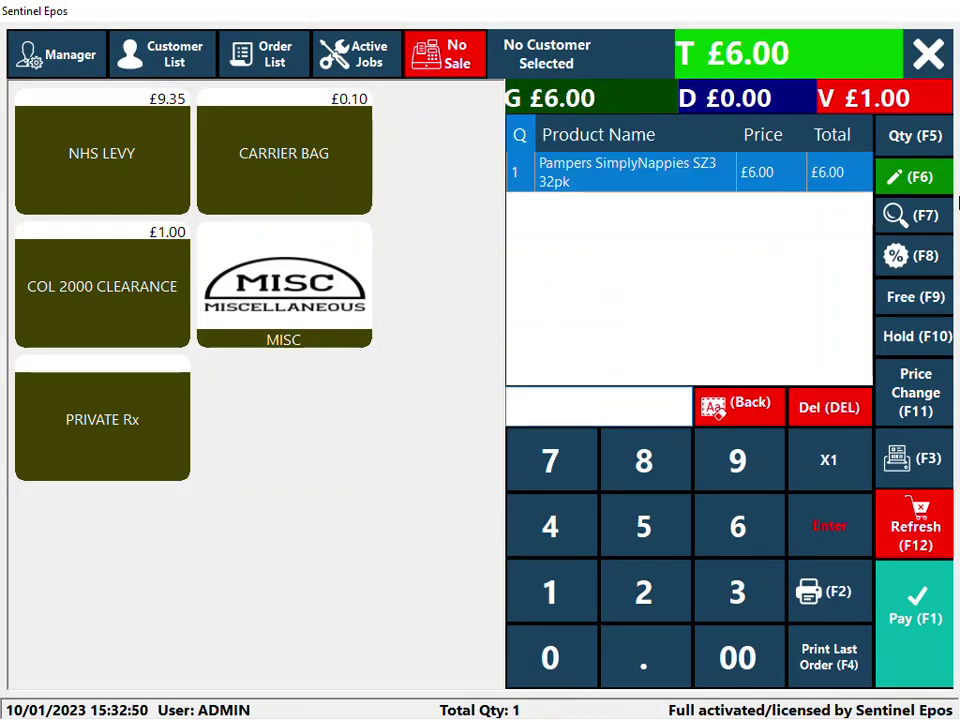
pyautogui.click(818, 412)
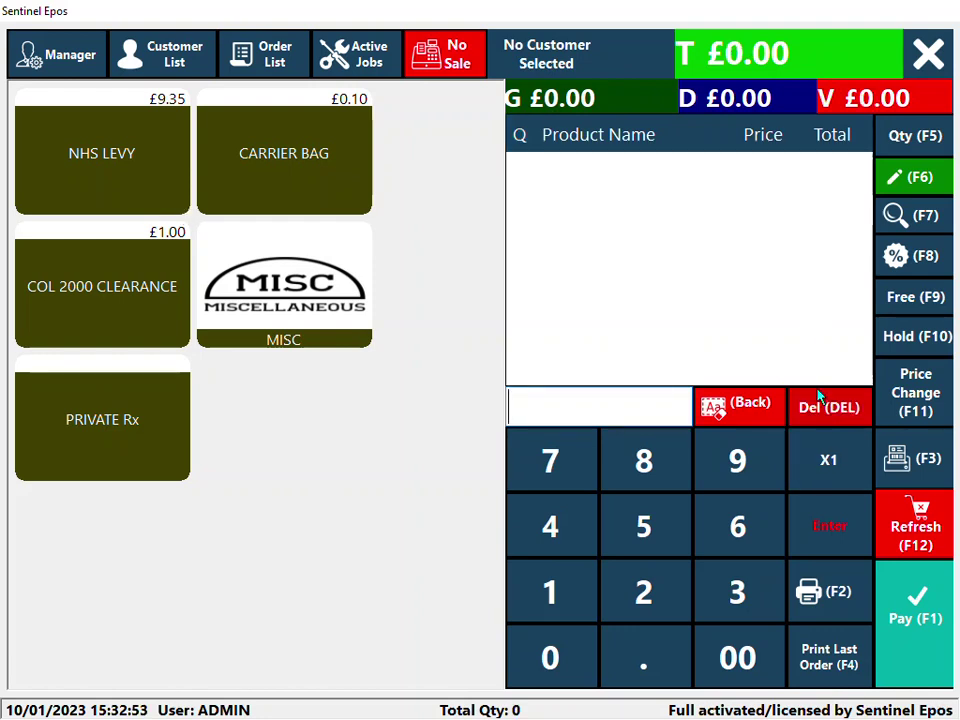
pyautogui.click(576, 410)
pyautogui.click(643, 527)
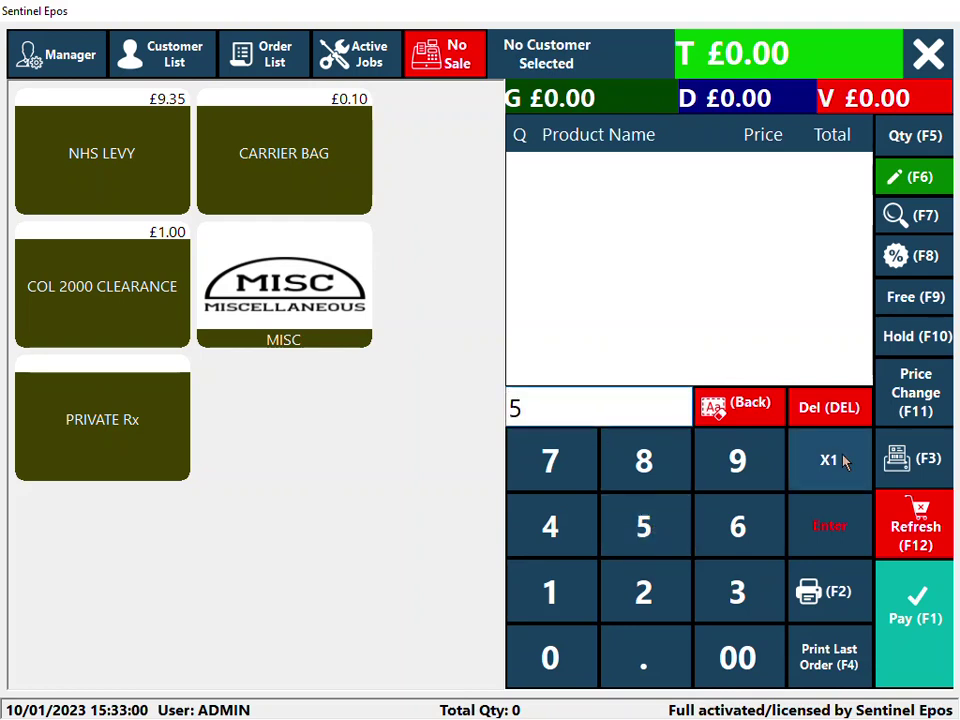
pyautogui.click(840, 463)
pyautogui.write('4015400312994')
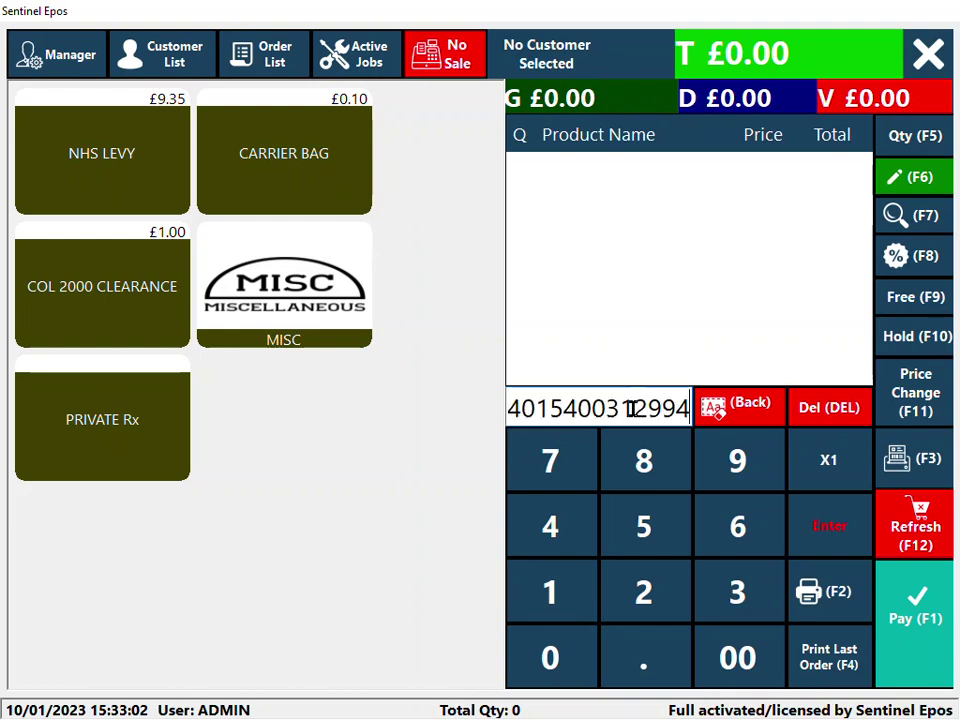
pyautogui.press('Return')
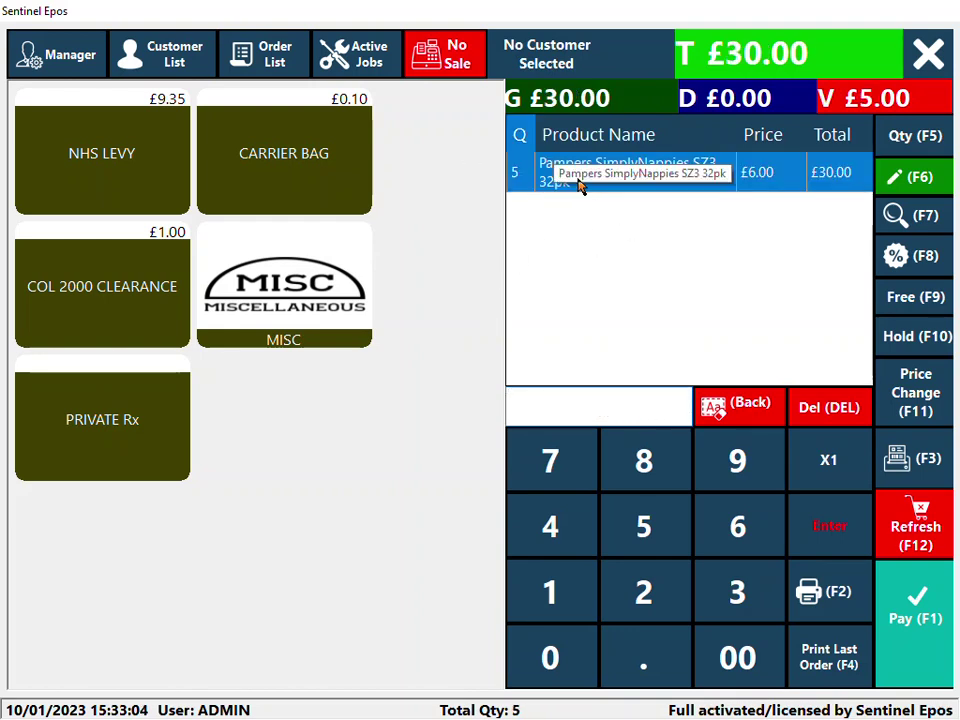
# - Change the Pampers line quantity to 77
pyautogui.click(912, 148)
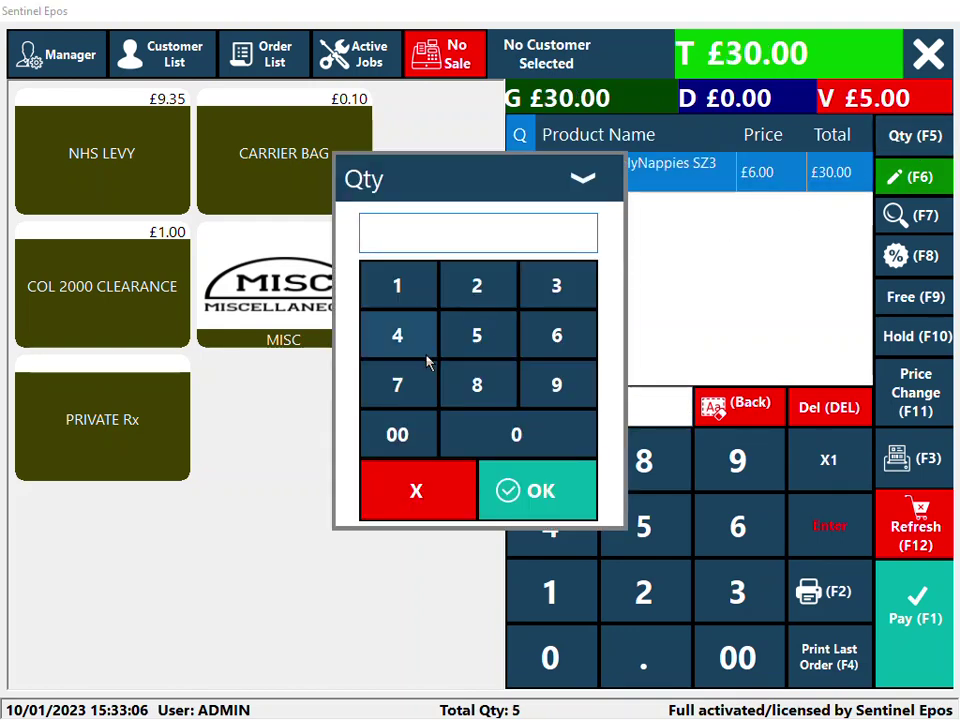
pyautogui.click(401, 390)
pyautogui.click(401, 390)
pyautogui.click(530, 490)
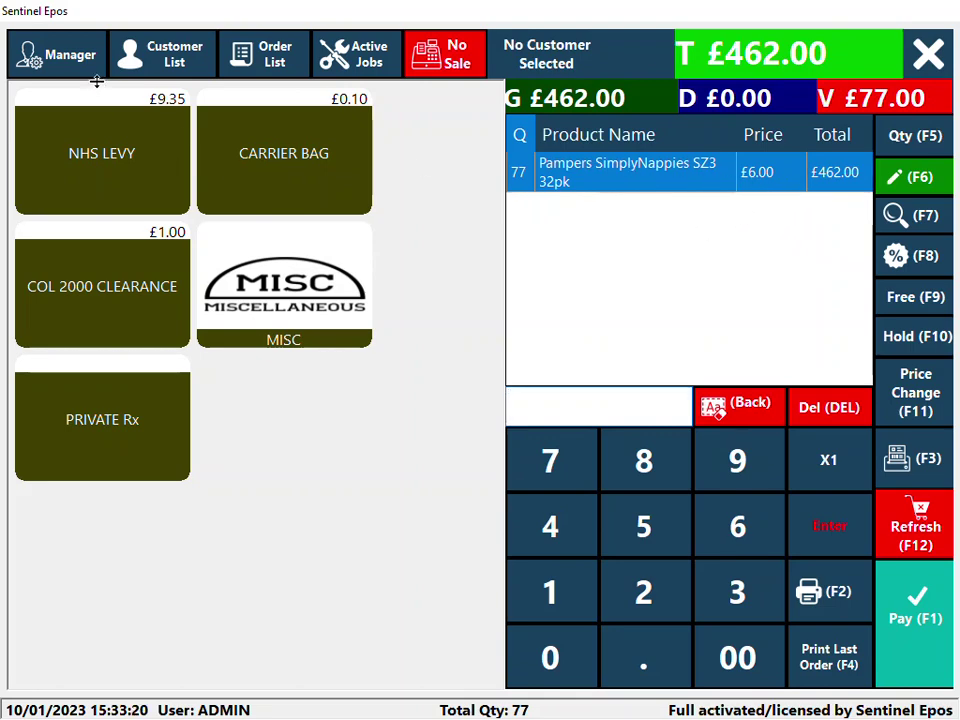
pyautogui.click(55, 55)
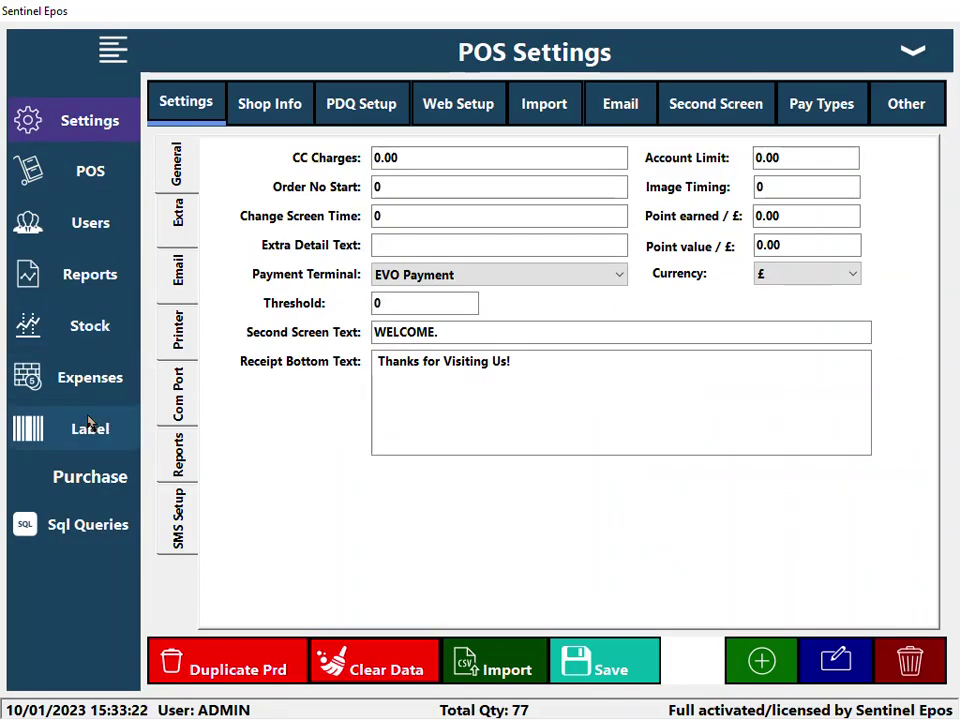
pyautogui.click(103, 338)
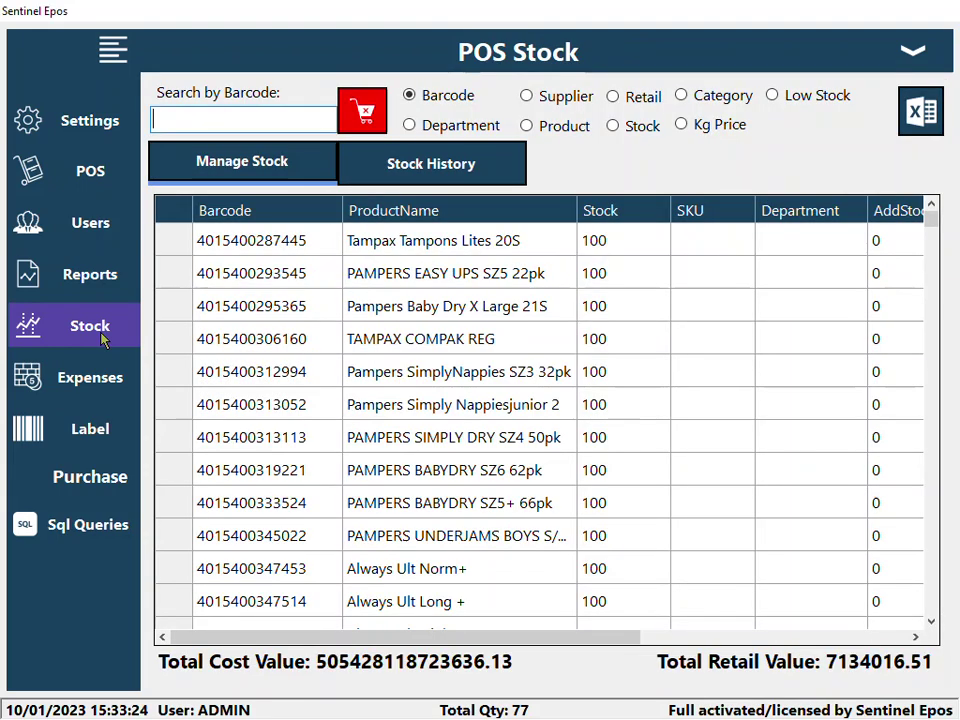
pyautogui.click(240, 115)
pyautogui.write('4015400312994')
pyautogui.click(553, 248)
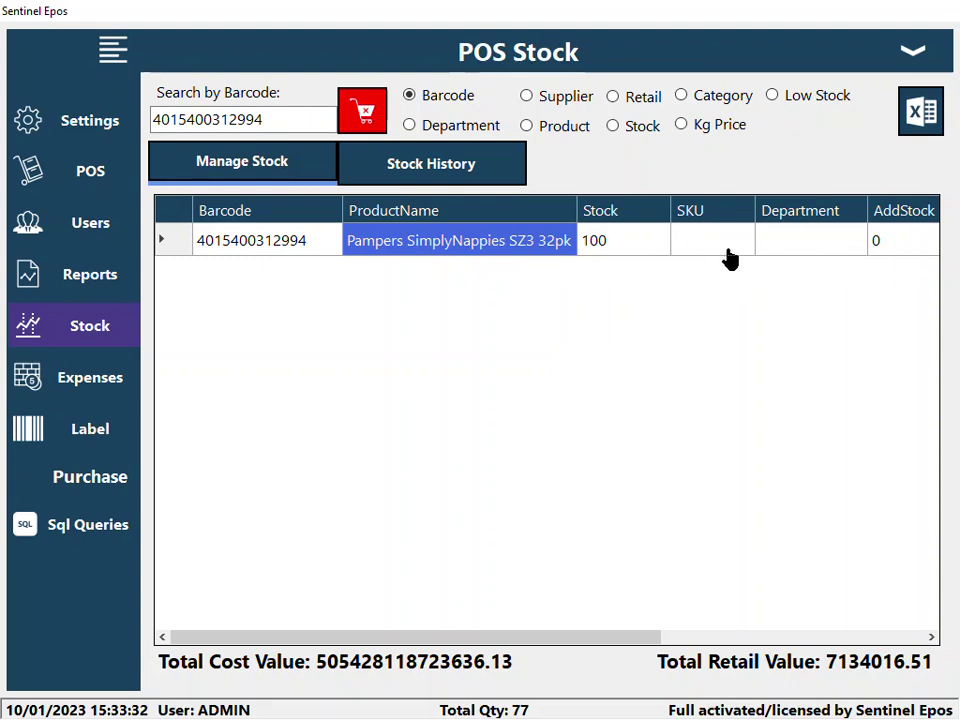
# - Turn on Enable Stock and Enable 0 Stock Sale in Extra settings and save
pyautogui.click(100, 128)
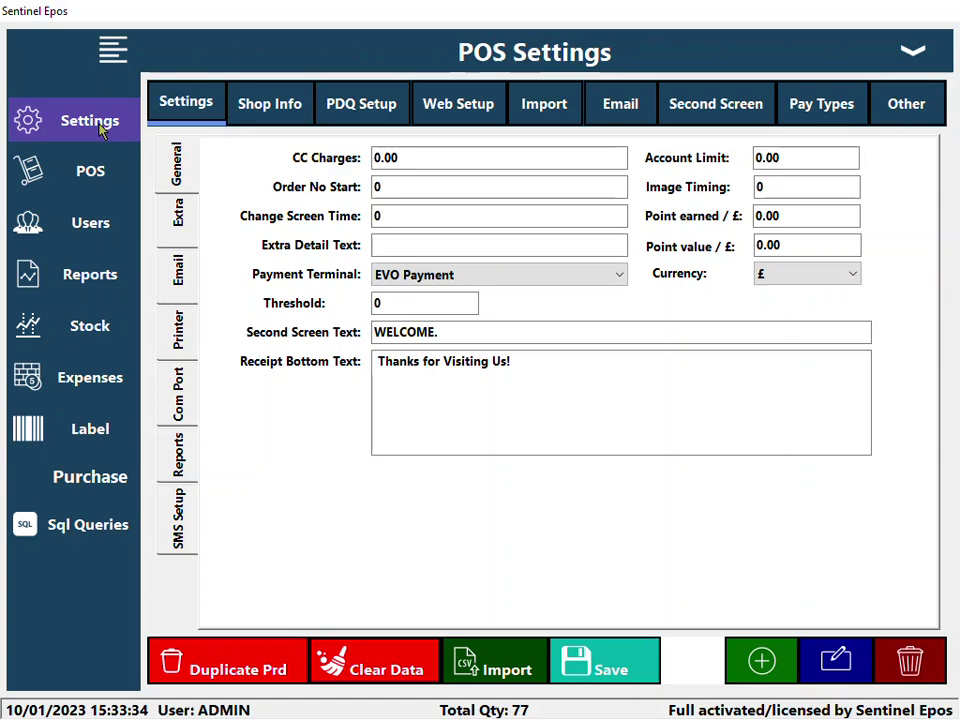
pyautogui.click(179, 205)
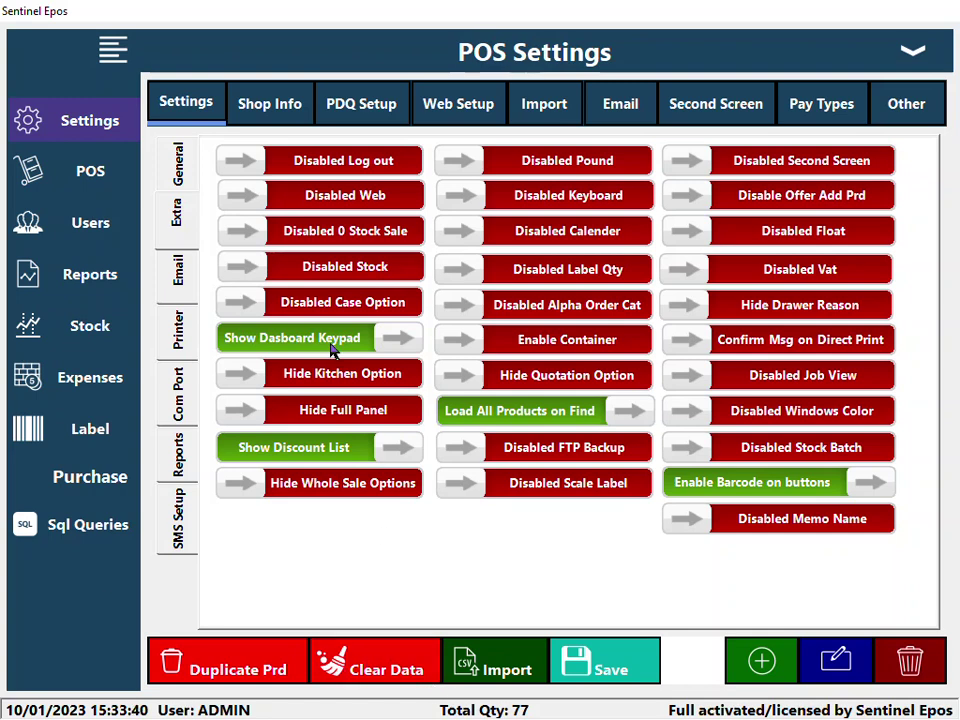
pyautogui.click(368, 267)
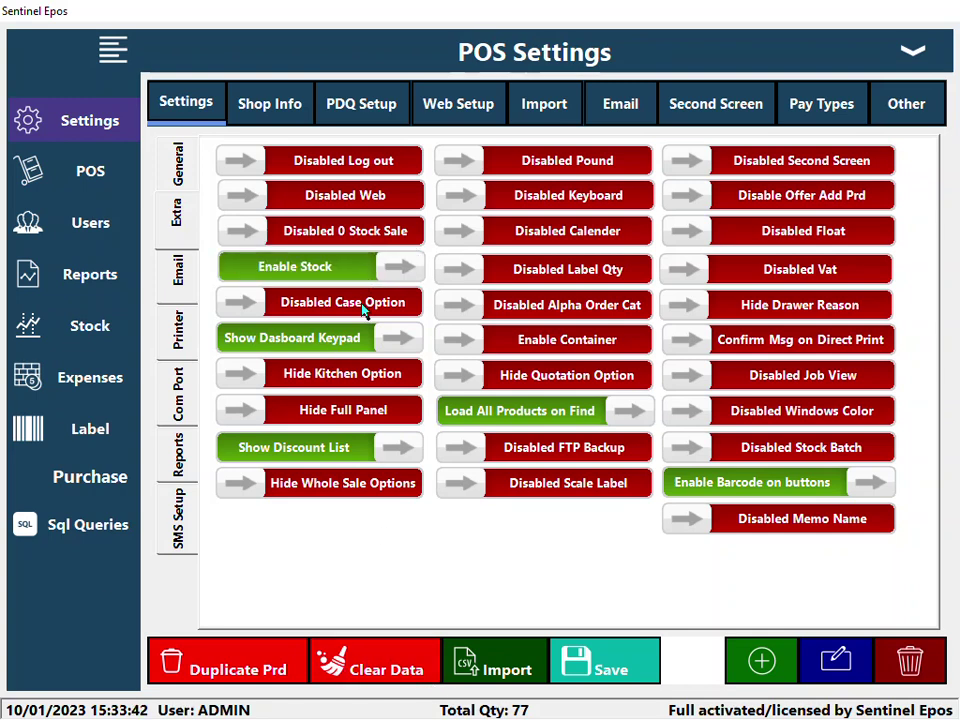
pyautogui.click(371, 240)
pyautogui.click(609, 668)
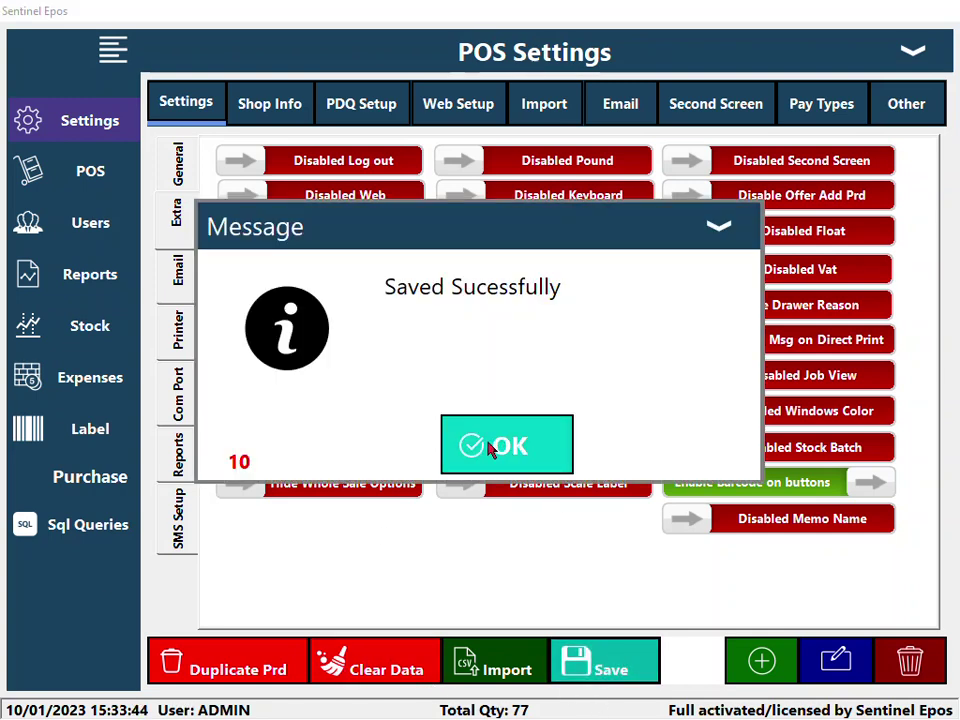
pyautogui.click(490, 446)
# - Tender £500 cash for the £462.00 sale, with Print and Email receipts left off
pyautogui.click(913, 51)
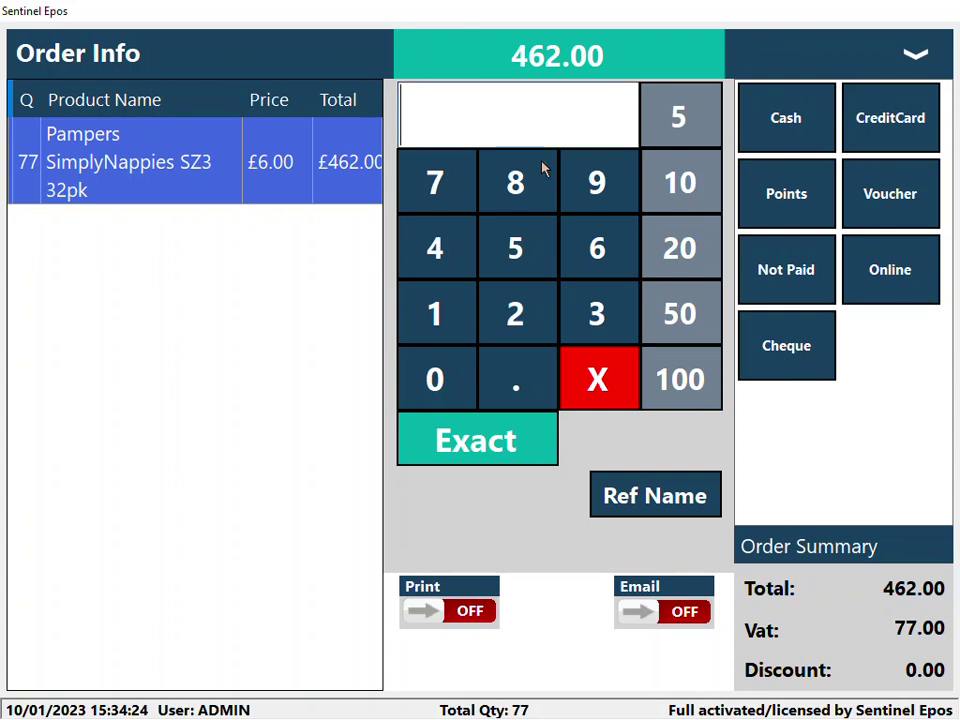
pyautogui.click(520, 254)
pyautogui.click(453, 381)
pyautogui.click(453, 381)
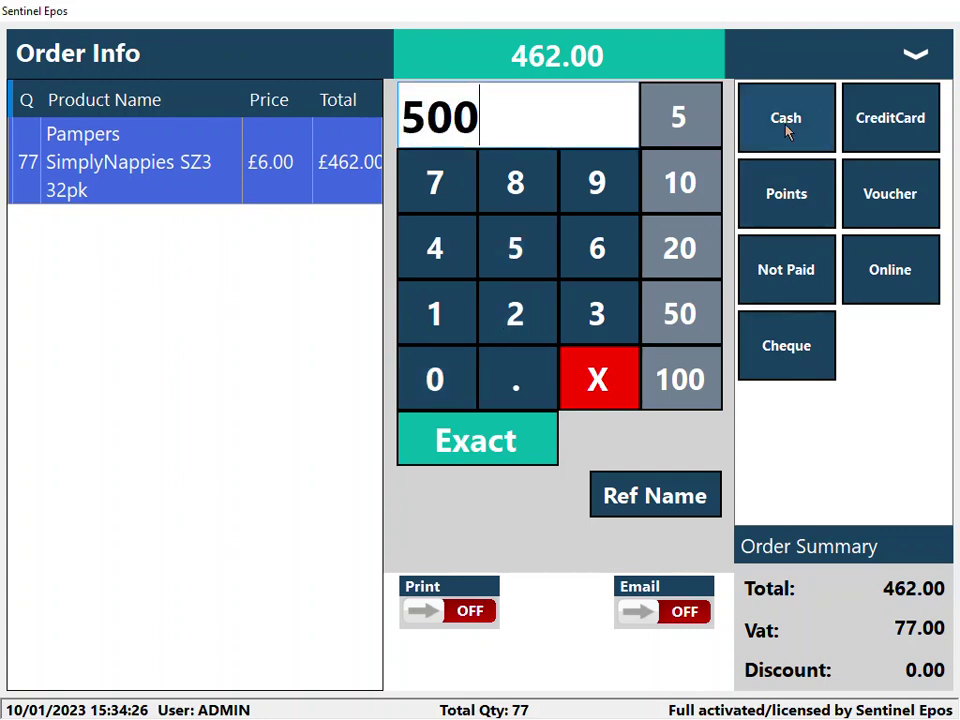
pyautogui.click(475, 611)
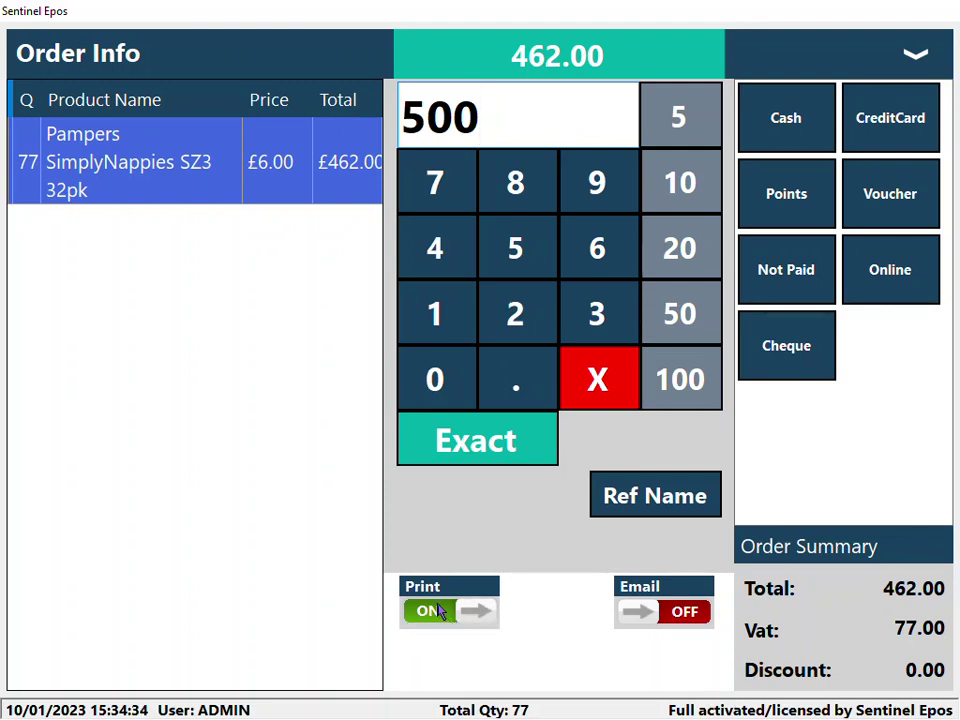
pyautogui.click(440, 613)
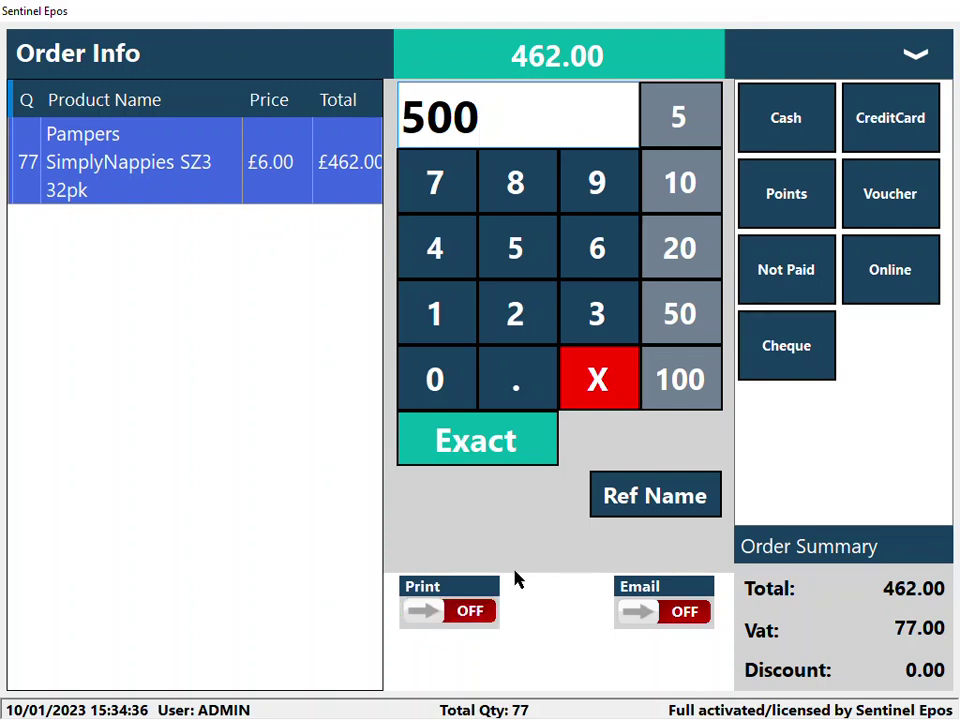
pyautogui.click(677, 620)
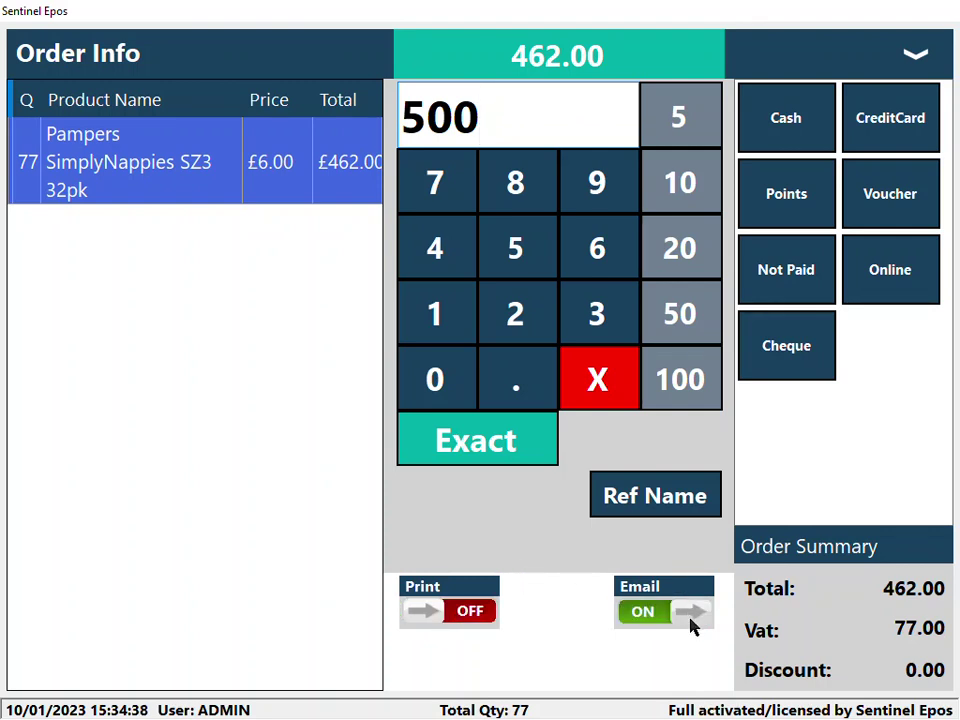
pyautogui.click(659, 624)
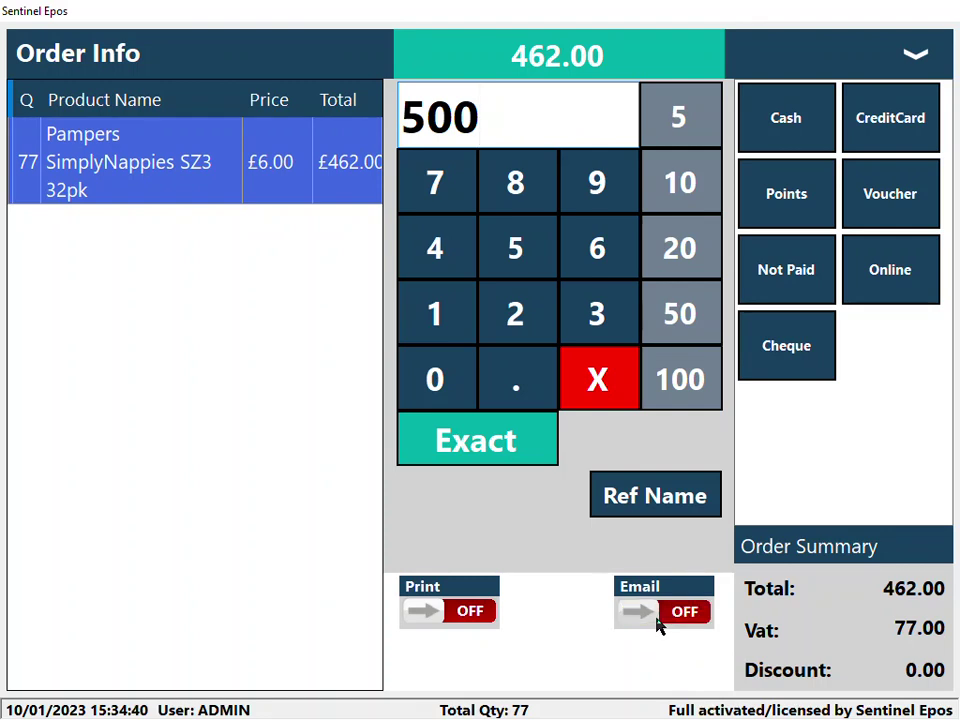
pyautogui.click(805, 122)
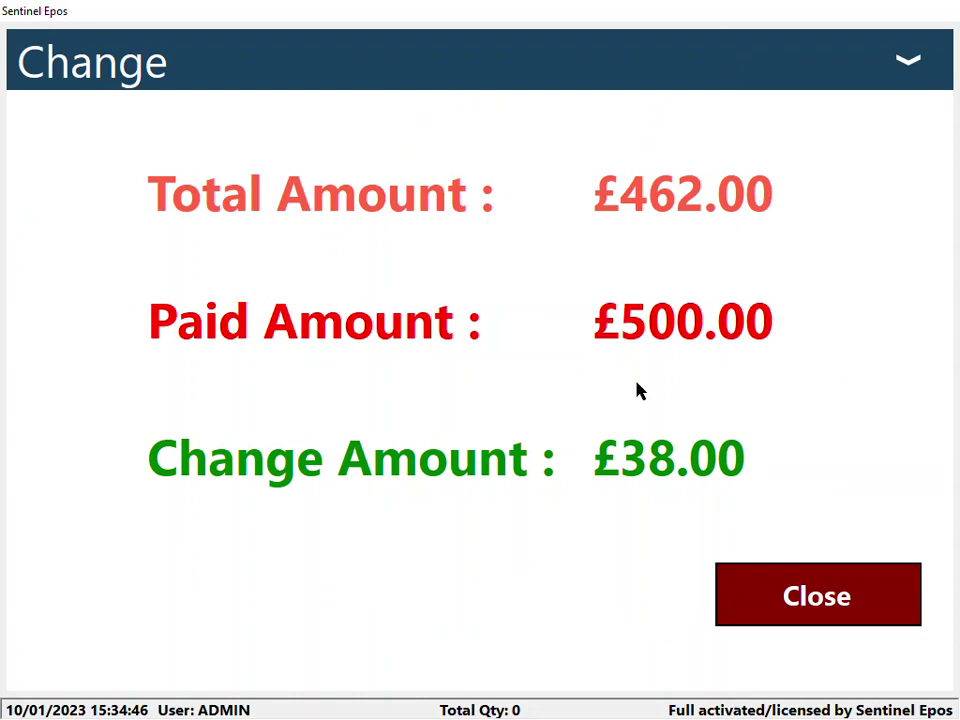
pyautogui.click(762, 611)
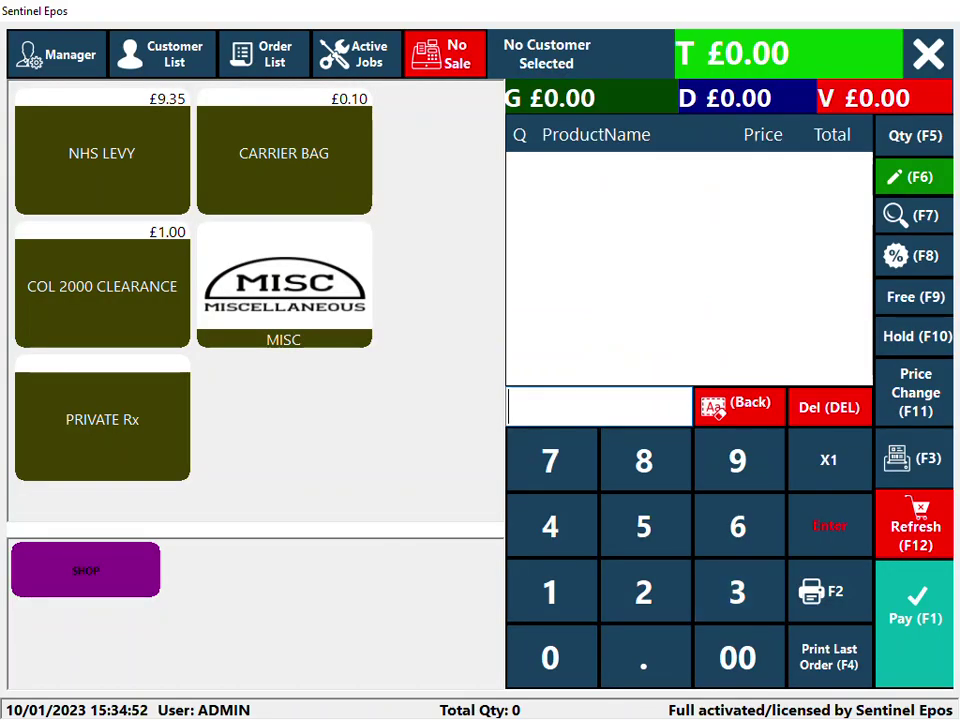
pyautogui.click(48, 56)
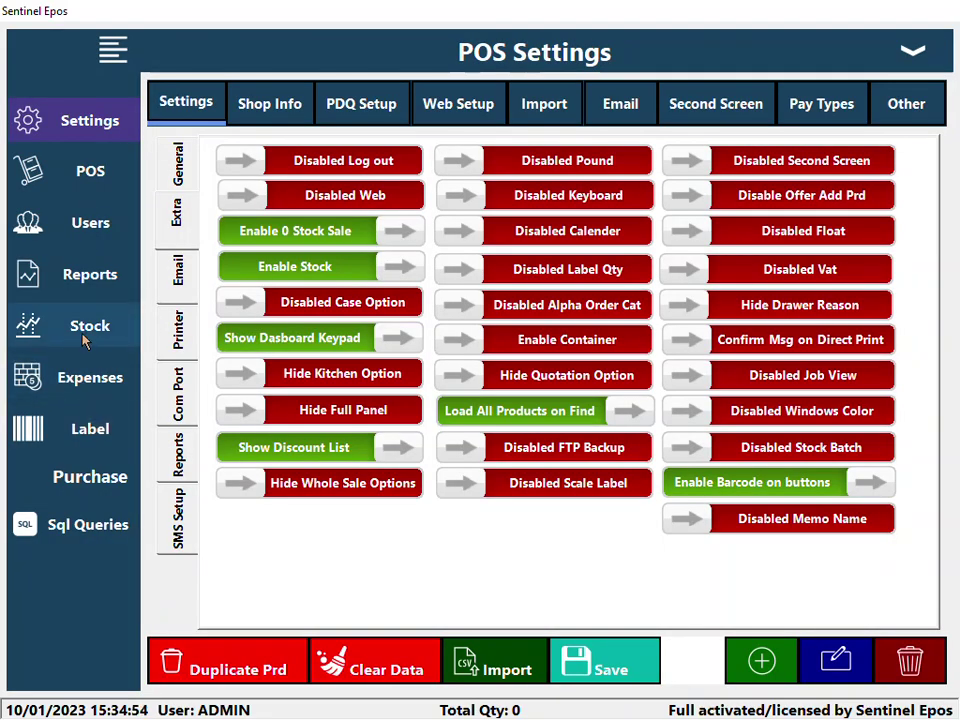
pyautogui.click(85, 338)
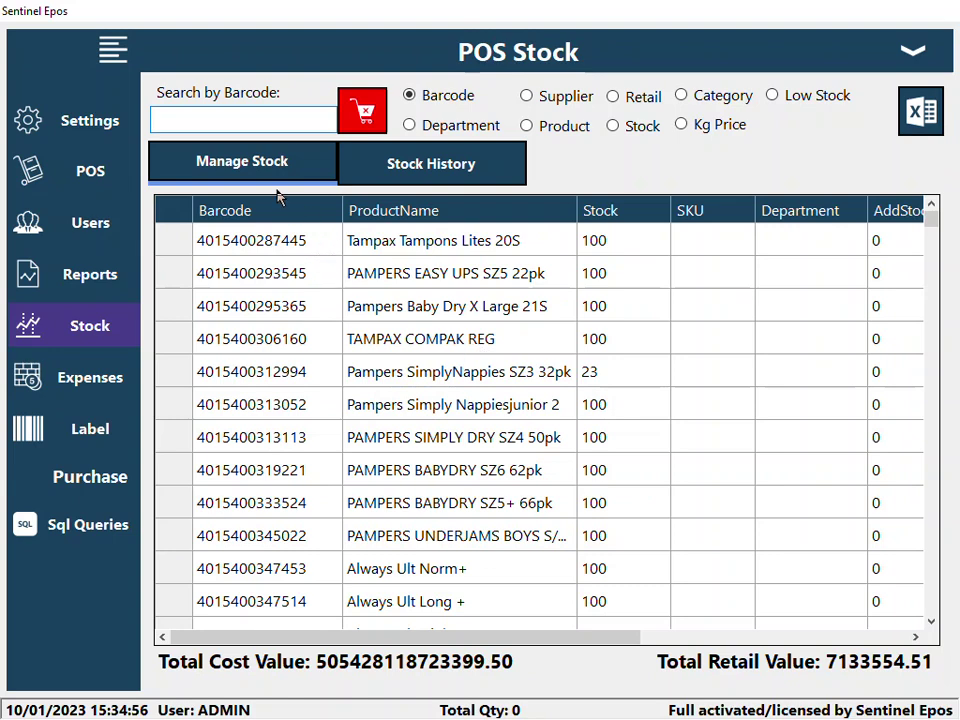
pyautogui.write('4015400312994')
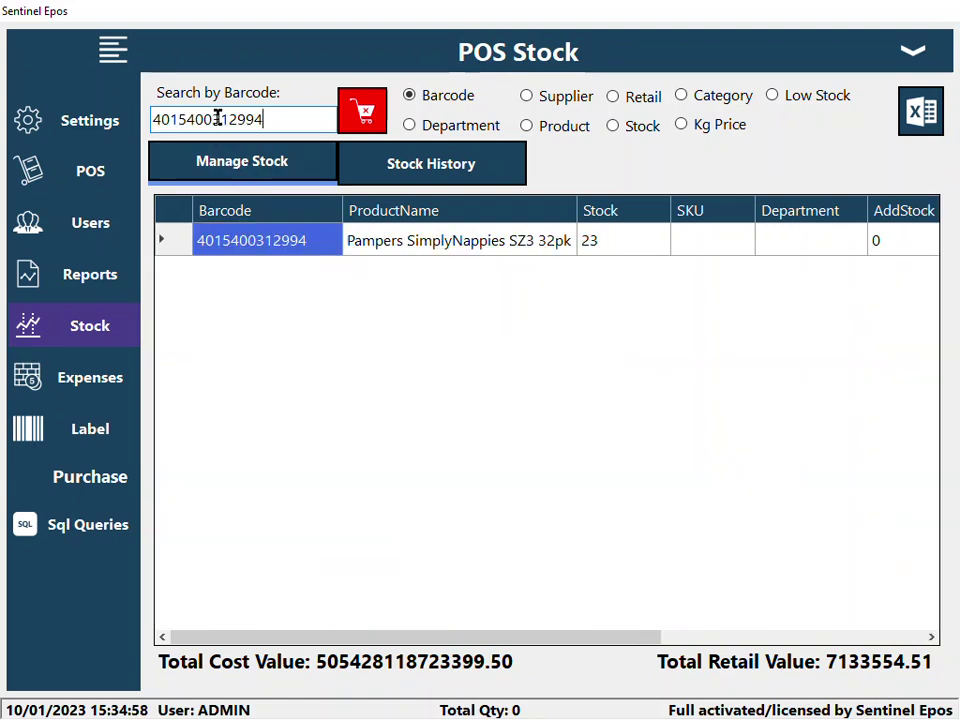
pyautogui.click(598, 242)
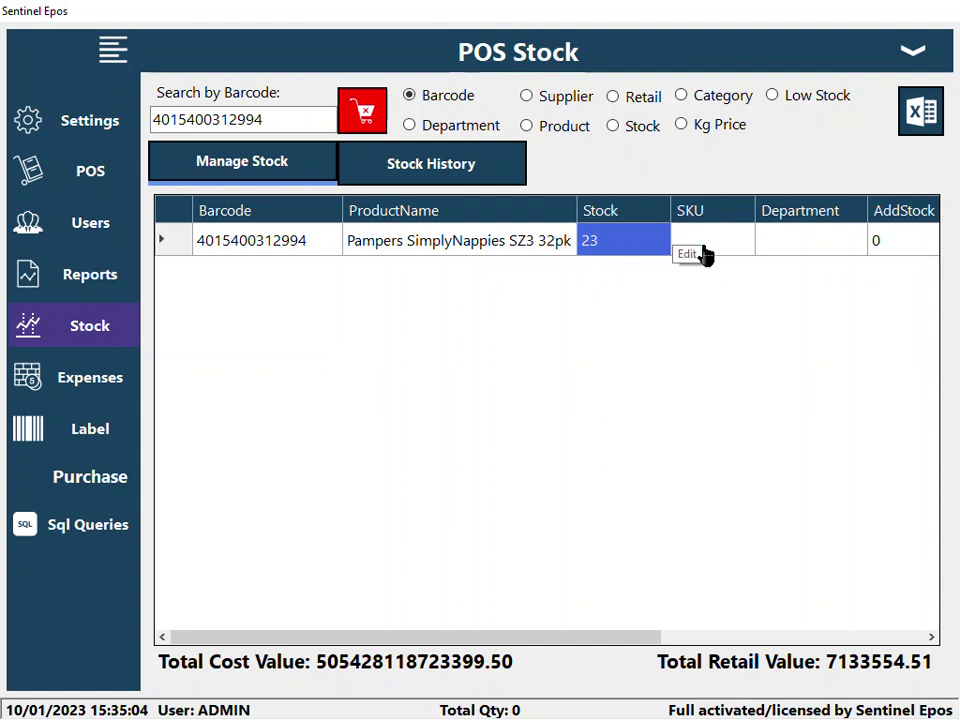
# - Set AddStock to 500, clear the barcode search and return to the sales screen
pyautogui.click(896, 242)
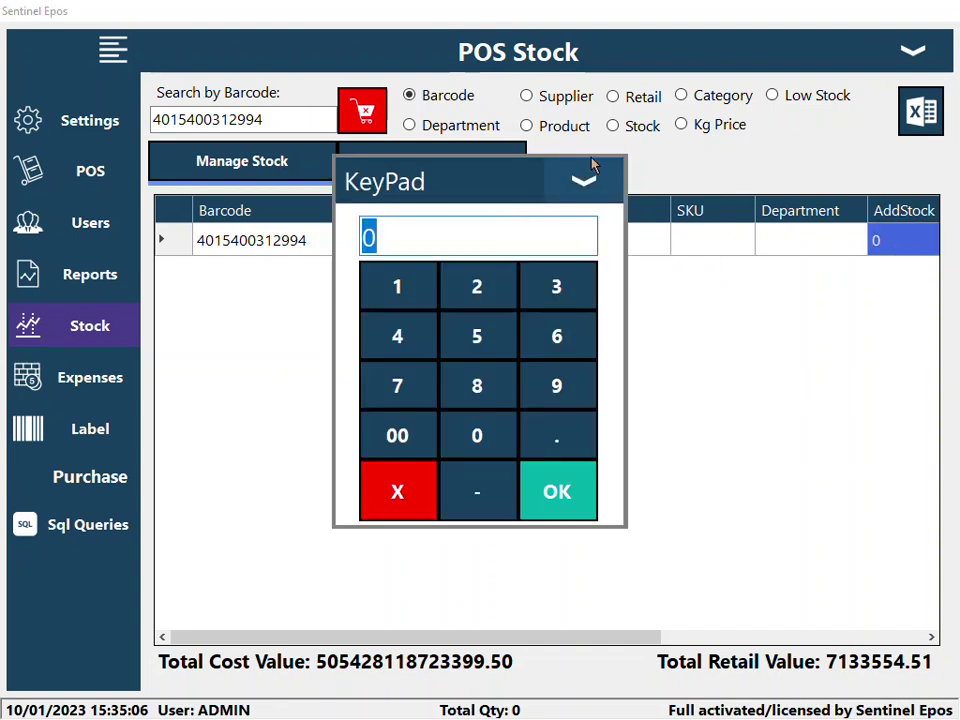
pyautogui.write('500')
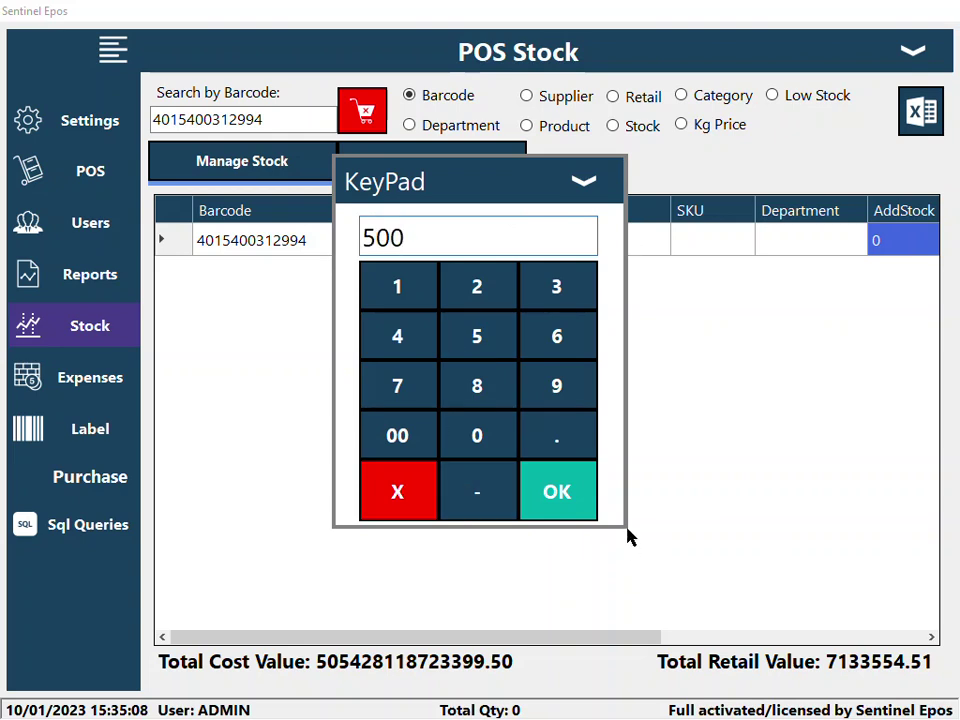
pyautogui.click(583, 508)
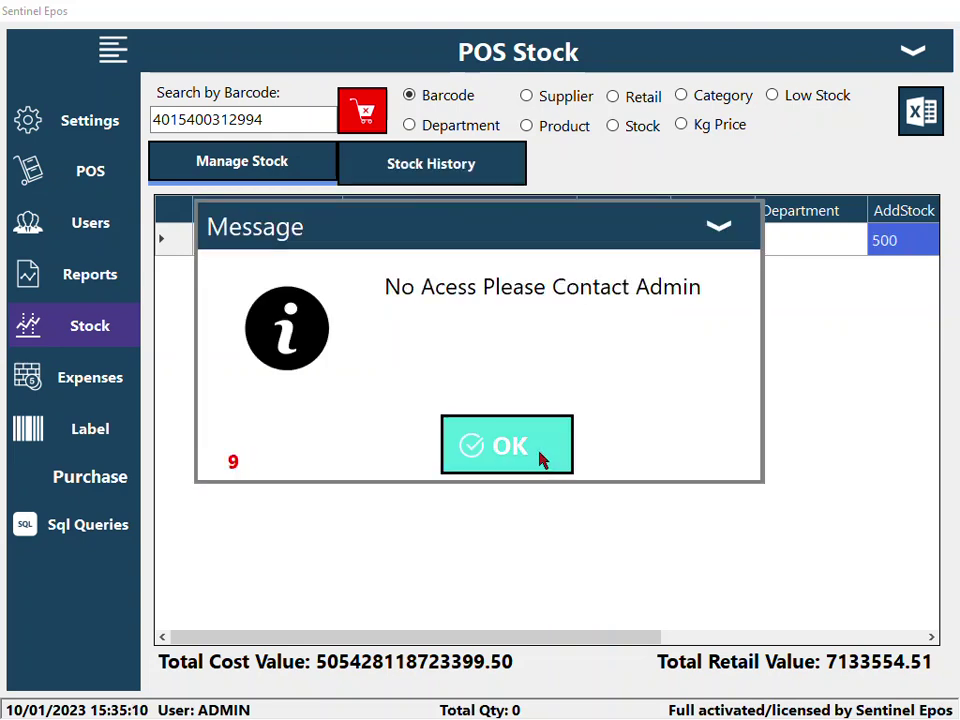
pyautogui.click(542, 455)
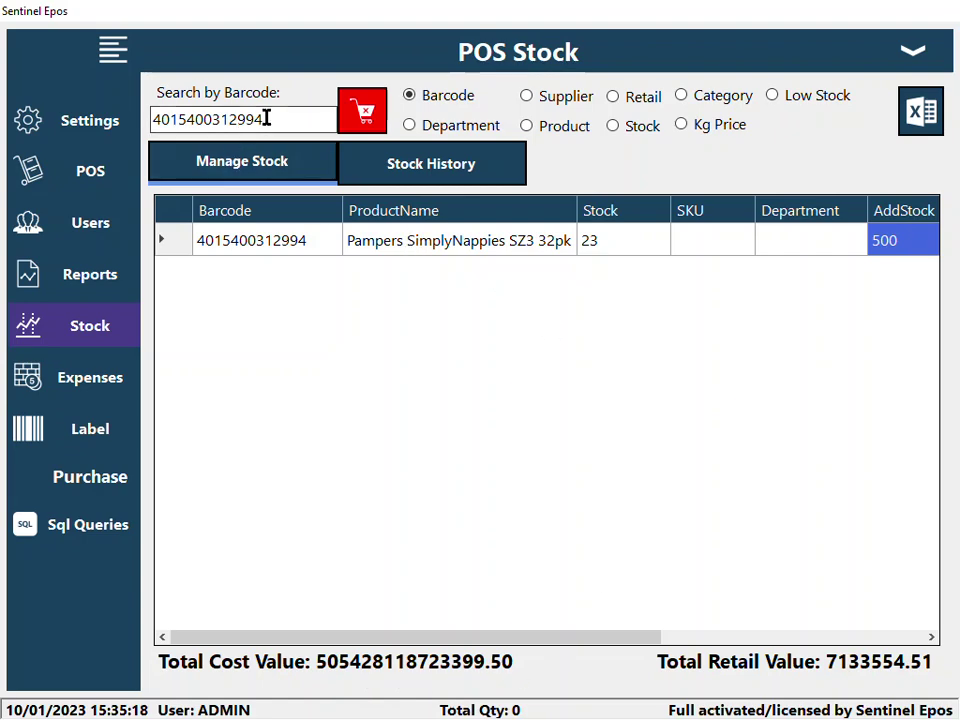
pyautogui.moveTo(266, 119); pyautogui.dragTo(140, 130)
pyautogui.press('BackSpace')
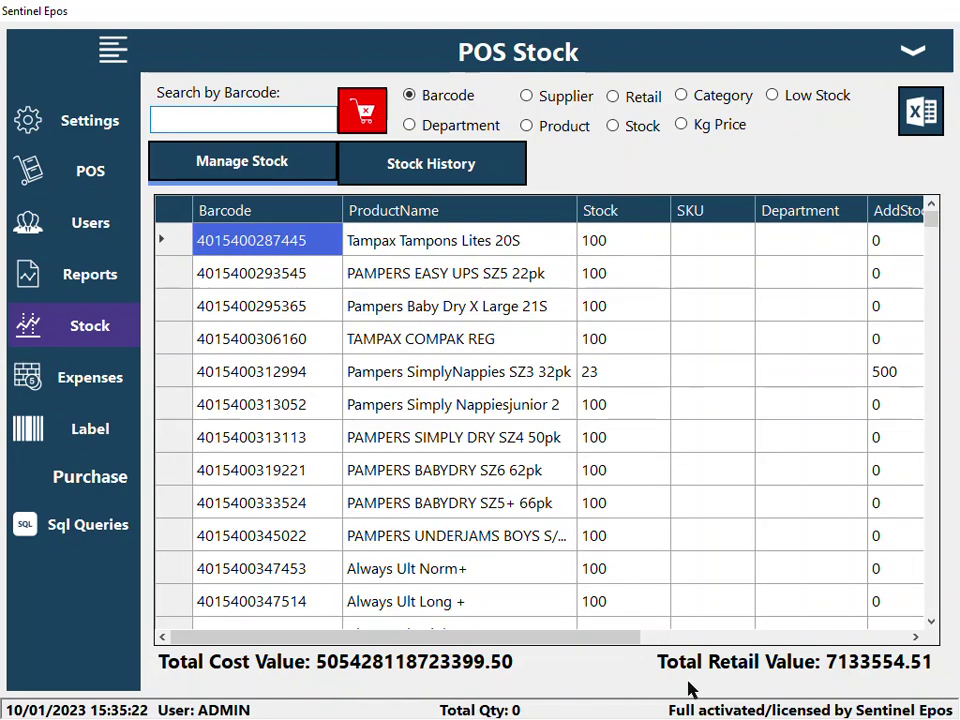
pyautogui.click(928, 58)
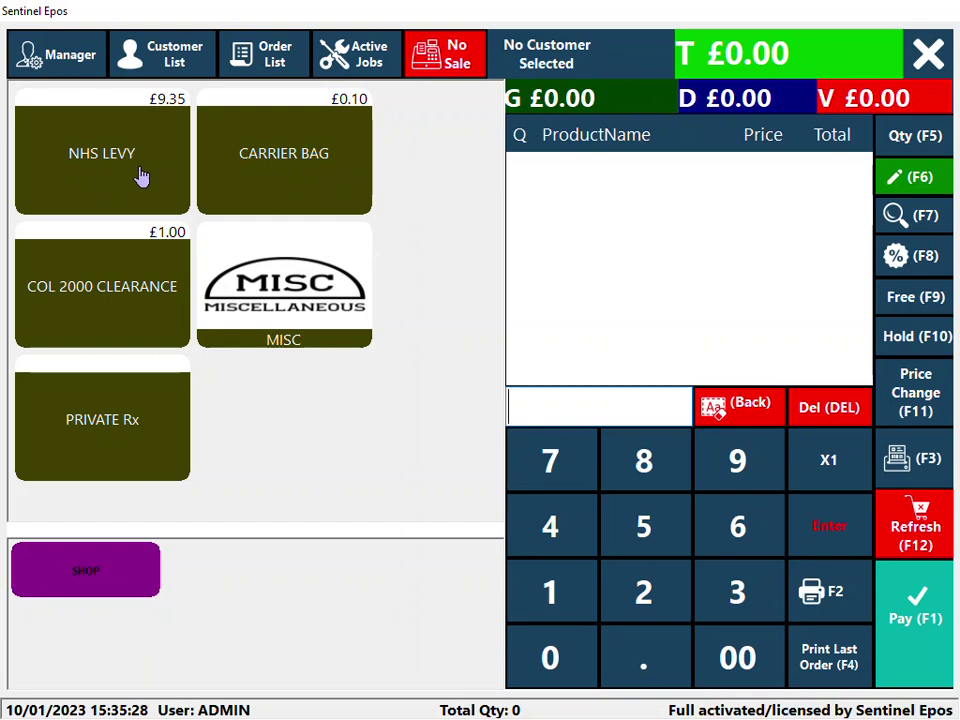
# - Ring up a carrier bag and a £5.00 MISC item, accepting the stock warning
pyautogui.click(261, 167)
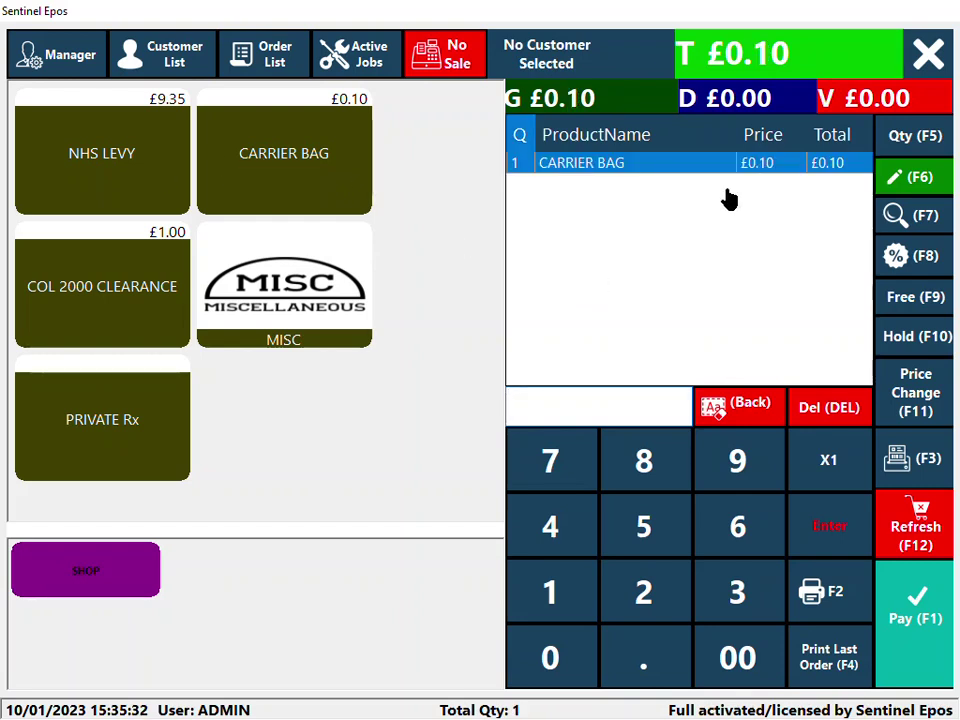
pyautogui.click(672, 548)
pyautogui.click(737, 657)
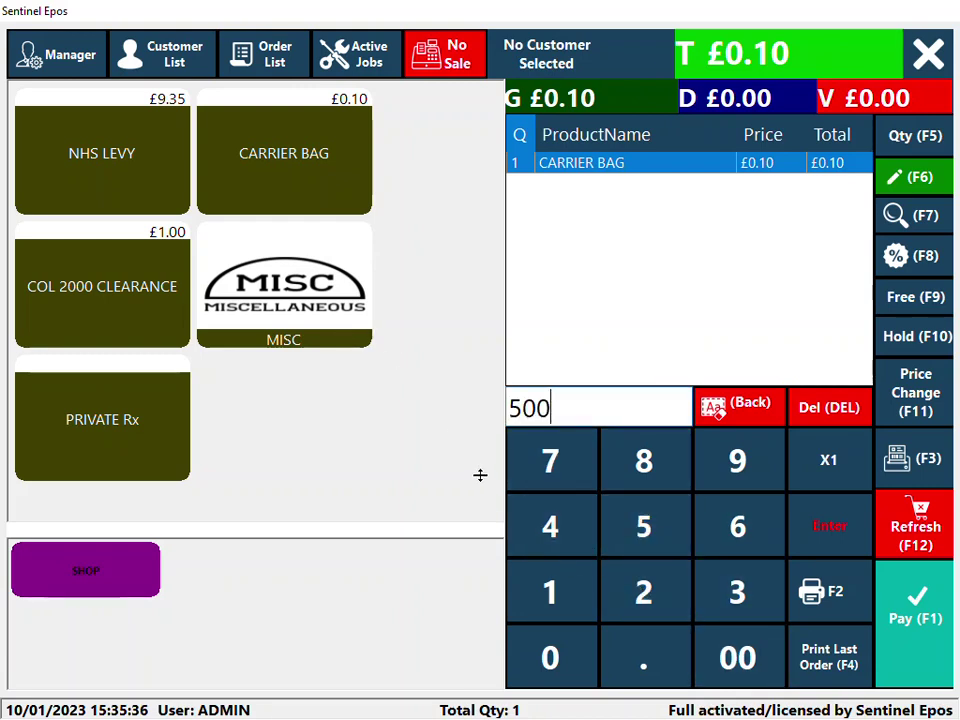
pyautogui.click(300, 321)
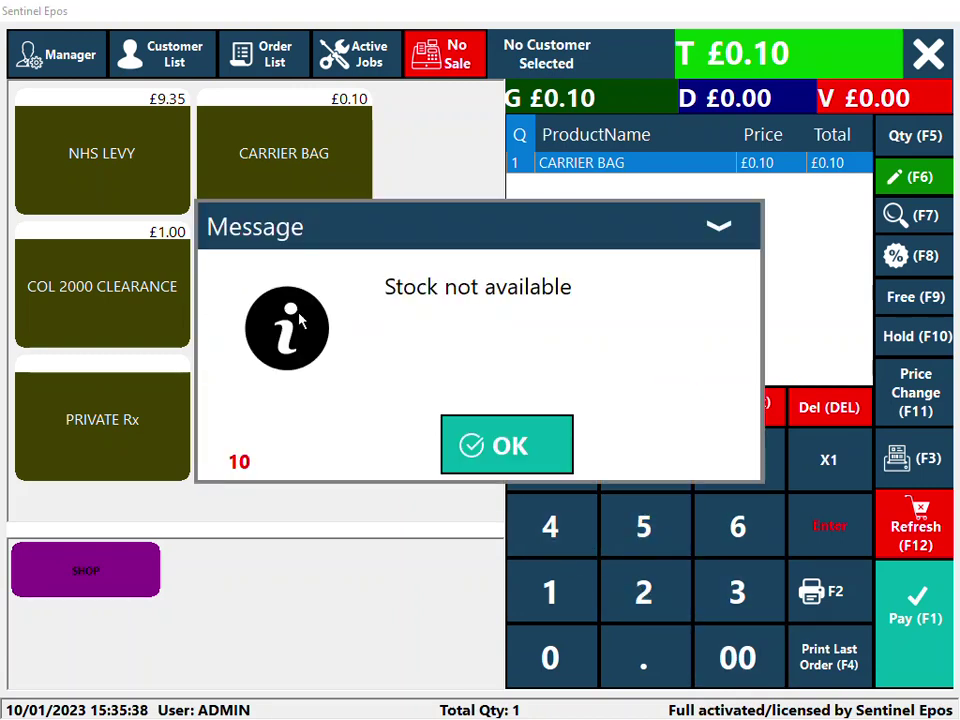
pyautogui.click(512, 452)
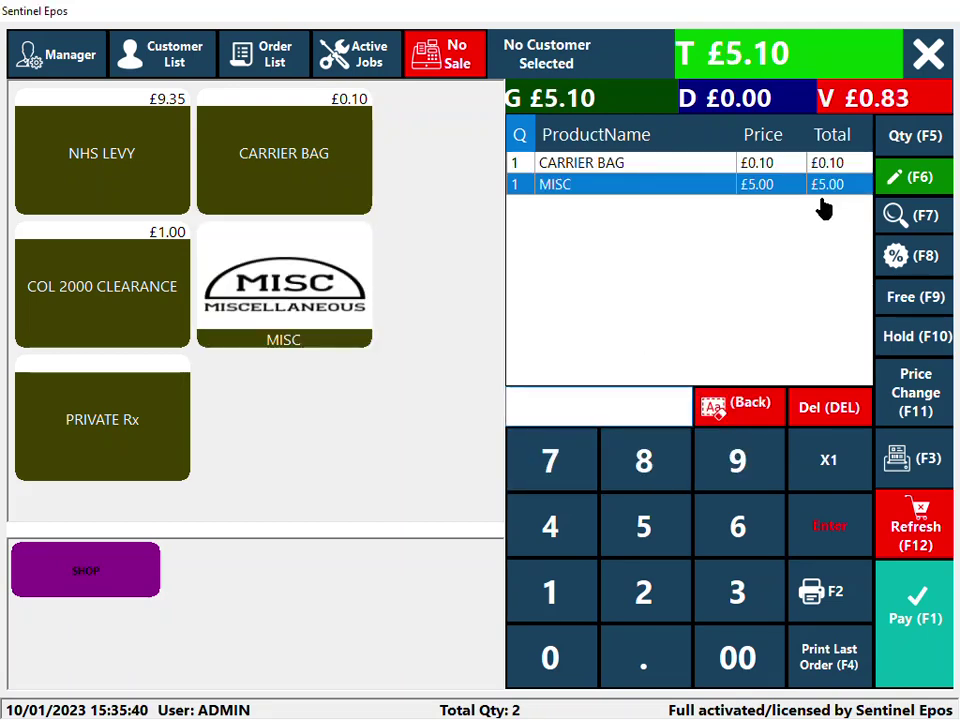
# - Turn off Enable 0 Stock Sale and Enable Stock, save, and return to the sale
pyautogui.click(72, 48)
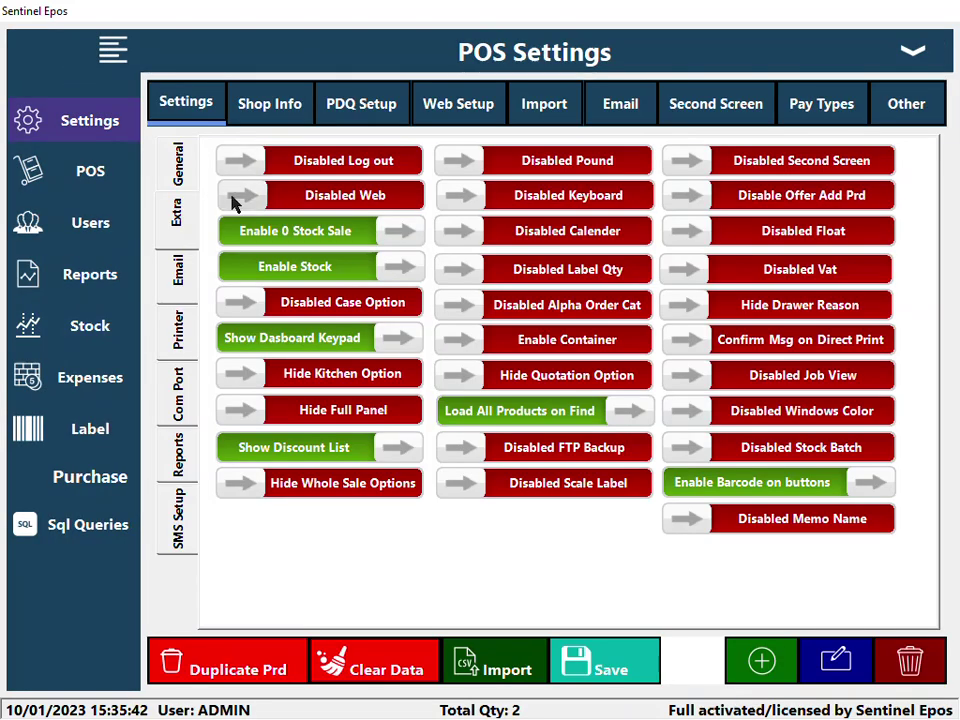
pyautogui.click(336, 231)
pyautogui.click(318, 265)
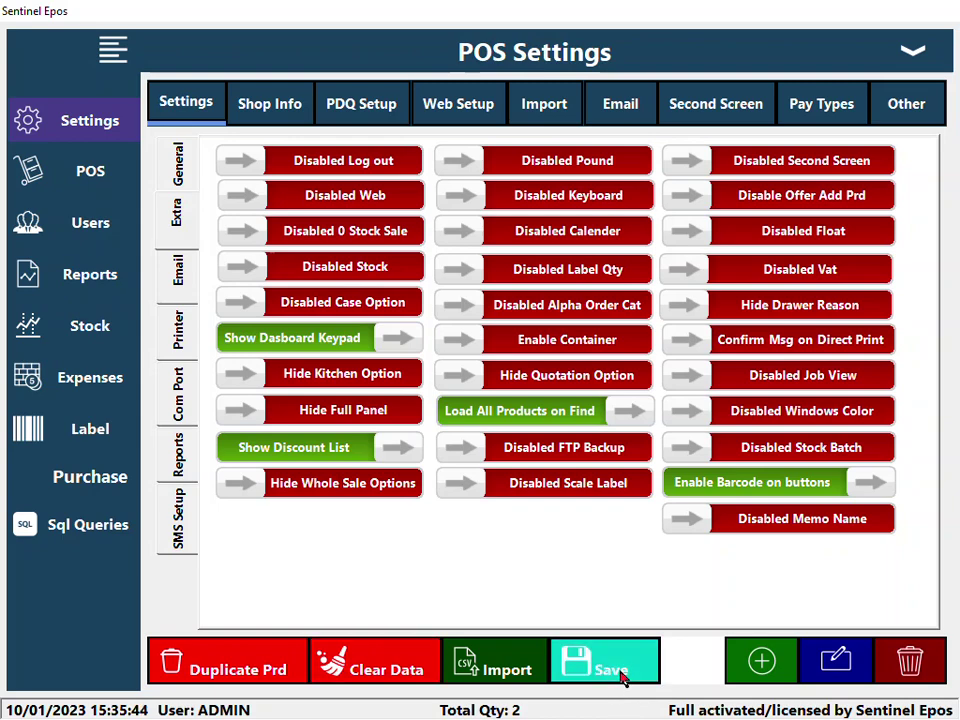
pyautogui.click(615, 670)
pyautogui.click(512, 447)
pyautogui.click(900, 55)
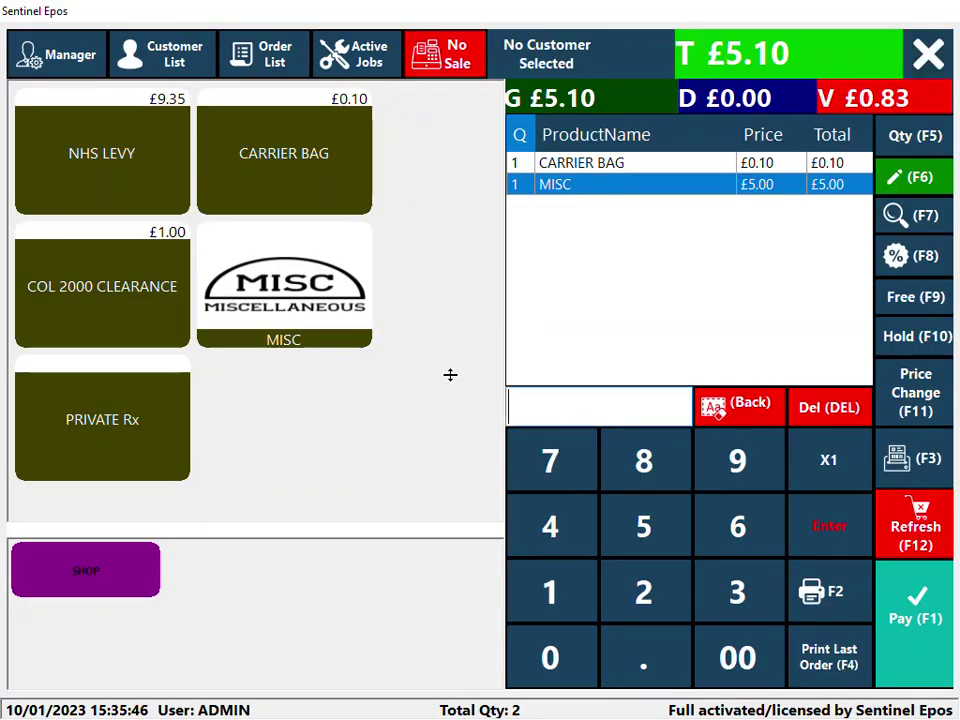
# - Add an £8.90 MISC item and pay the £14.00 total in cash with £0.00 change
pyautogui.click(643, 460)
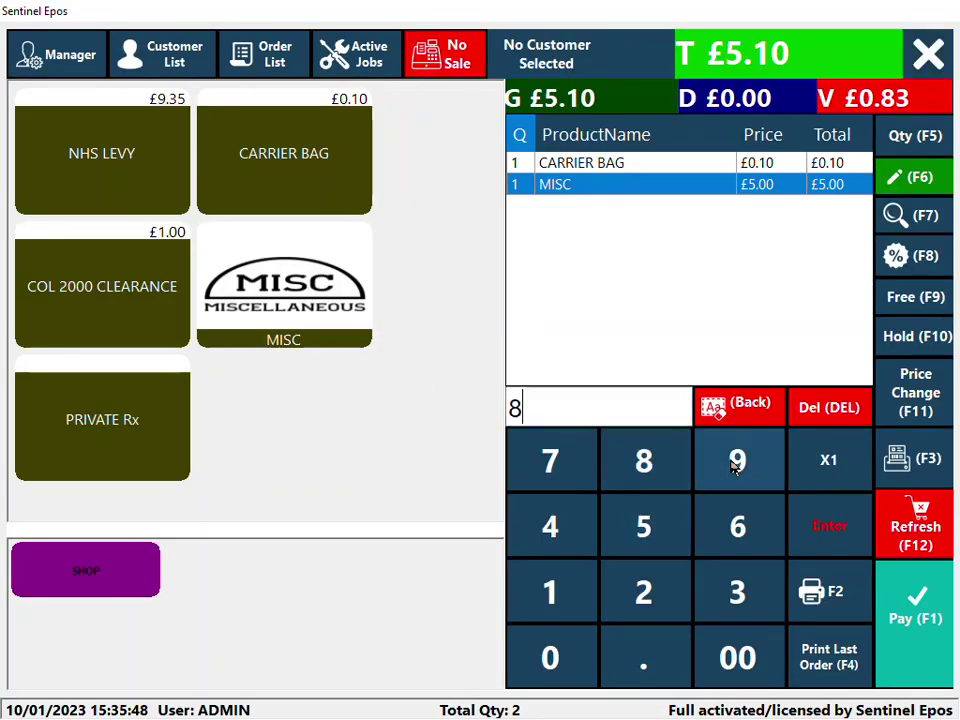
pyautogui.click(737, 458)
pyautogui.click(574, 660)
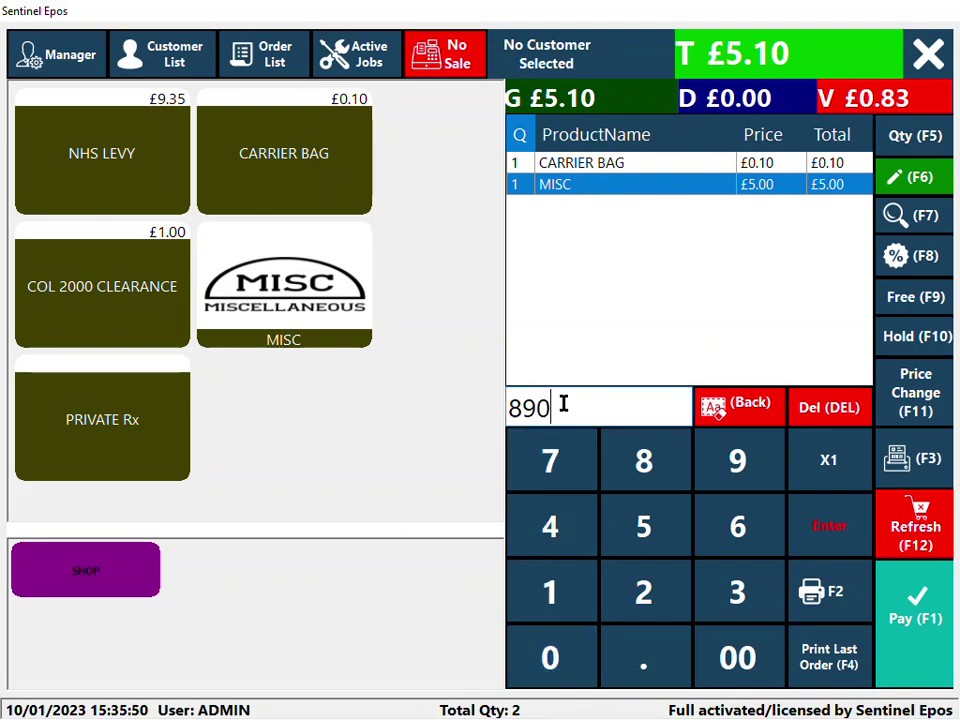
pyautogui.moveTo(561, 403); pyautogui.dragTo(424, 450)
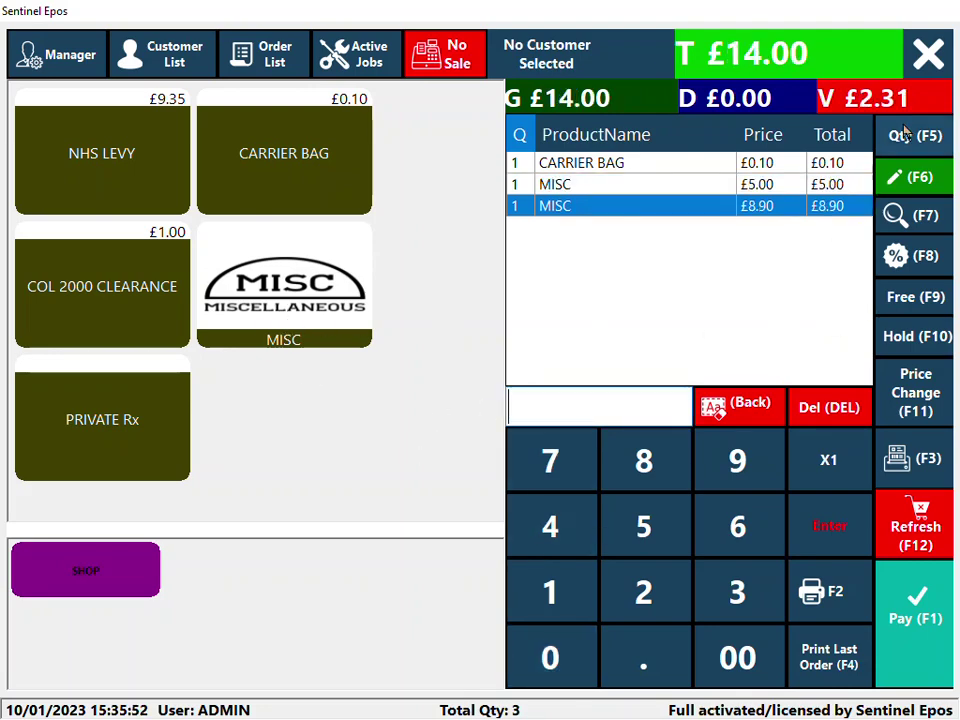
pyautogui.click(941, 634)
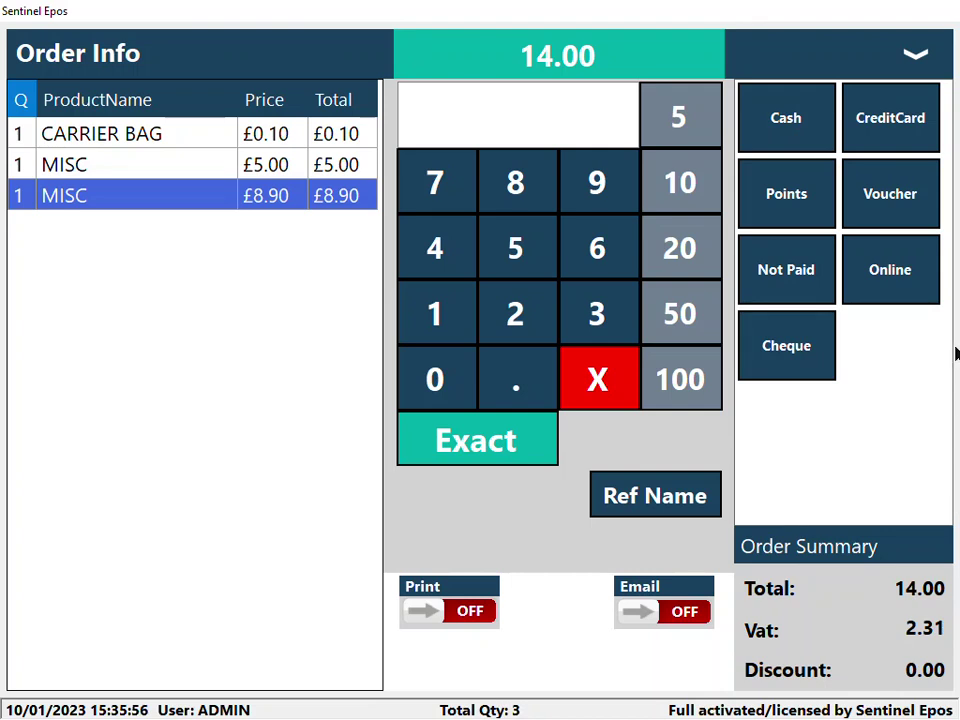
pyautogui.click(812, 140)
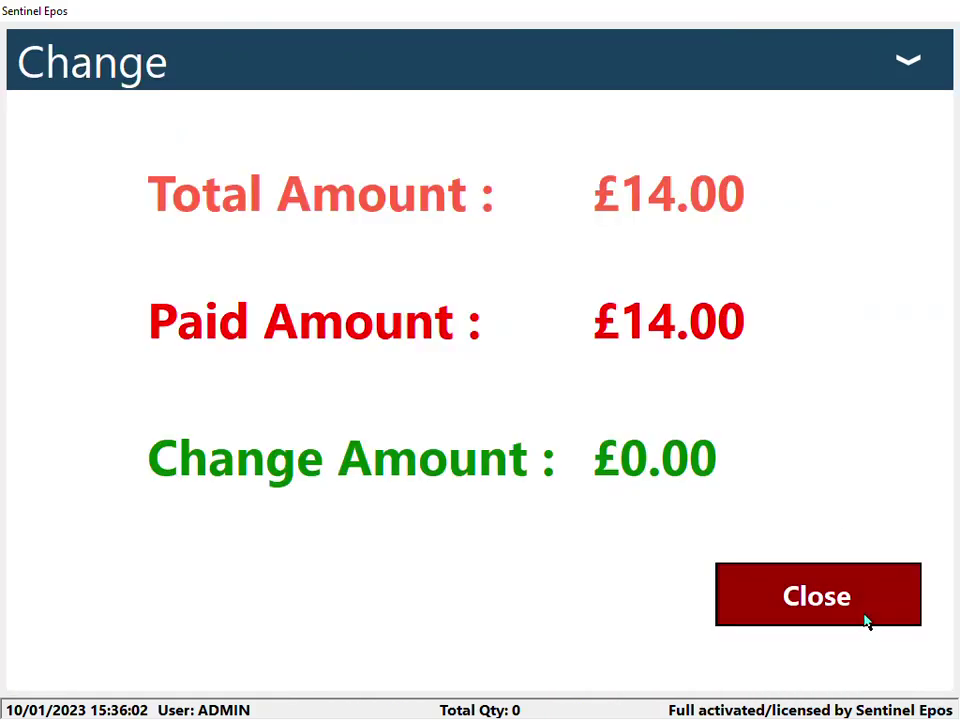
pyautogui.click(866, 618)
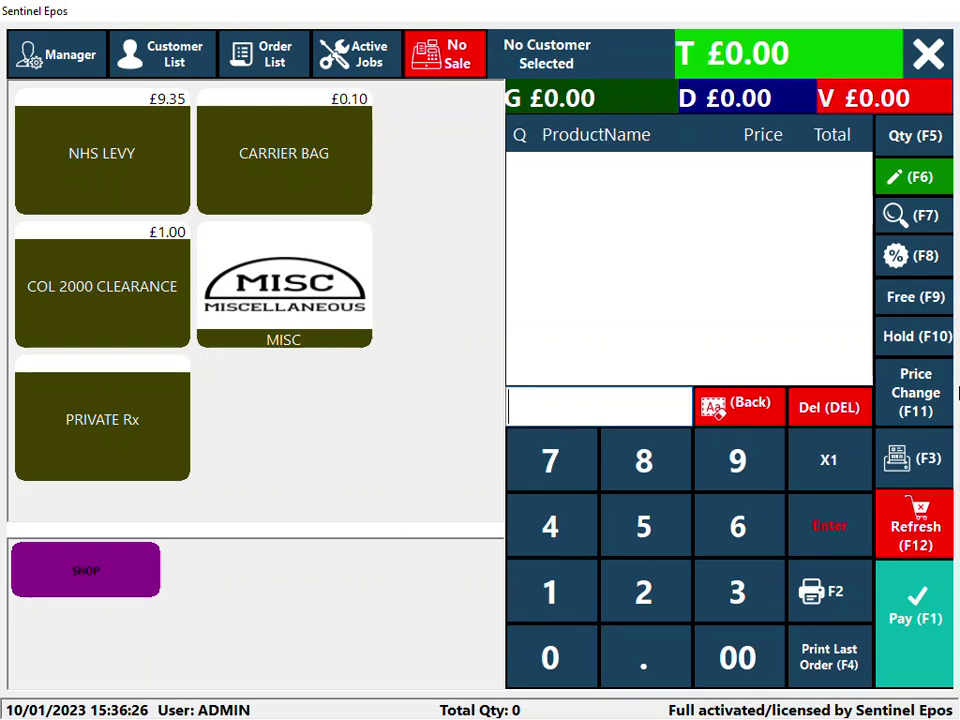
# - Ring up the NHS LEVY tile and pay its £9.35 by CreditCard
pyautogui.click(116, 176)
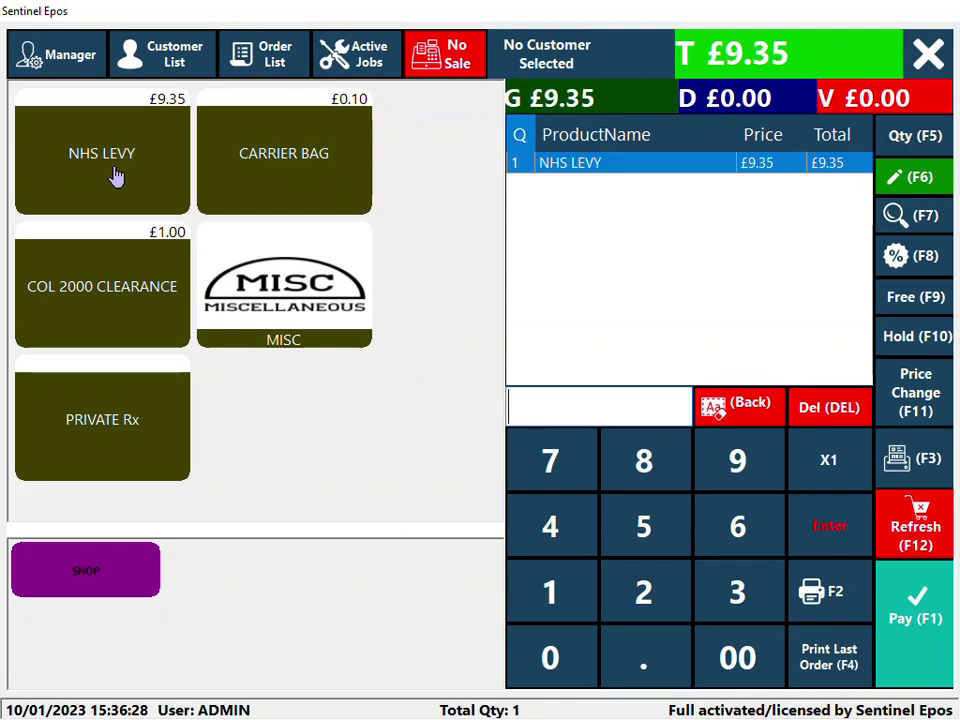
pyautogui.click(908, 612)
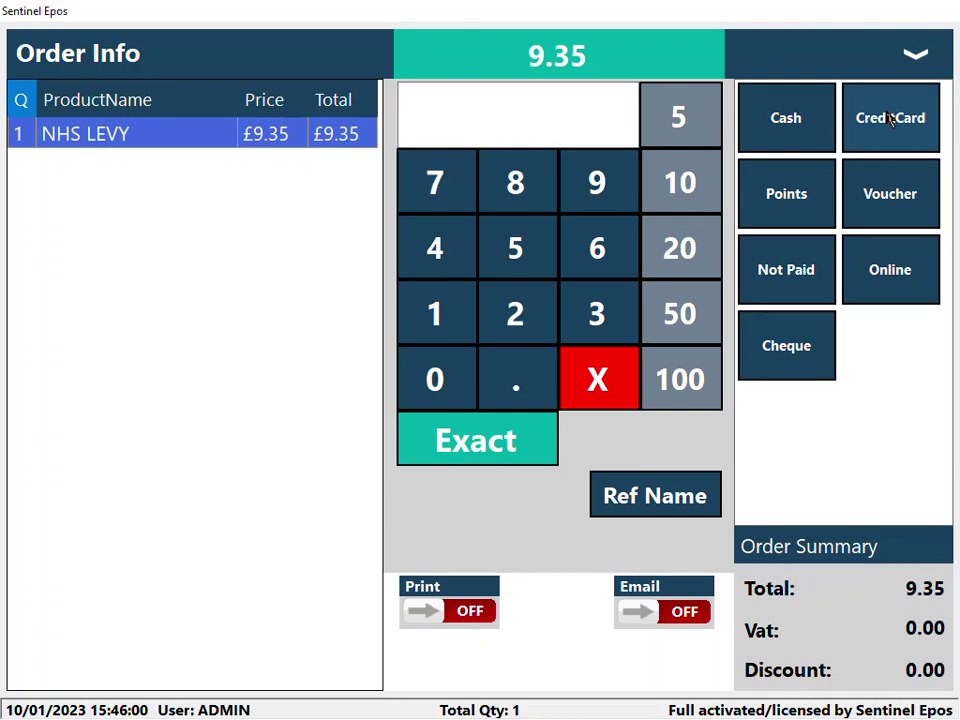
pyautogui.click(890, 118)
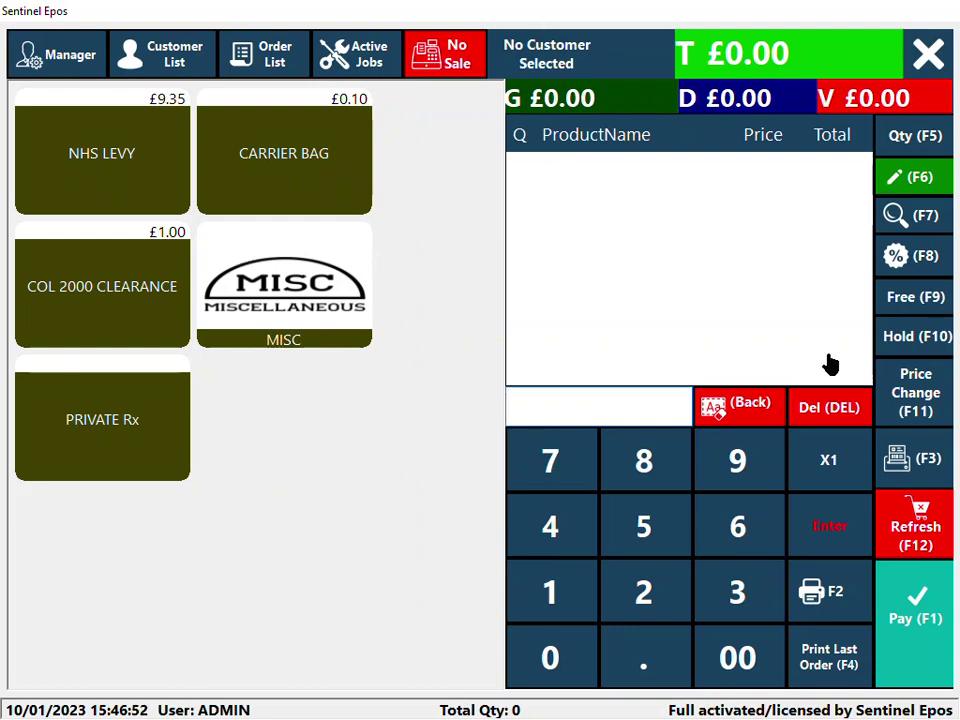
# - Open the details of today's order 1 for £462.00
pyautogui.click(260, 62)
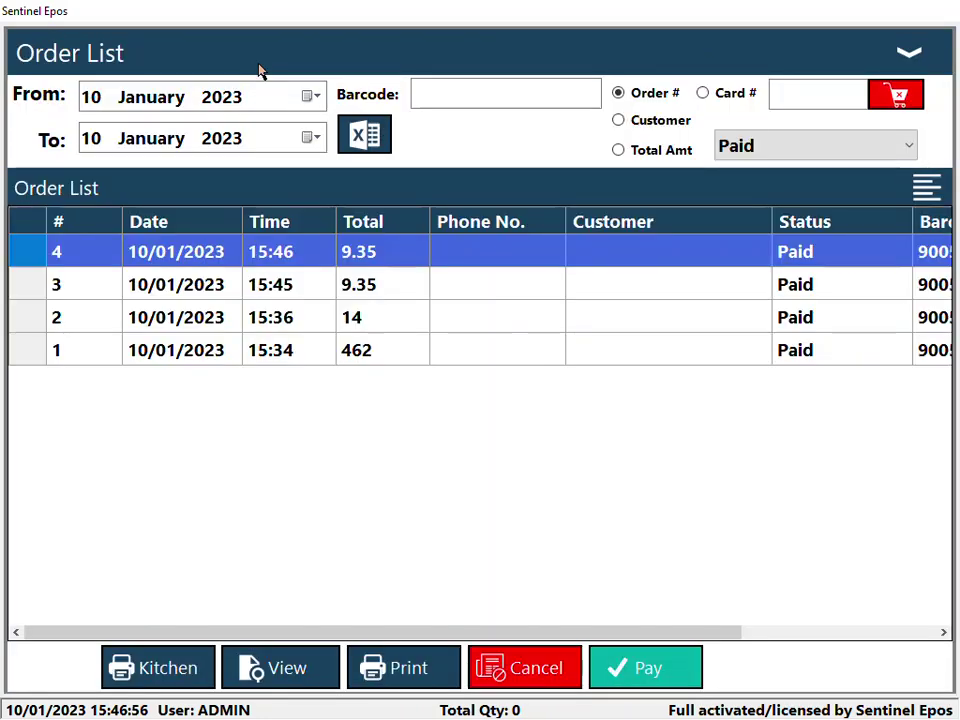
pyautogui.click(302, 288)
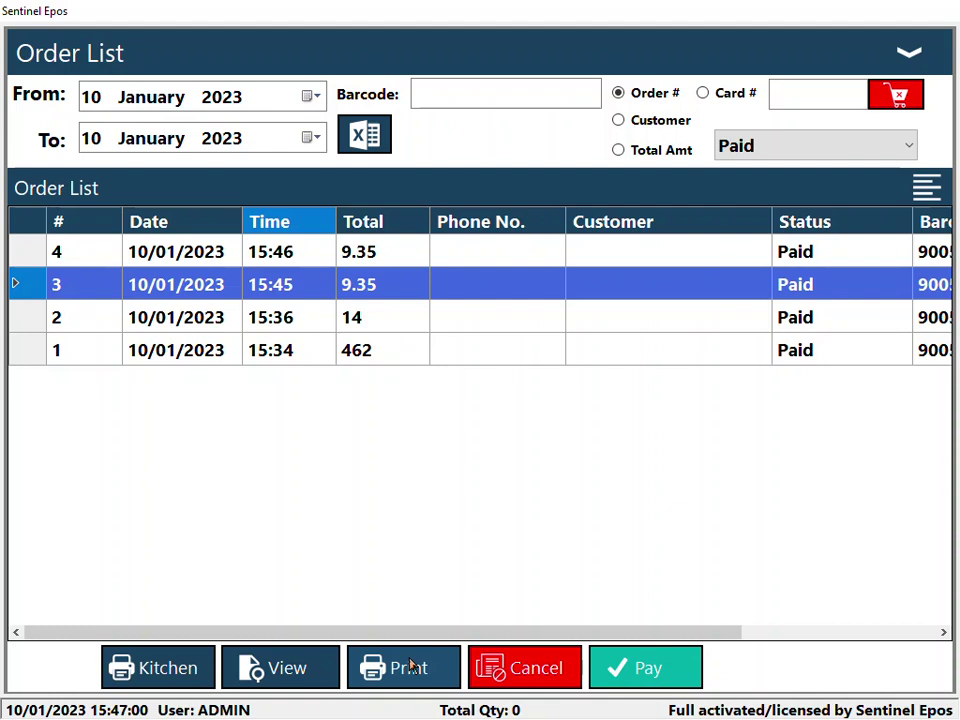
pyautogui.click(350, 320)
pyautogui.click(366, 352)
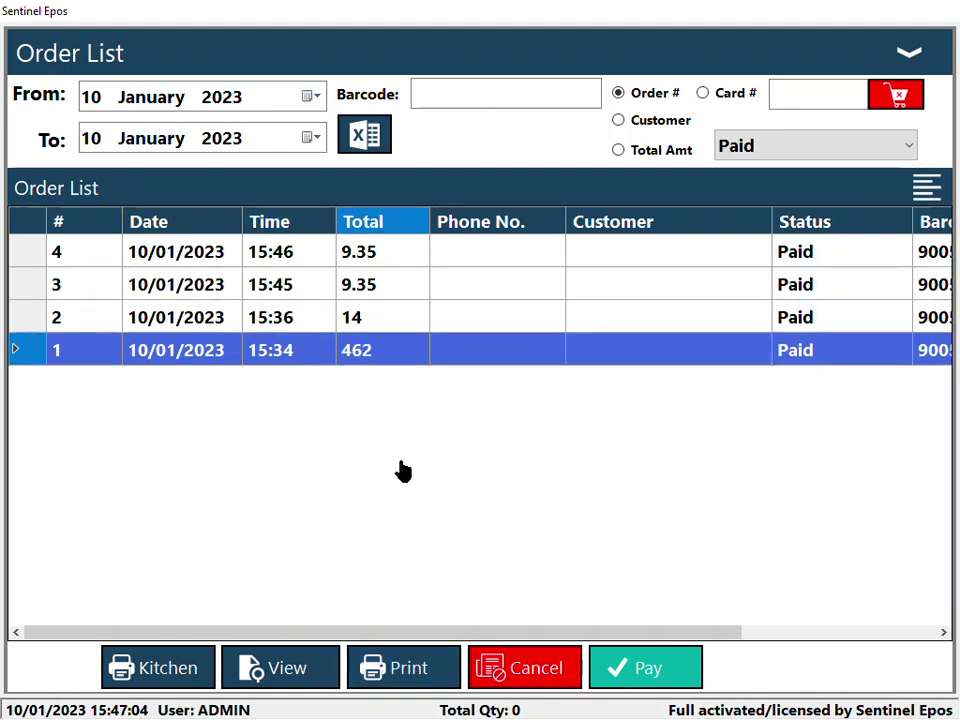
pyautogui.doubleClick(407, 368)
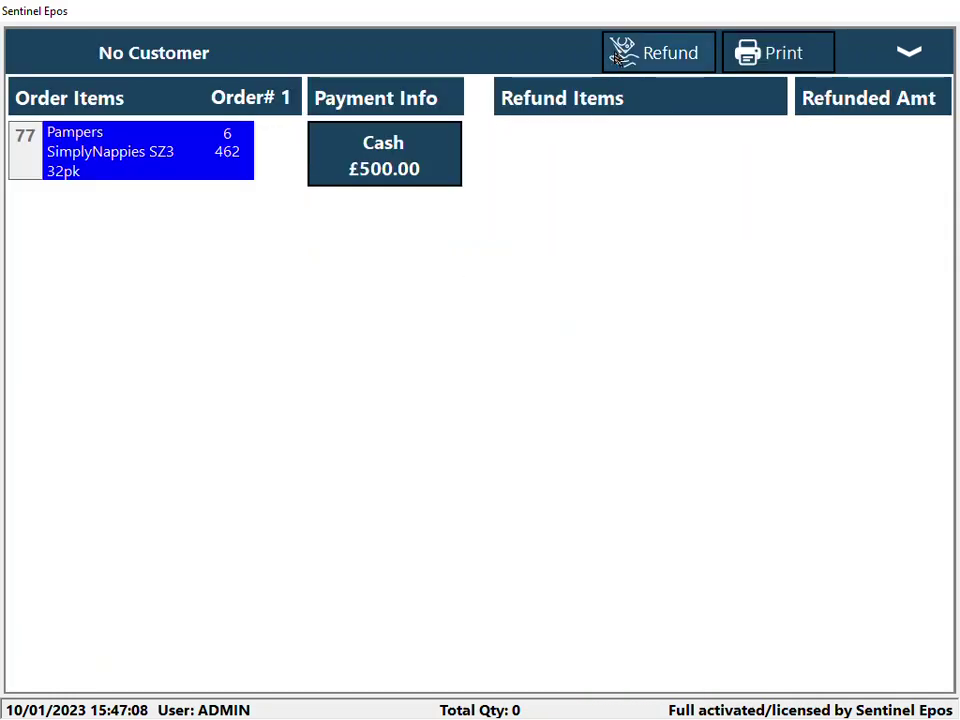
# - Refund the 77 Pampers nappies line from order 1, paying back £462.00 cash
pyautogui.click(660, 52)
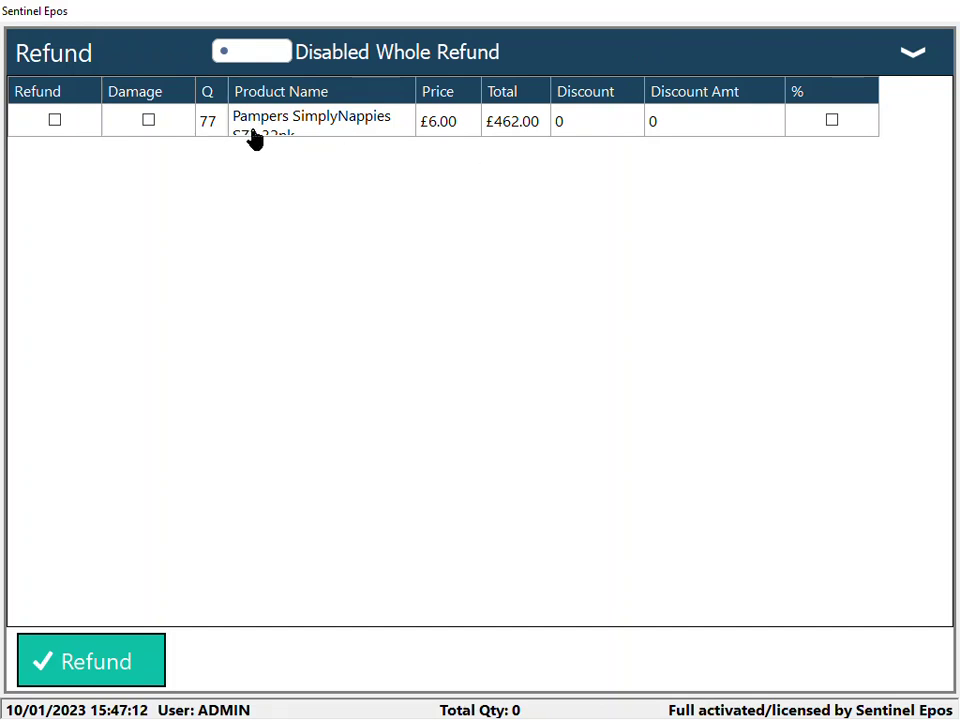
pyautogui.click(56, 121)
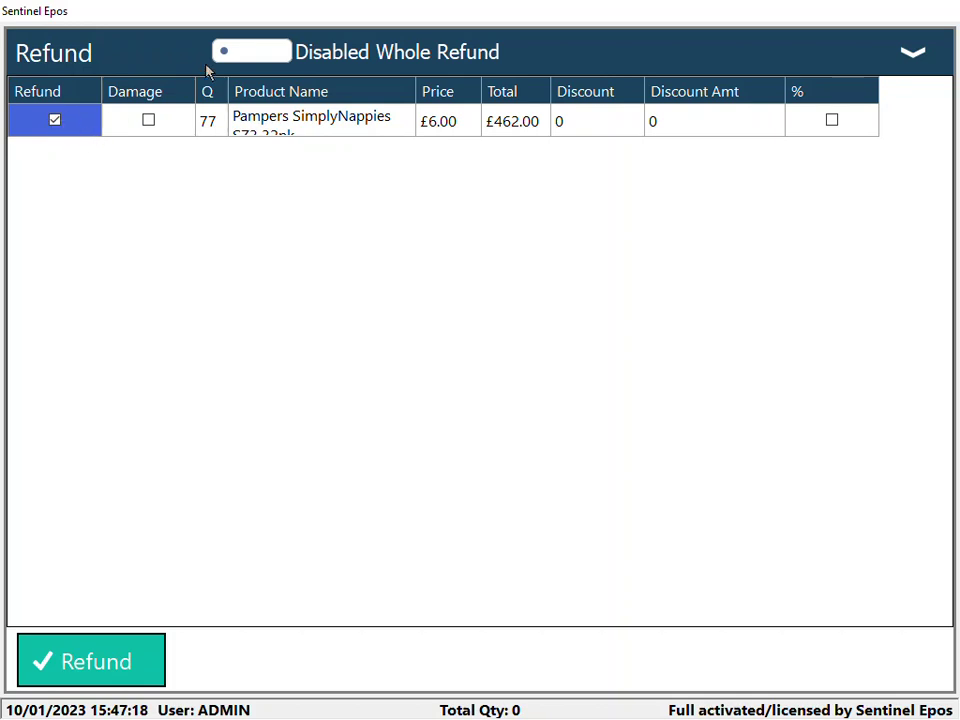
pyautogui.click(266, 53)
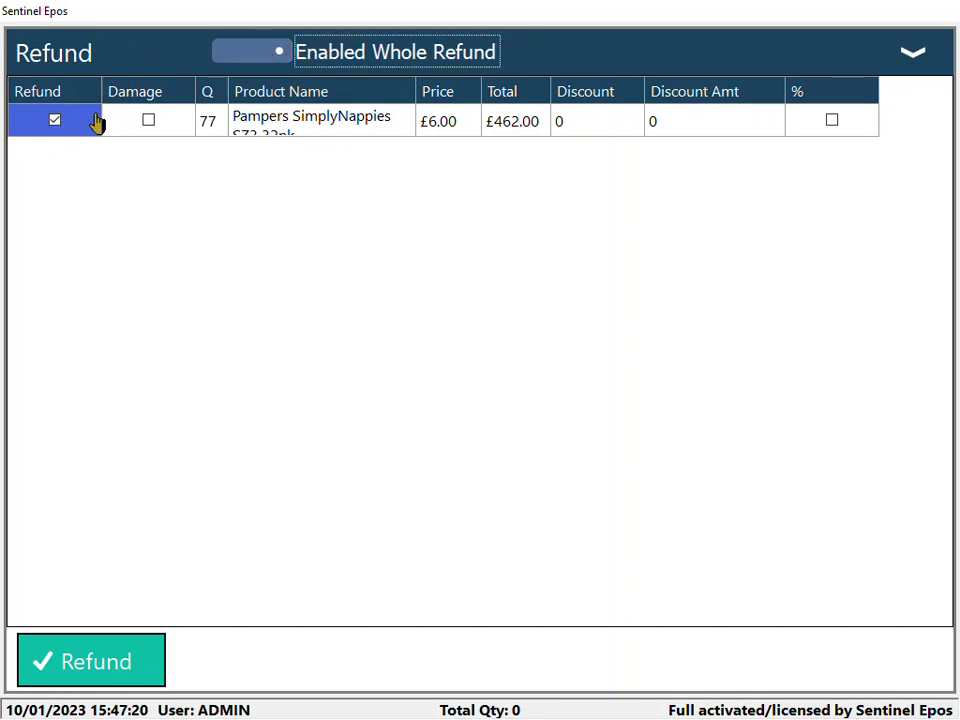
pyautogui.click(60, 125)
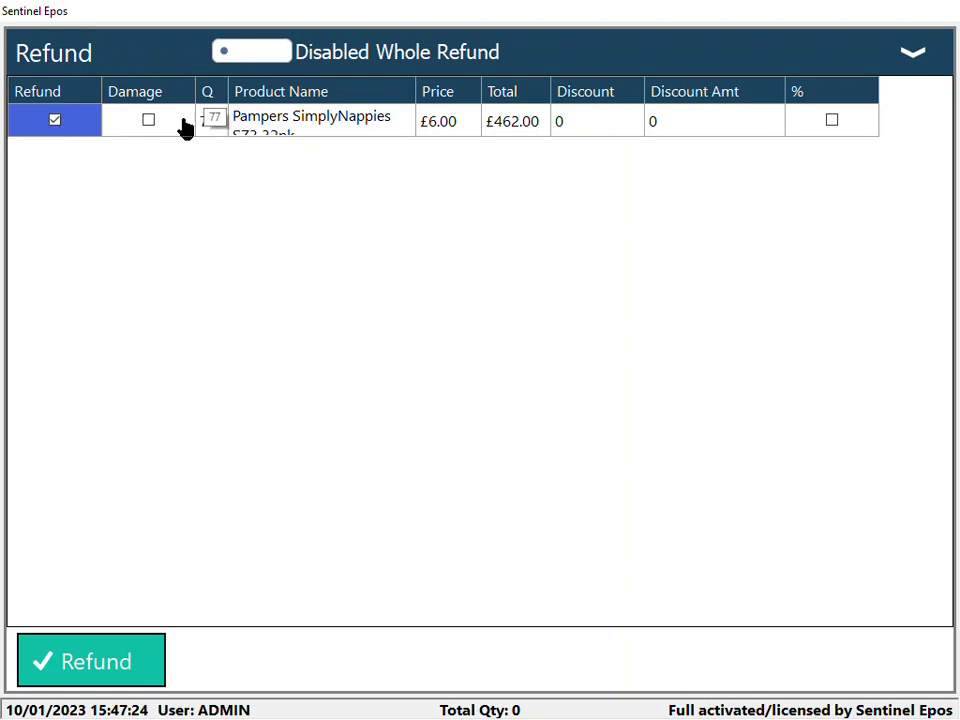
pyautogui.click(157, 673)
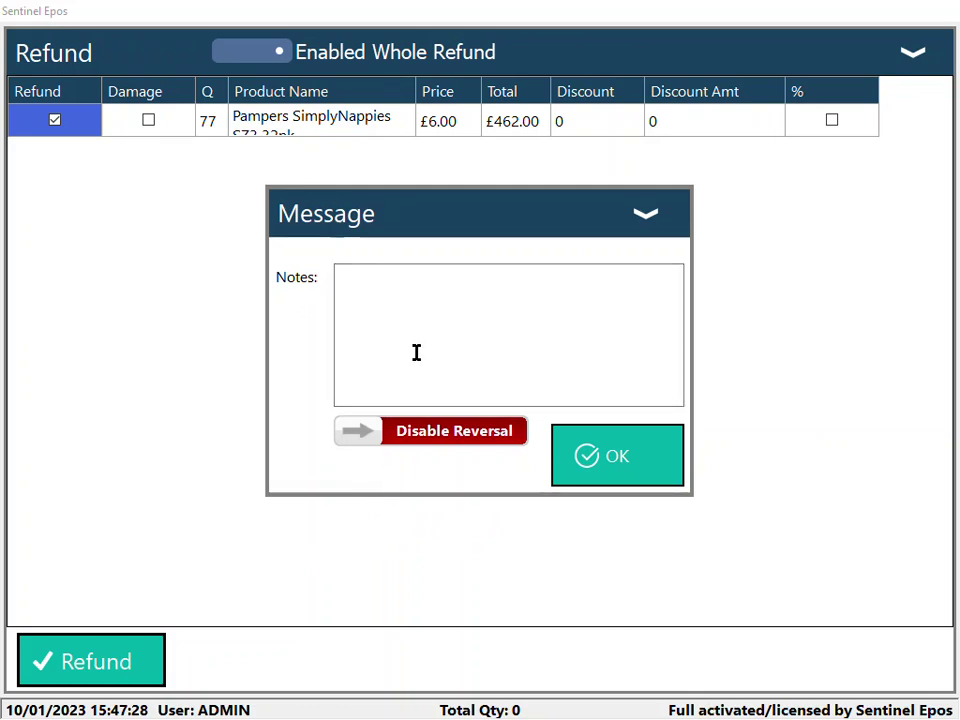
pyautogui.click(584, 459)
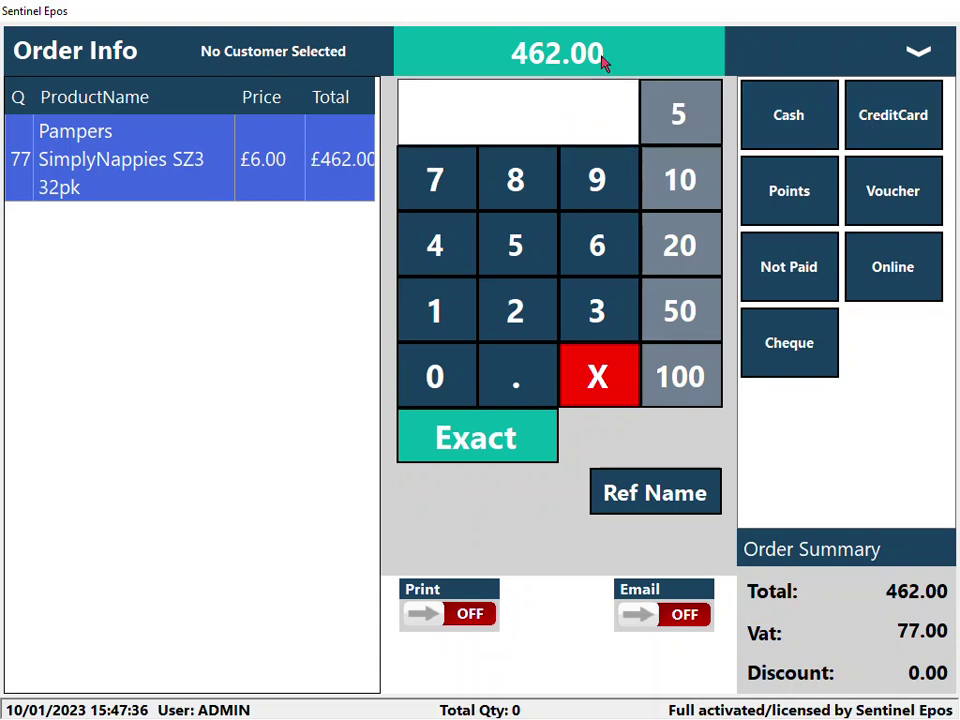
pyautogui.click(792, 147)
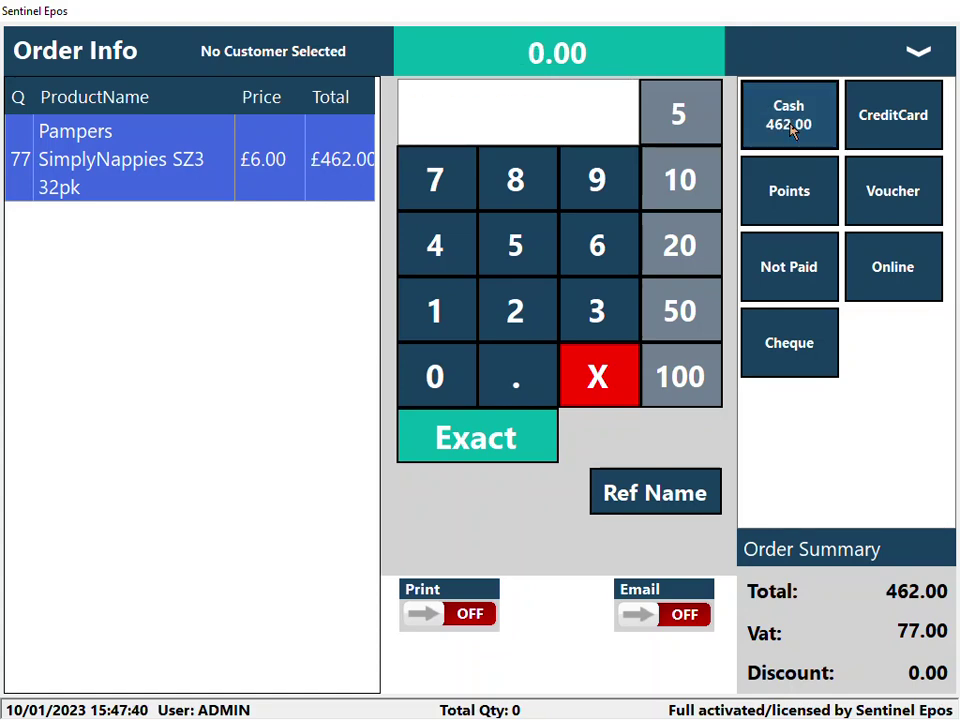
pyautogui.click(812, 607)
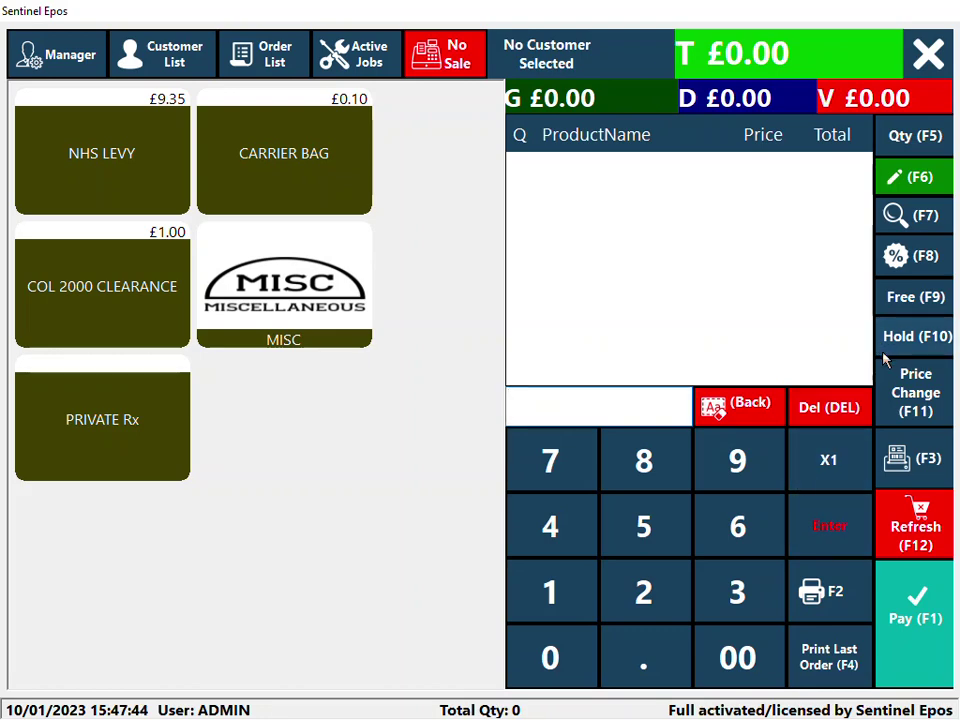
# - Open order 1 from the Order List to review its £462.00 refund, then close the list
pyautogui.click(268, 72)
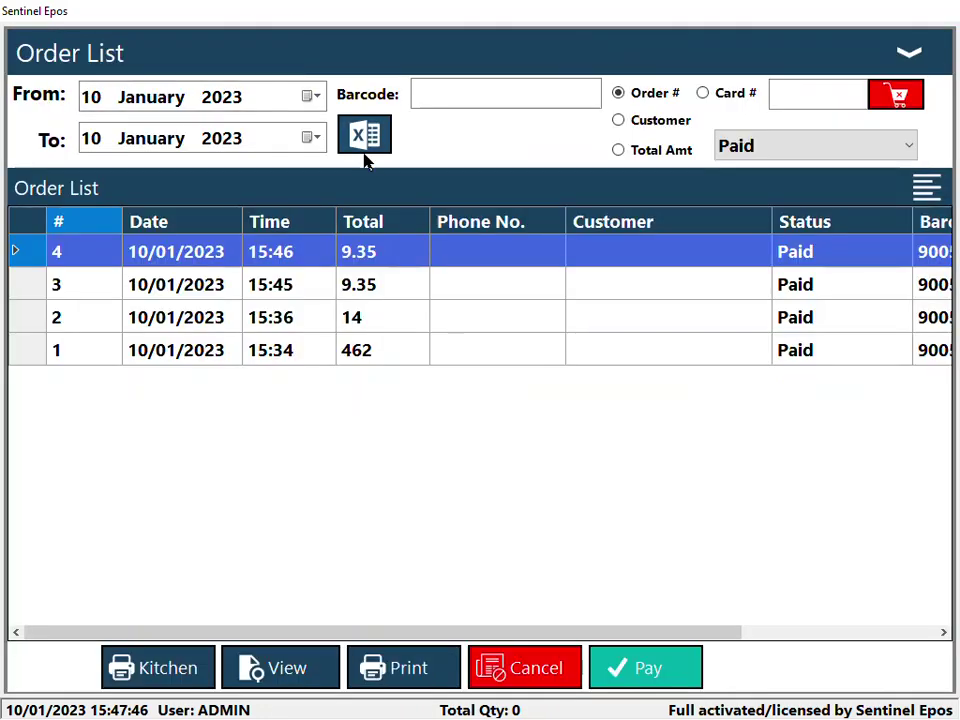
pyautogui.doubleClick(329, 358)
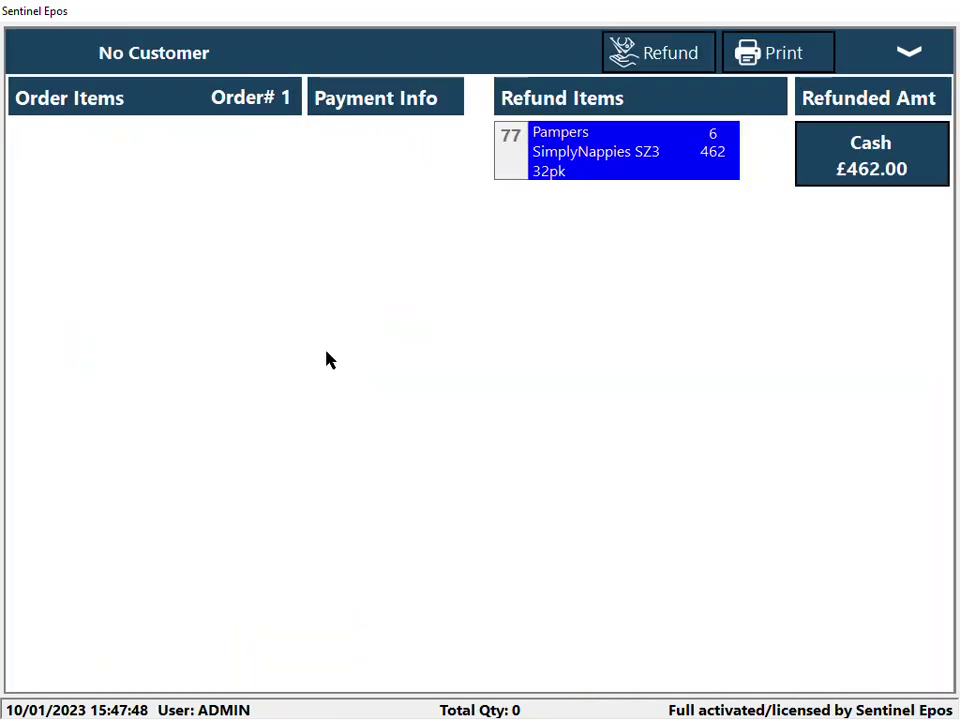
pyautogui.click(912, 52)
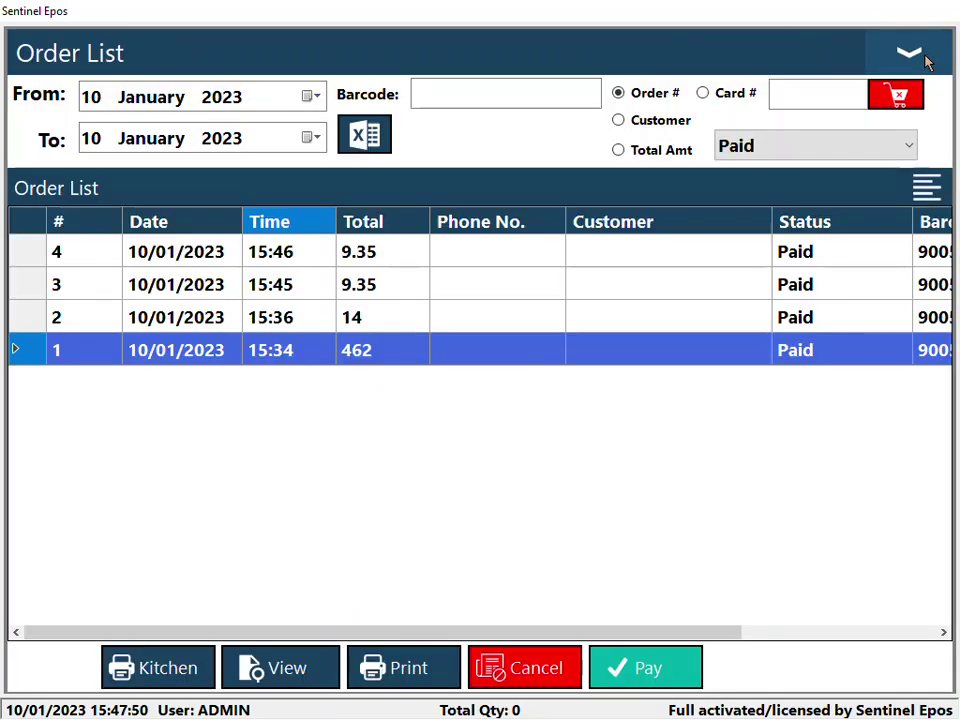
pyautogui.click(924, 60)
# - Run the X Report under Manager > Reports, highlighting £462.00 refund and £32.70 gross sales
pyautogui.click(64, 53)
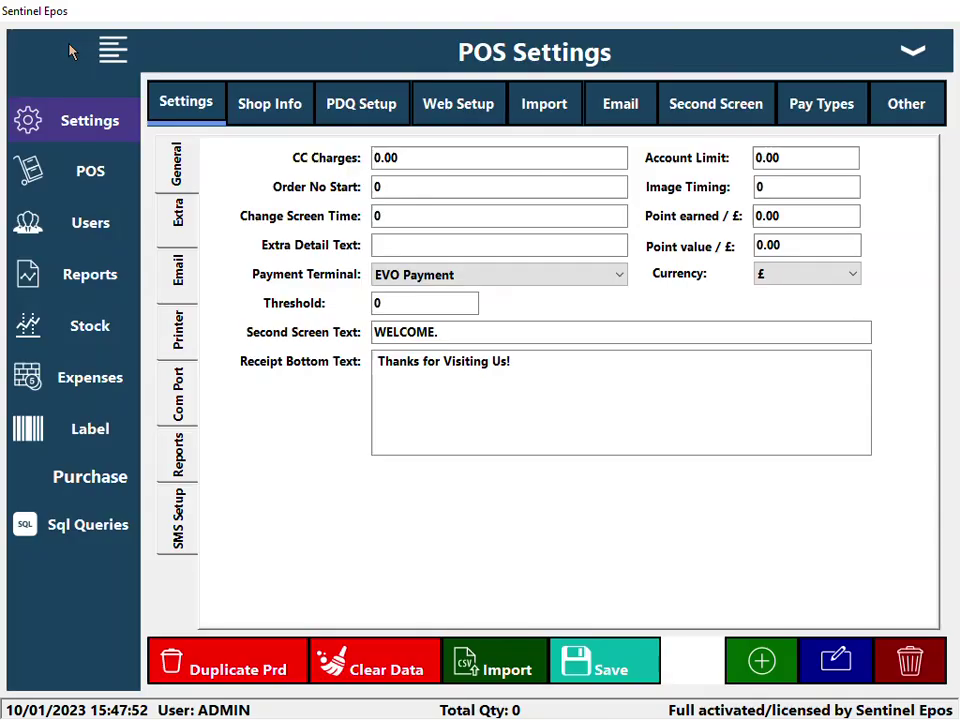
pyautogui.click(100, 284)
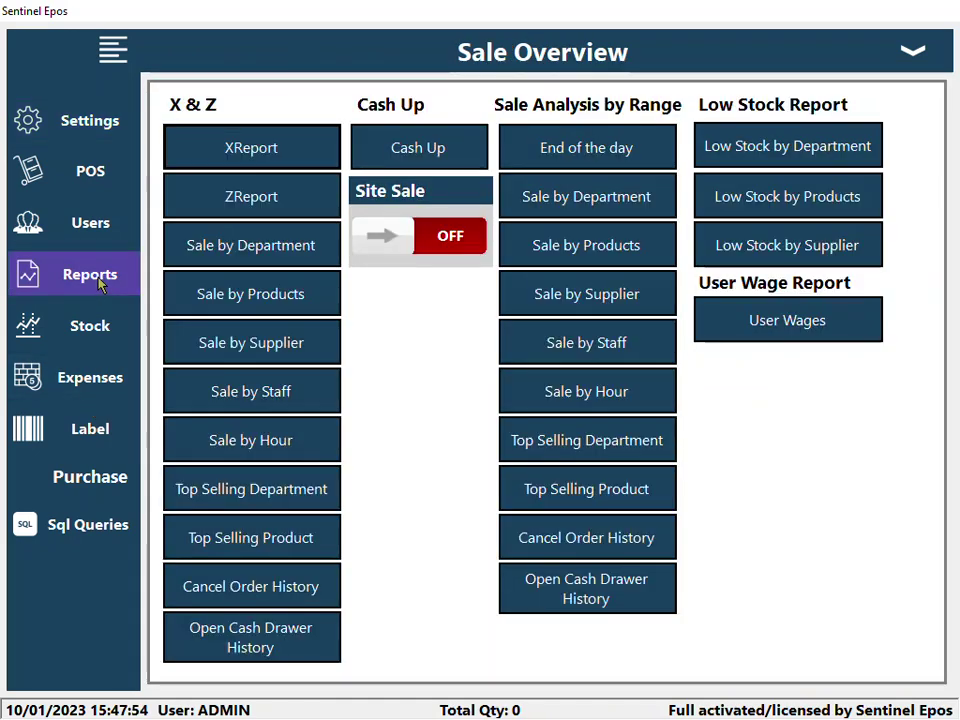
pyautogui.click(266, 156)
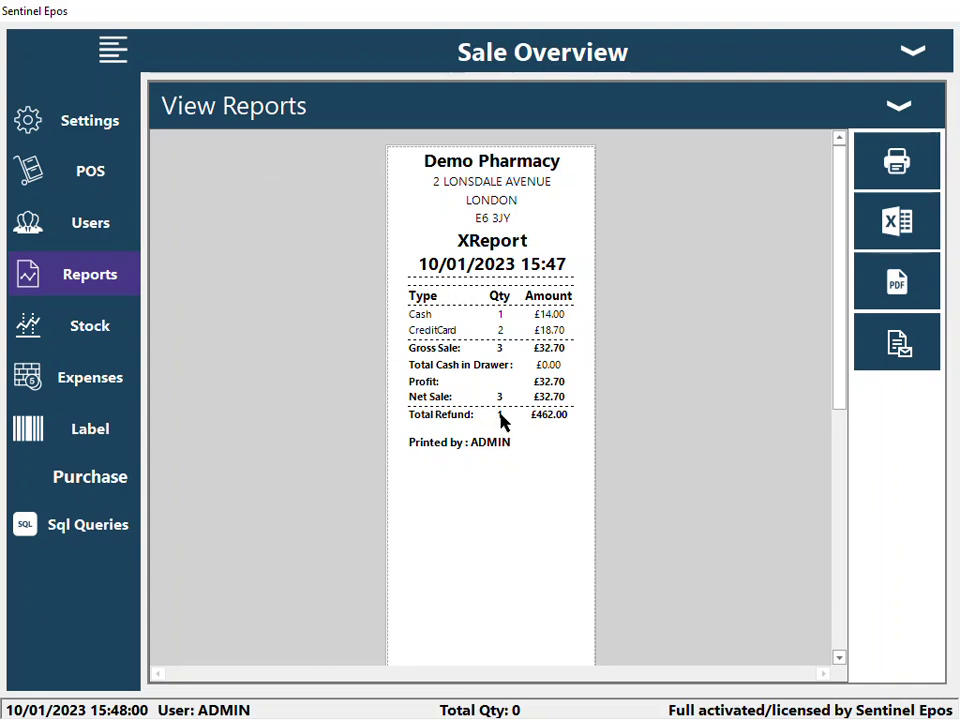
pyautogui.click(572, 424)
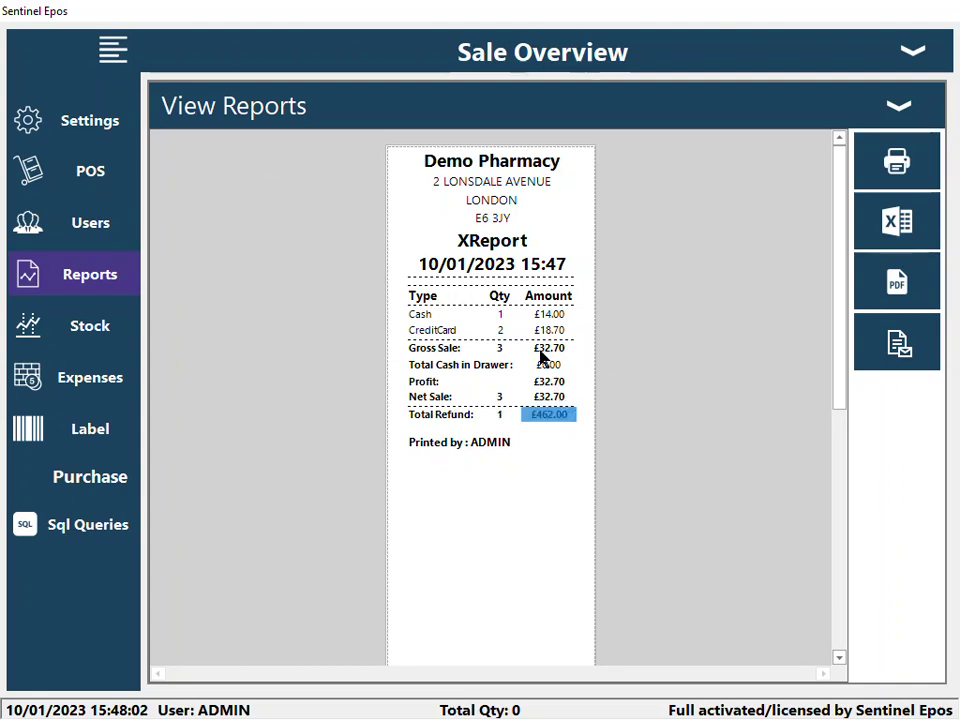
pyautogui.click(572, 348)
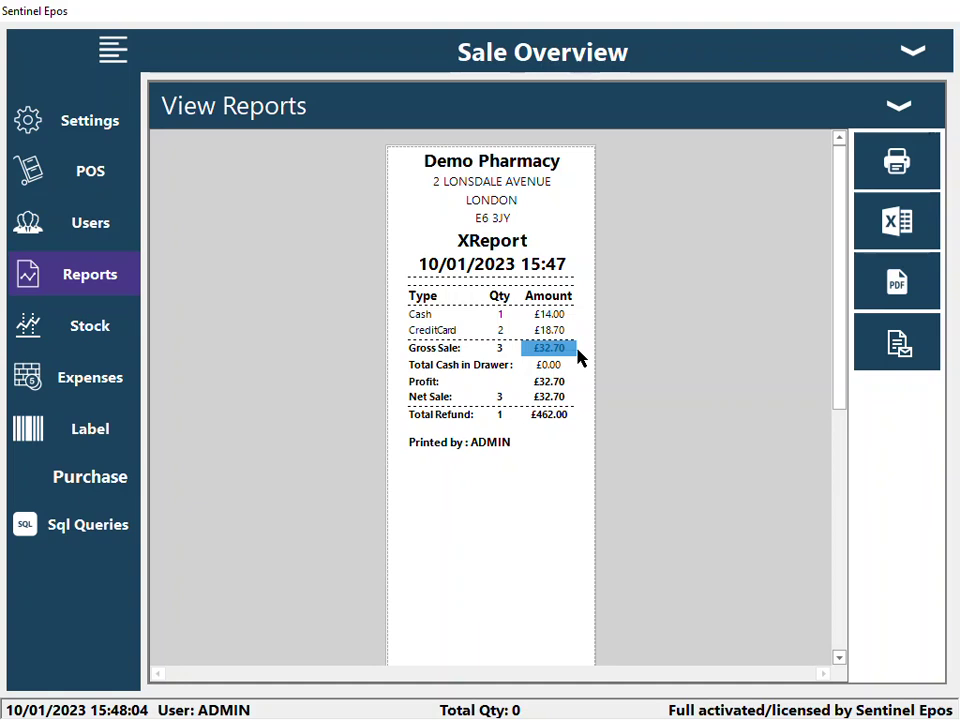
pyautogui.click(578, 350)
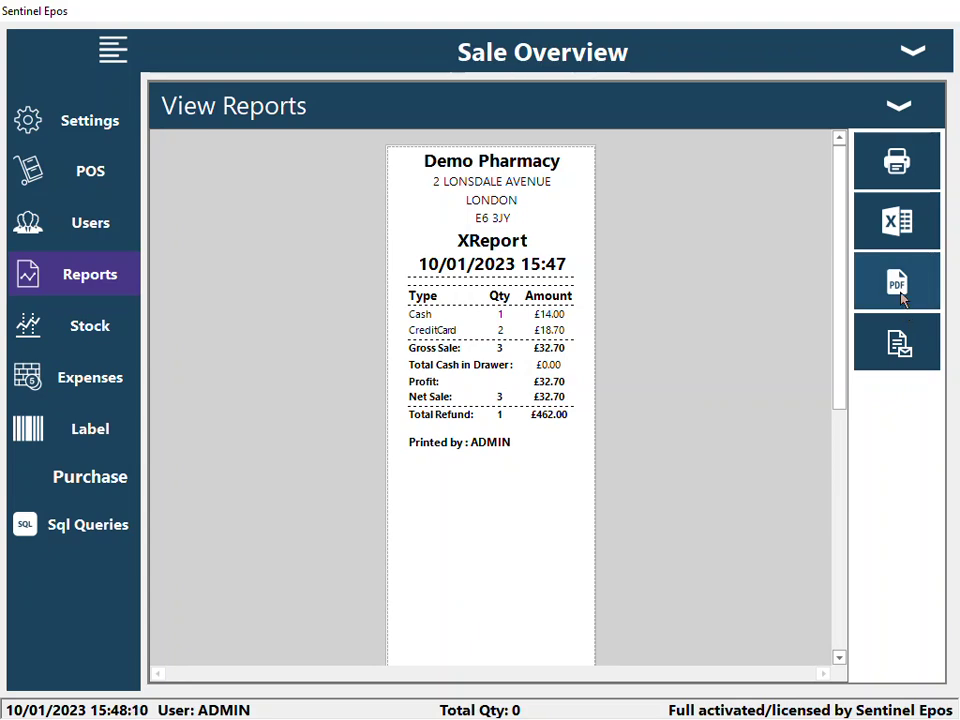
pyautogui.click(908, 112)
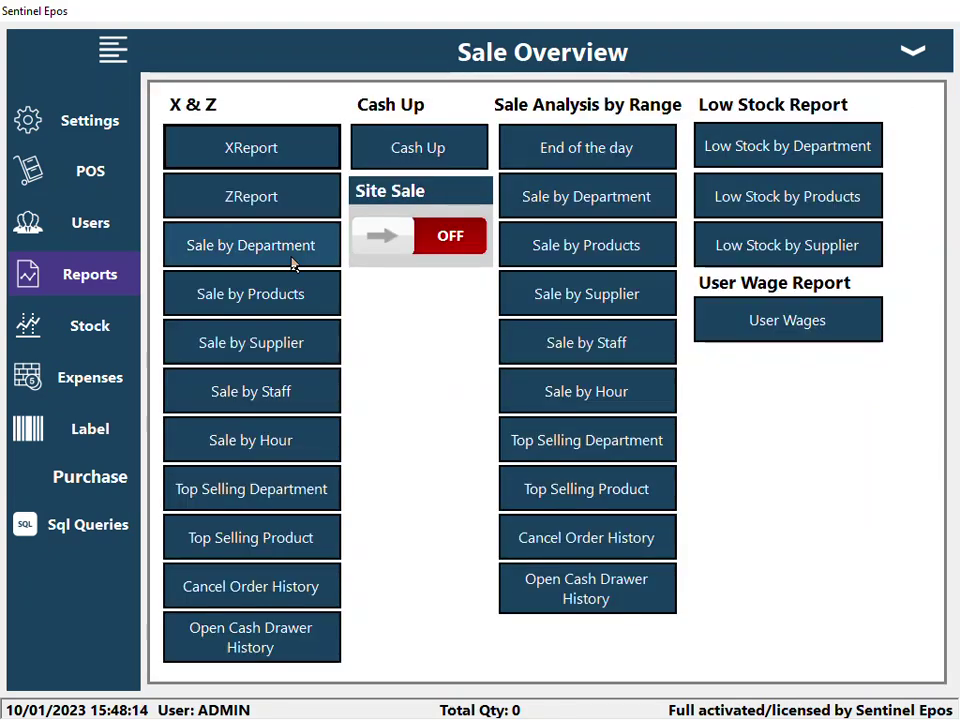
pyautogui.click(293, 261)
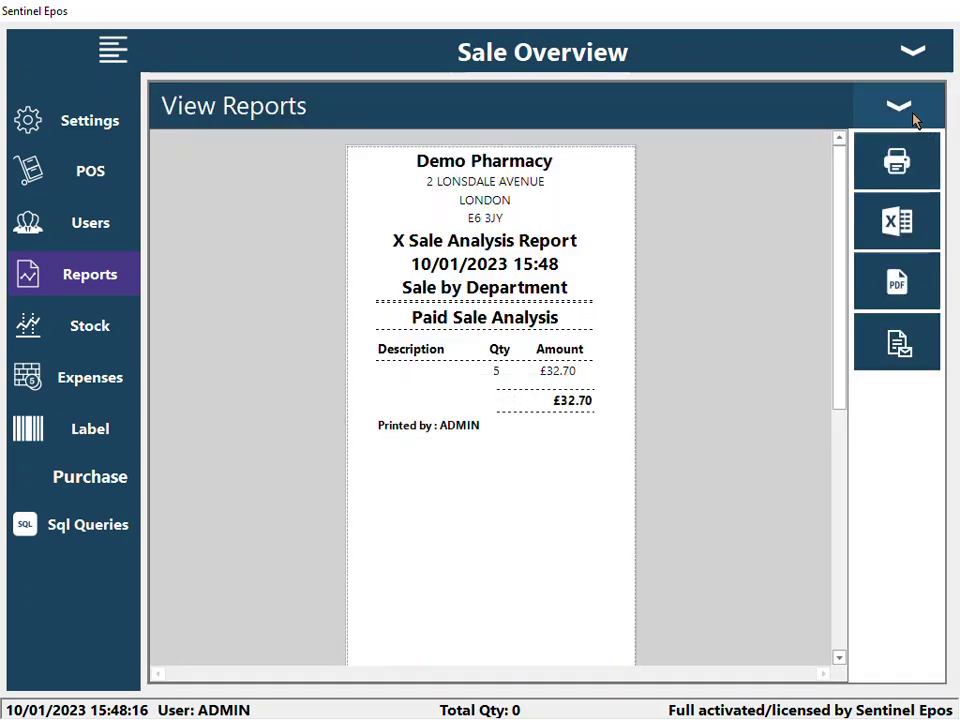
pyautogui.click(913, 118)
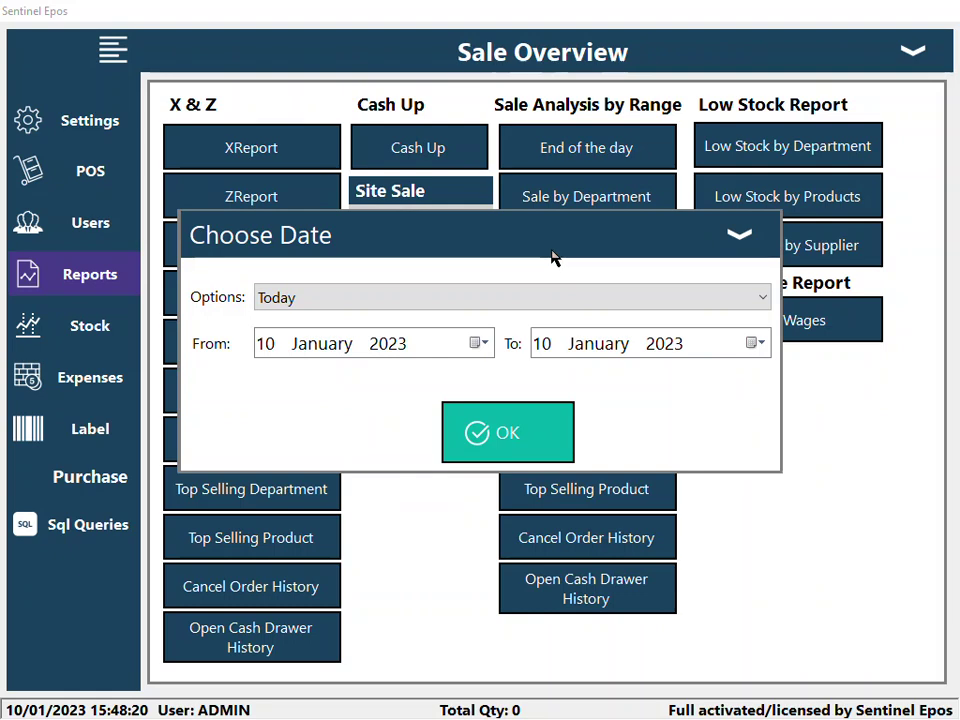
pyautogui.click(551, 448)
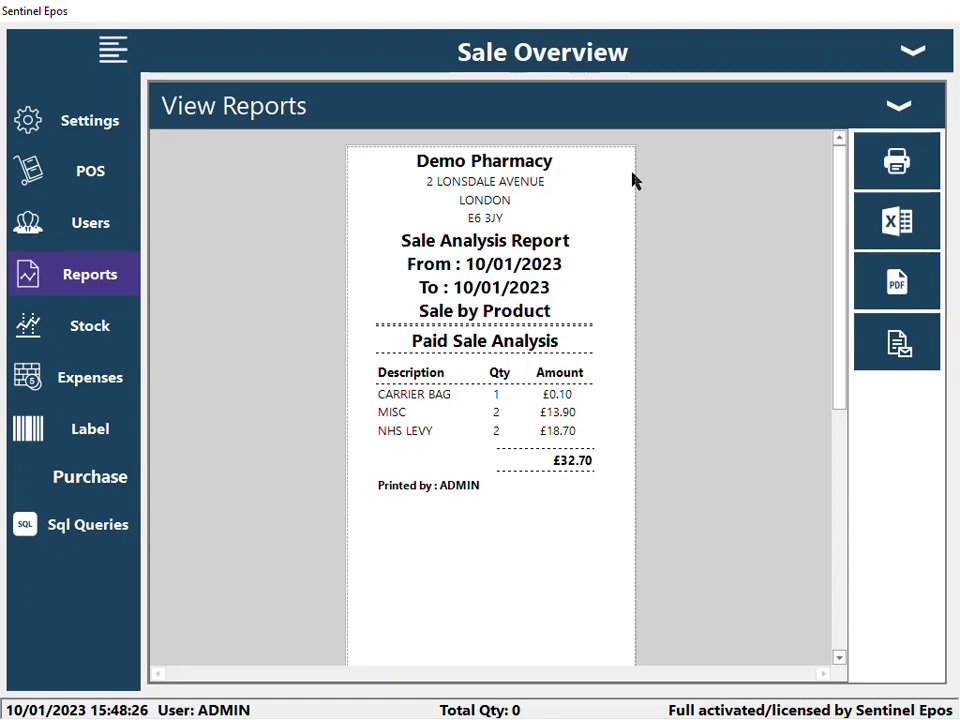
pyautogui.click(926, 103)
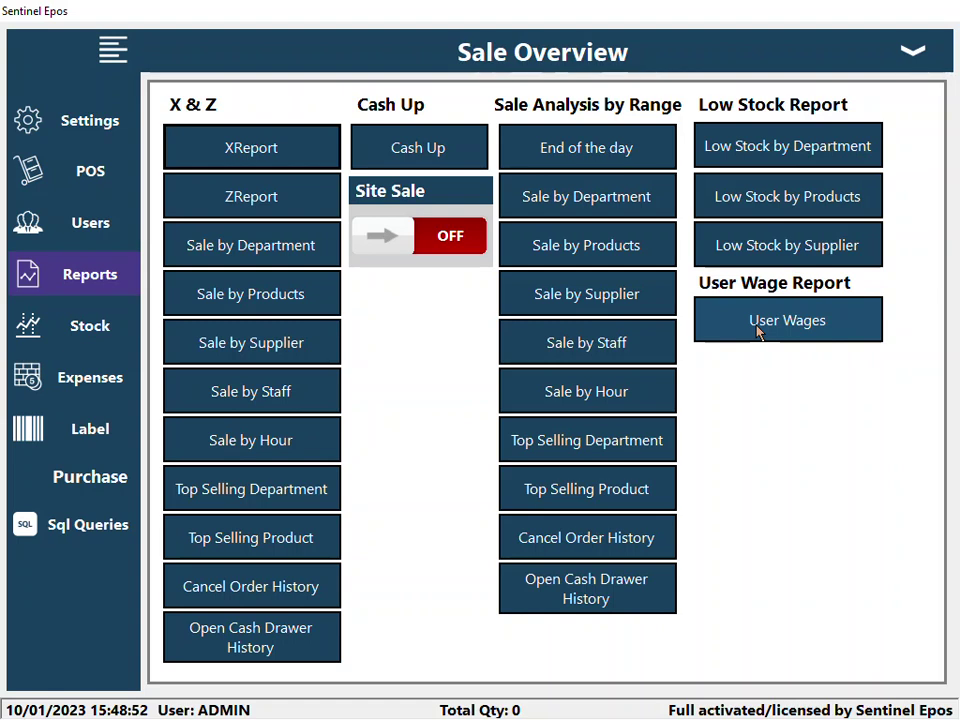
# - View the User Wages report, then exit Sale Overview back to the till screen
pyautogui.click(777, 330)
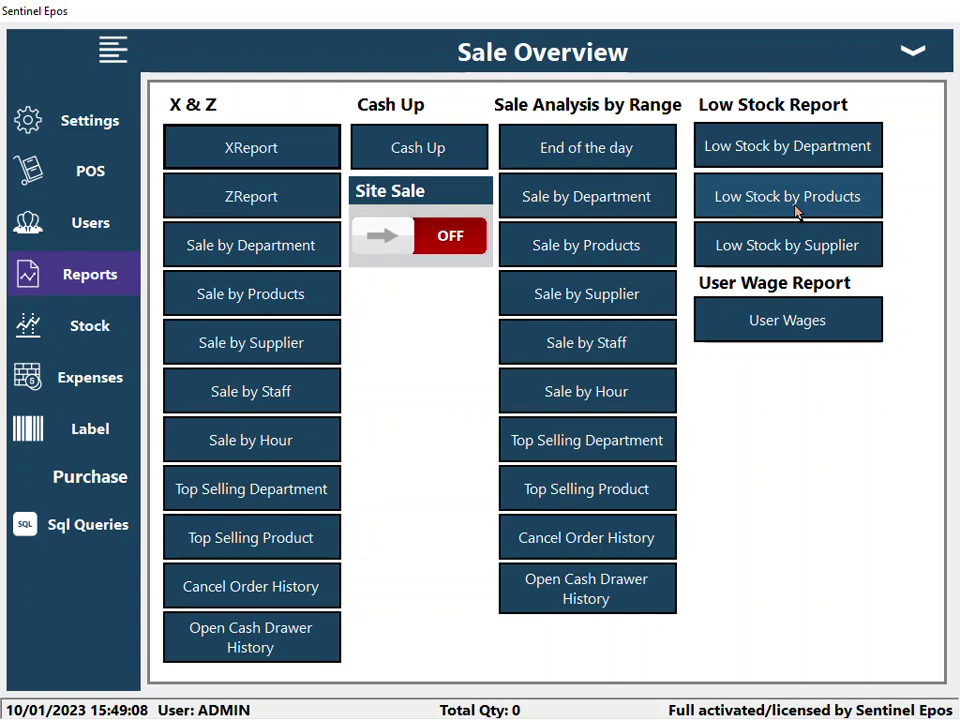
pyautogui.click(912, 50)
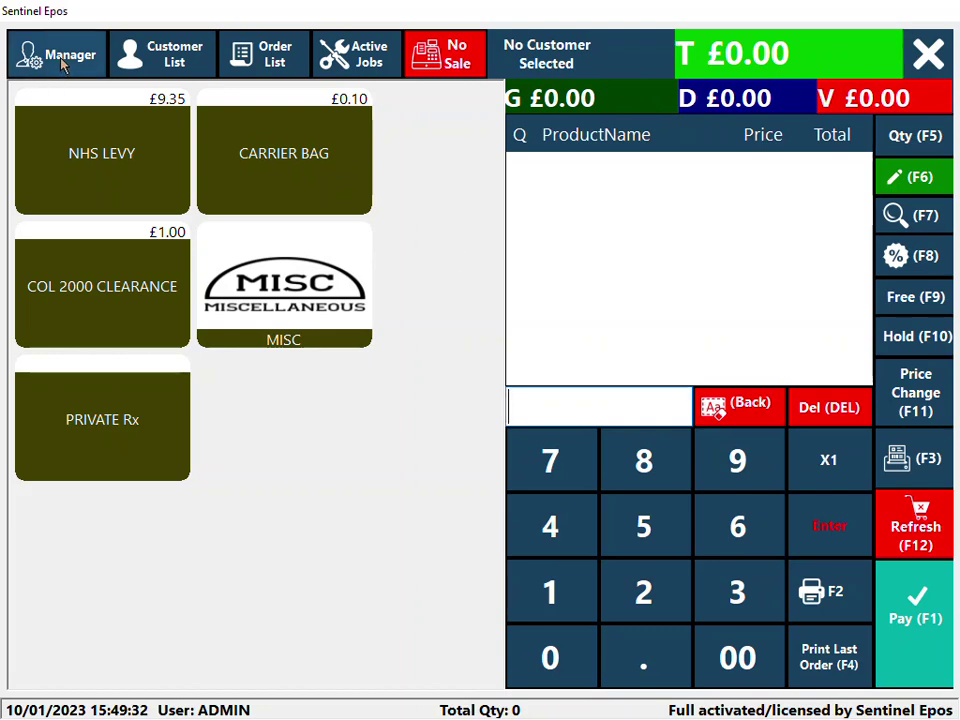
pyautogui.click(118, 50)
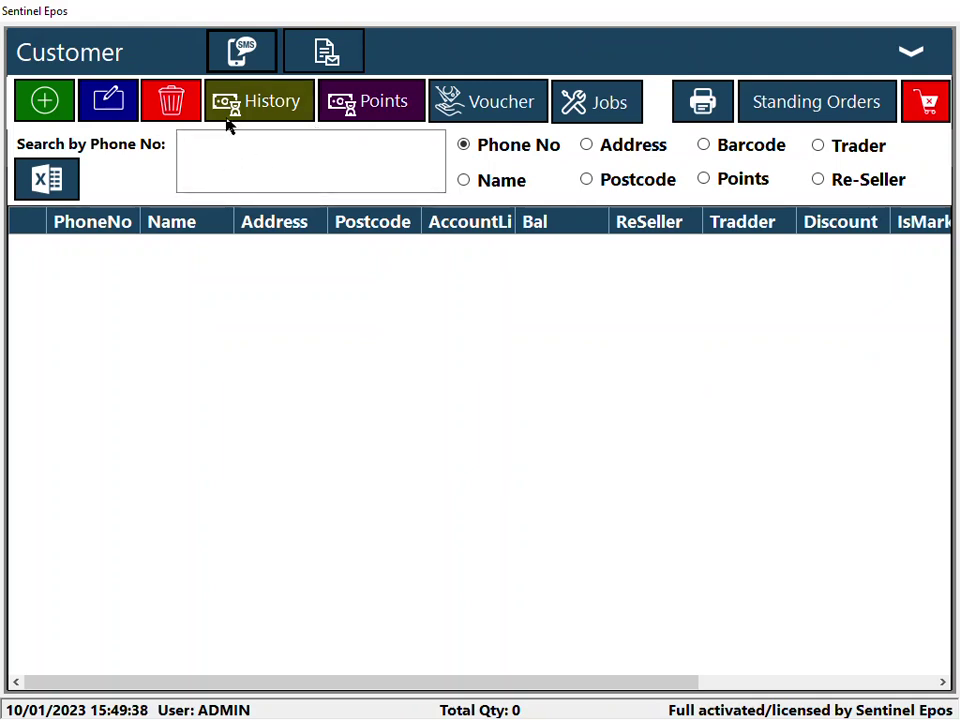
pyautogui.click(907, 57)
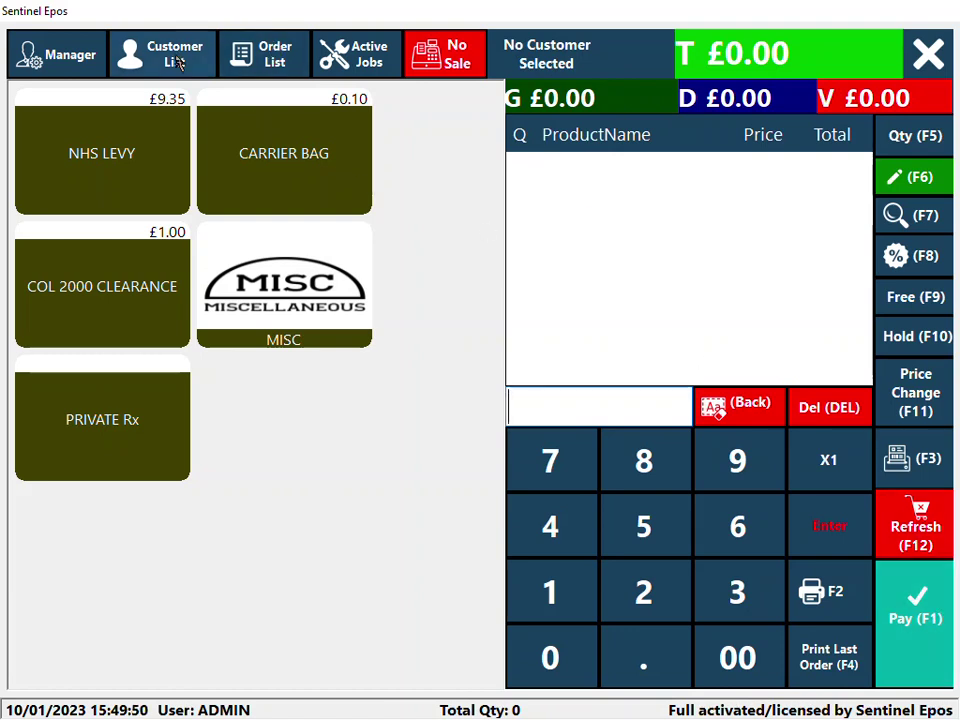
pyautogui.click(80, 55)
# - Turn on Enable Log out under Extra settings and save the change
pyautogui.click(180, 213)
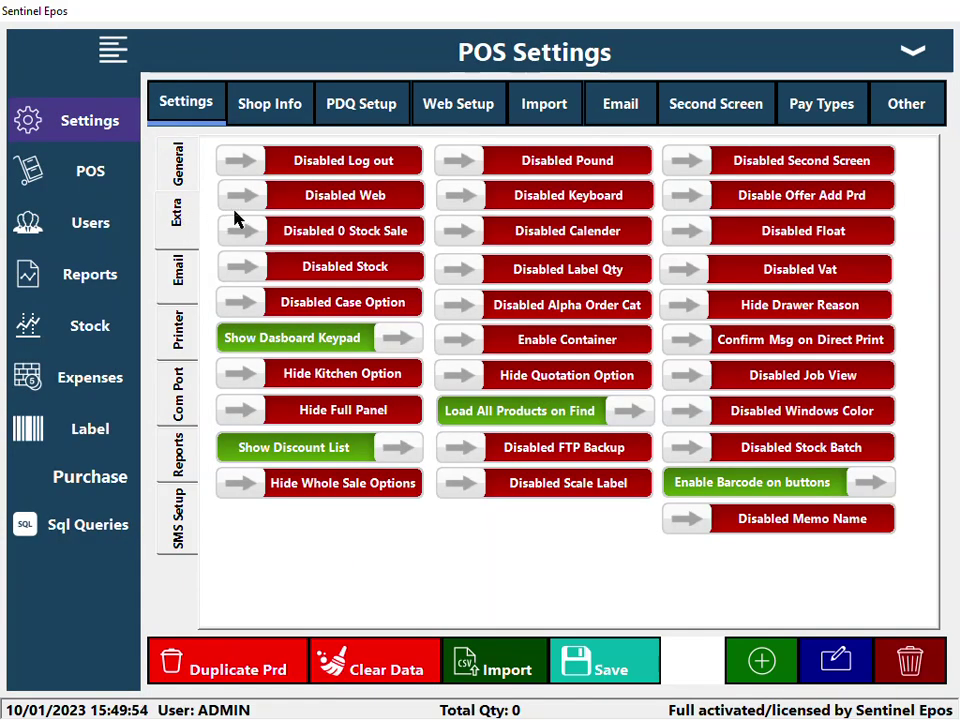
pyautogui.click(364, 162)
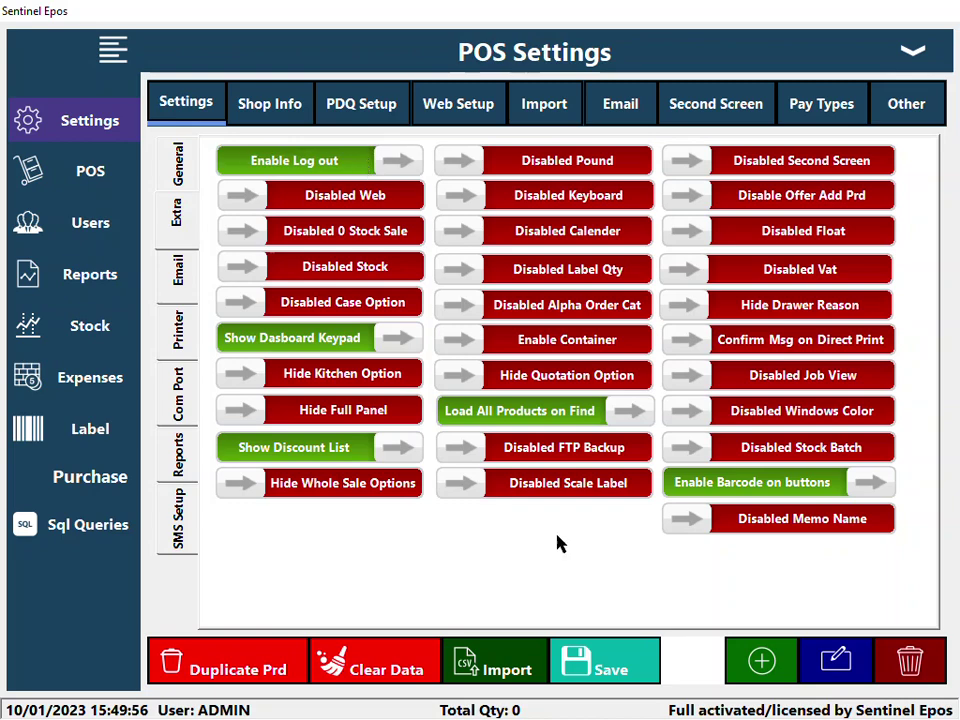
pyautogui.click(585, 665)
pyautogui.click(538, 455)
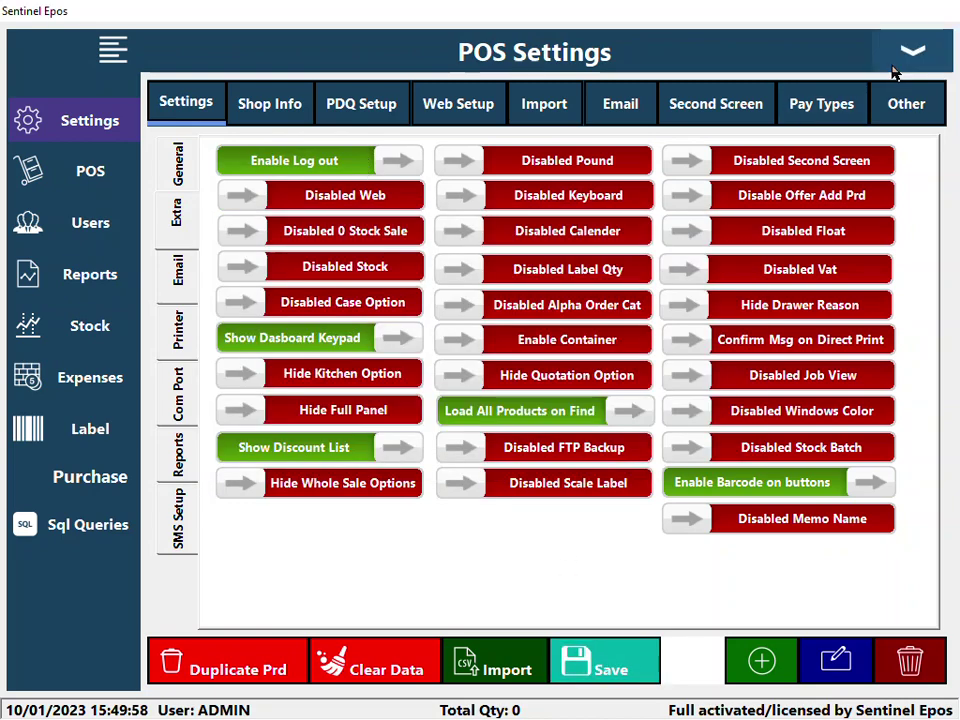
pyautogui.click(905, 55)
# - Sell an NHS LEVY item for £9.35 cash, then log back in with the PIN
pyautogui.click(171, 147)
pyautogui.click(917, 621)
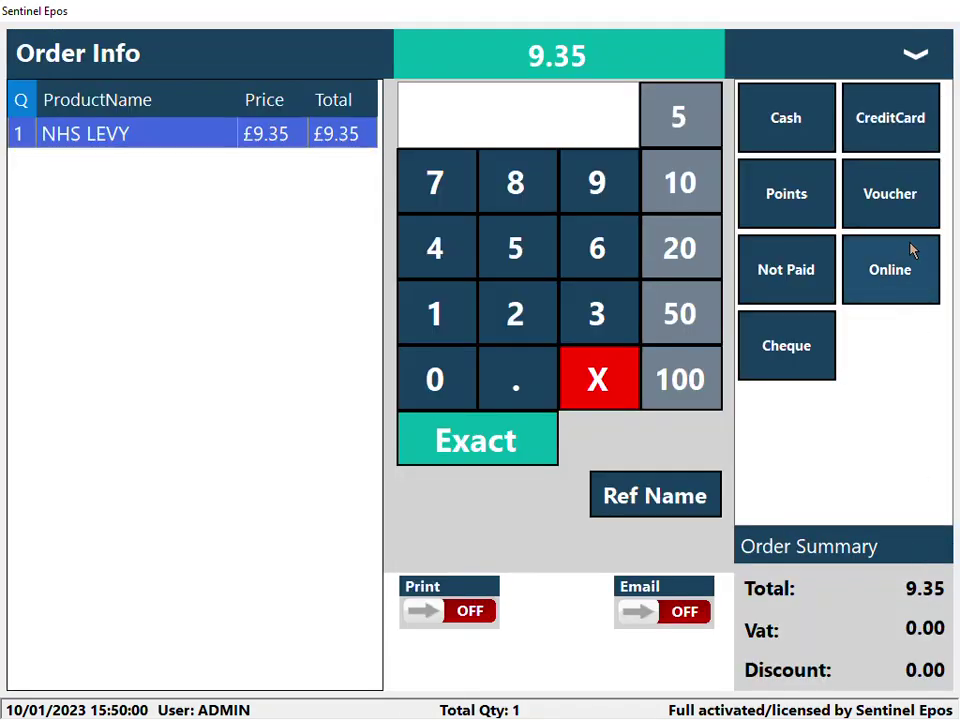
pyautogui.click(788, 118)
pyautogui.click(829, 596)
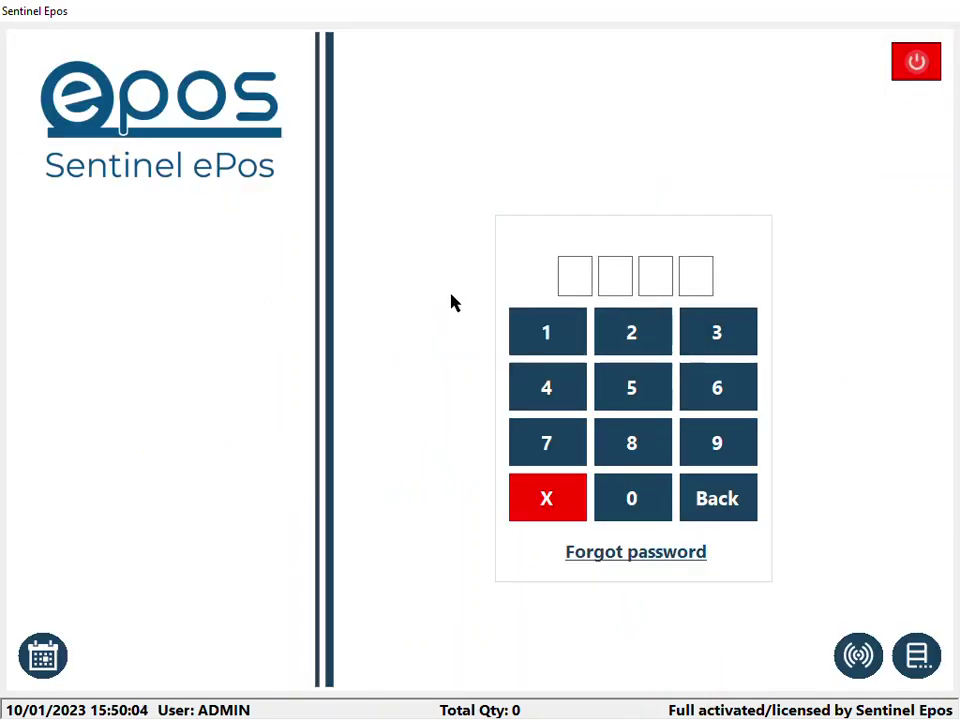
pyautogui.click(589, 330)
pyautogui.click(632, 332)
pyautogui.click(726, 332)
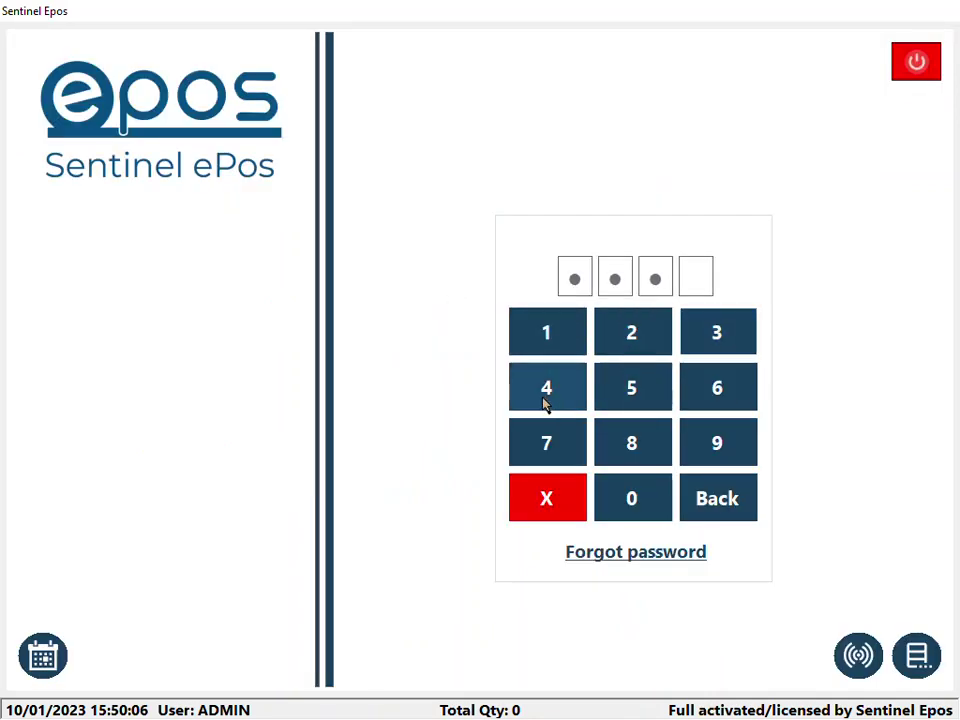
pyautogui.click(546, 395)
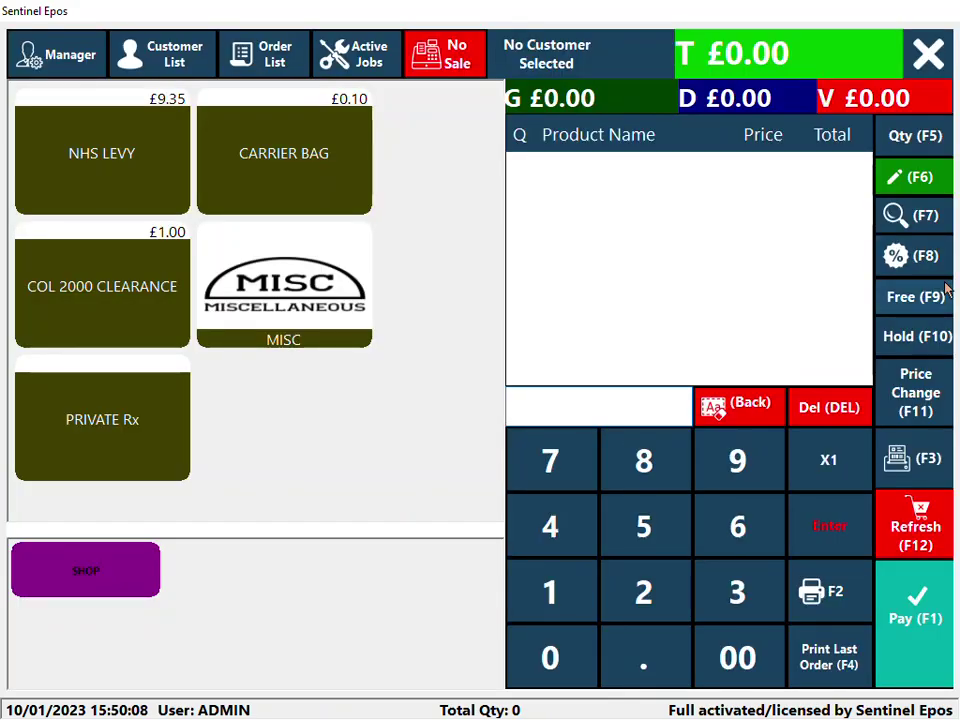
pyautogui.click(42, 55)
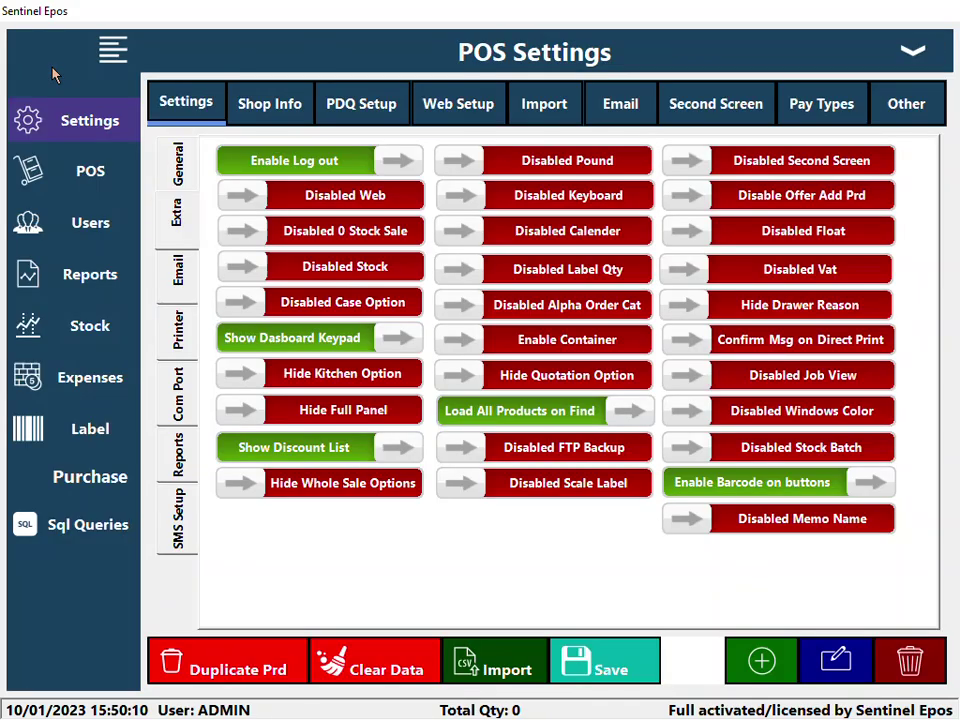
# - In Employee Settings, start a new employee with user name AHMED
pyautogui.click(112, 229)
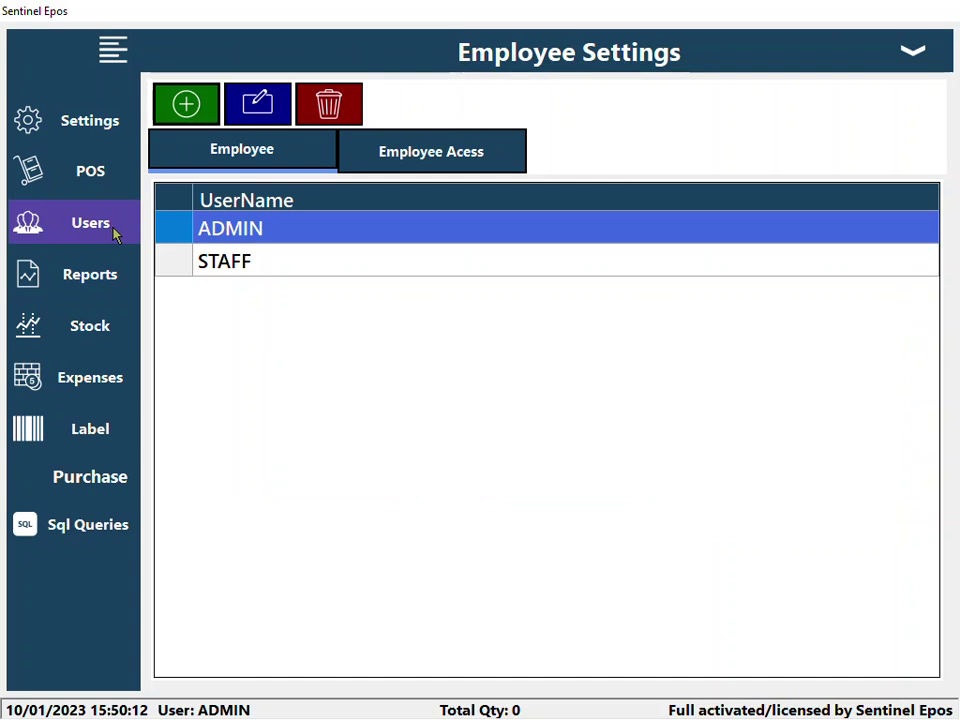
pyautogui.click(316, 262)
pyautogui.click(302, 240)
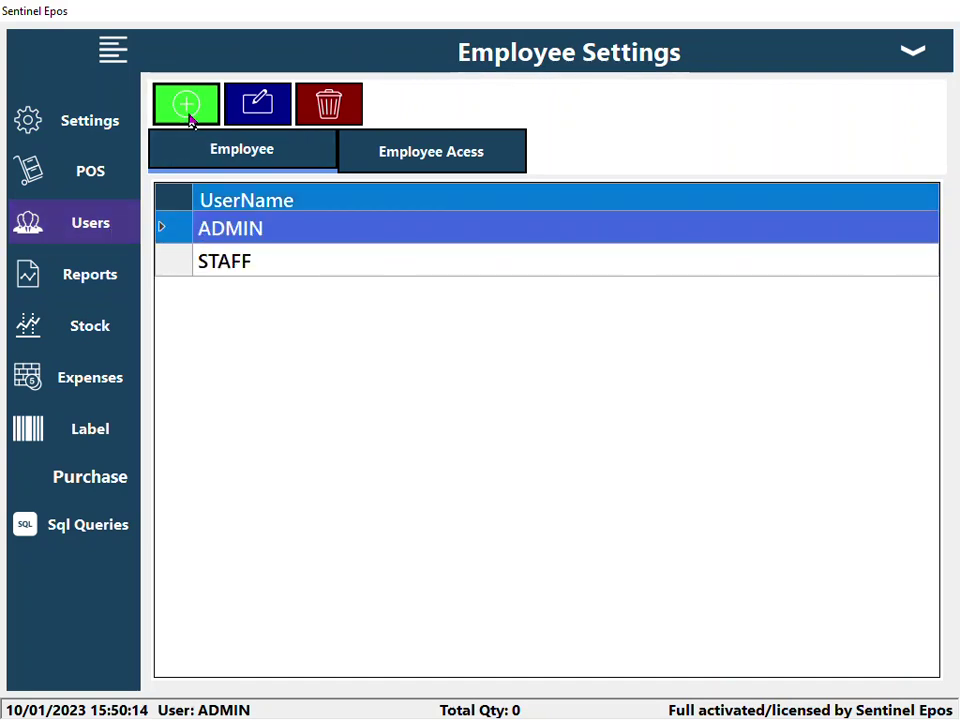
pyautogui.click(190, 108)
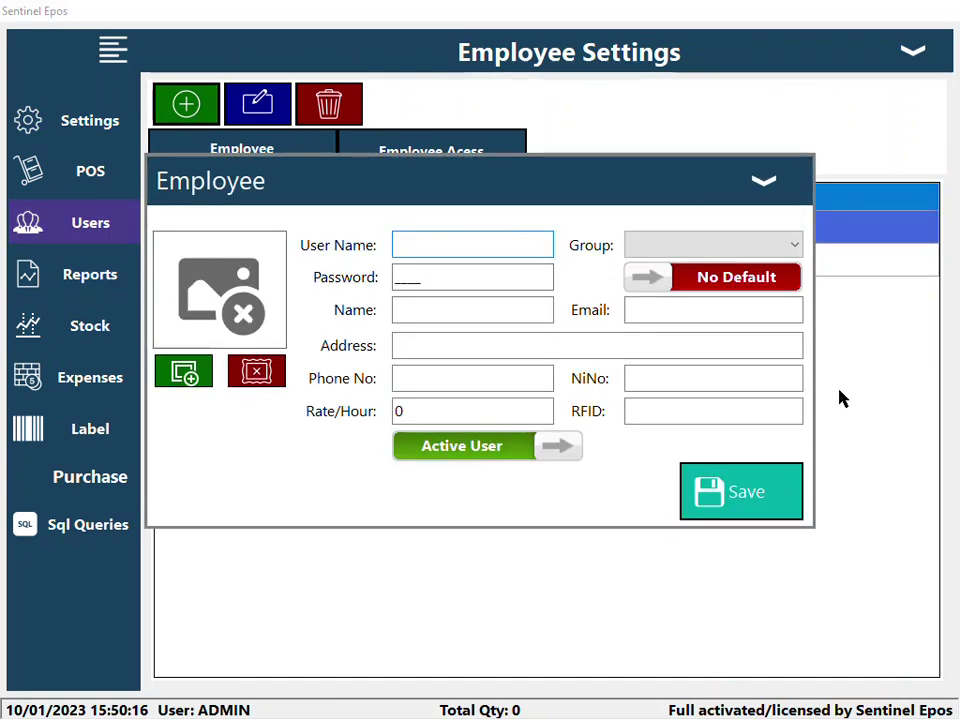
pyautogui.write('AHMED')
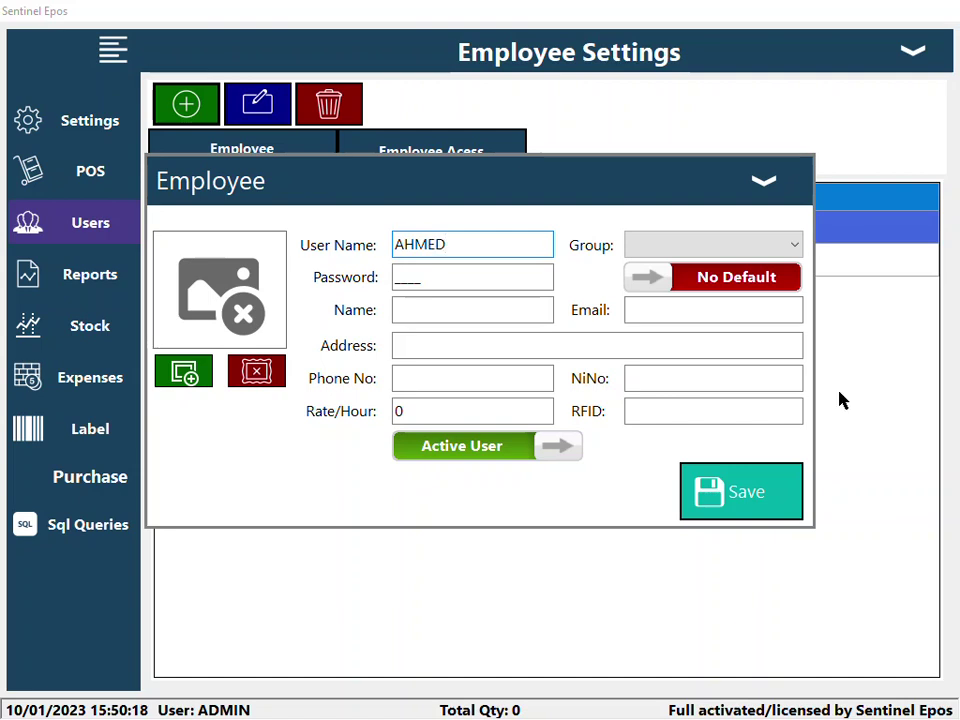
pyautogui.click(748, 248)
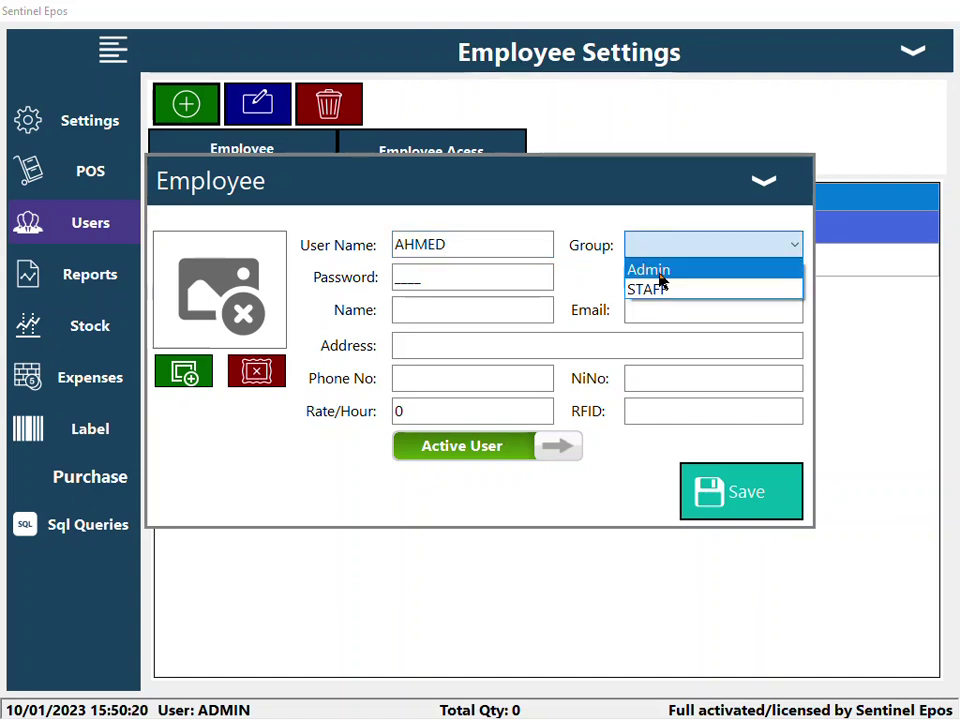
pyautogui.click(600, 345)
# - Give AHMED a password and a 10.50 hourly rate, assign the STAFF group, and save
pyautogui.click(476, 279)
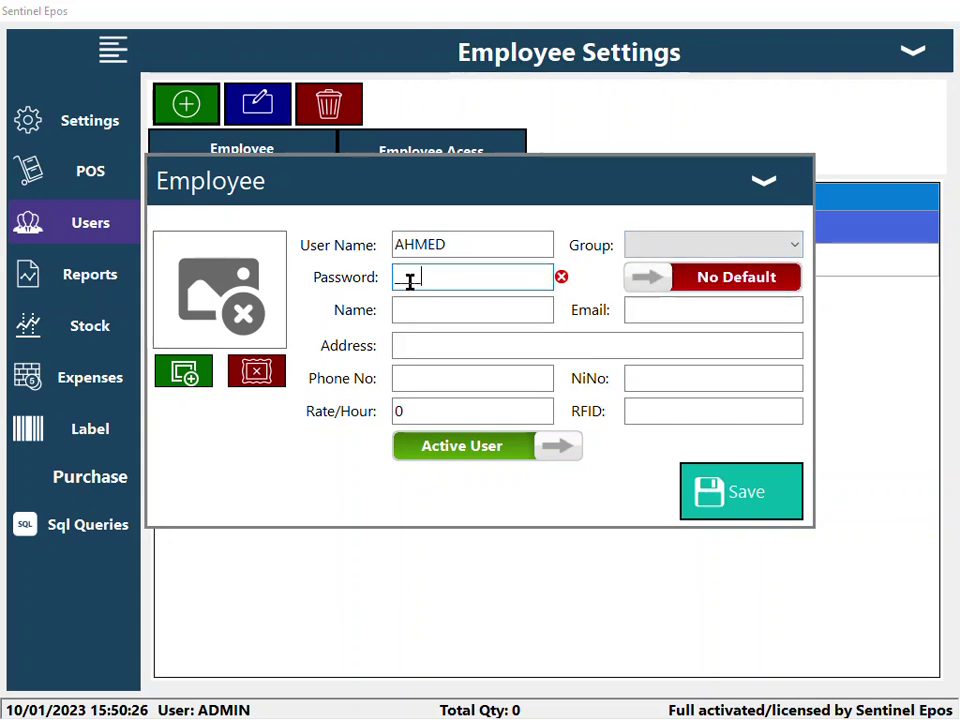
pyautogui.write('1234')
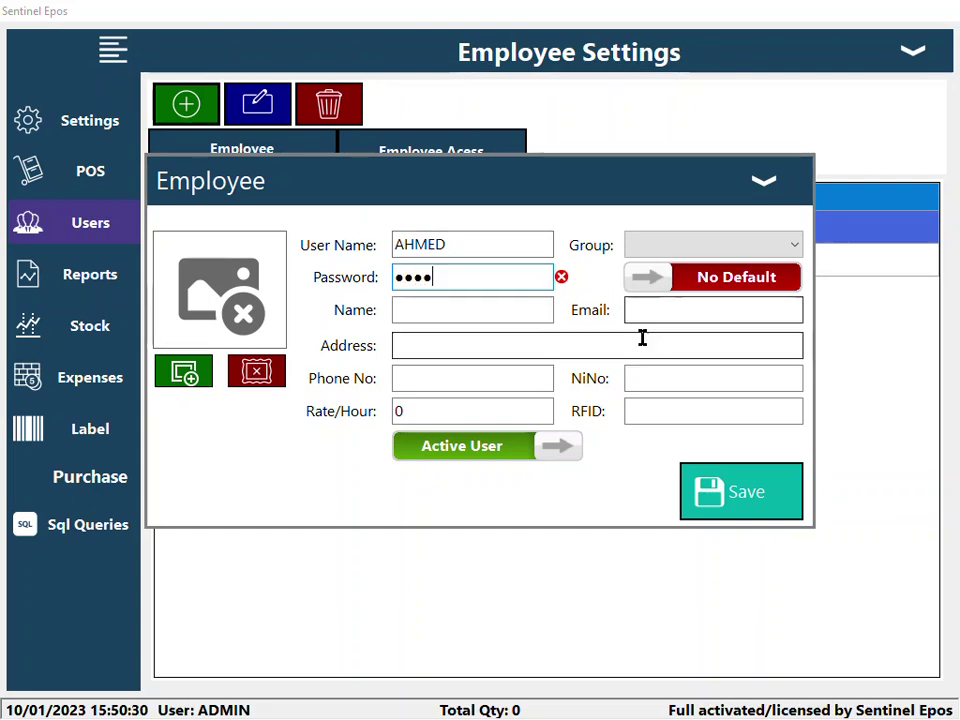
pyautogui.click(448, 414)
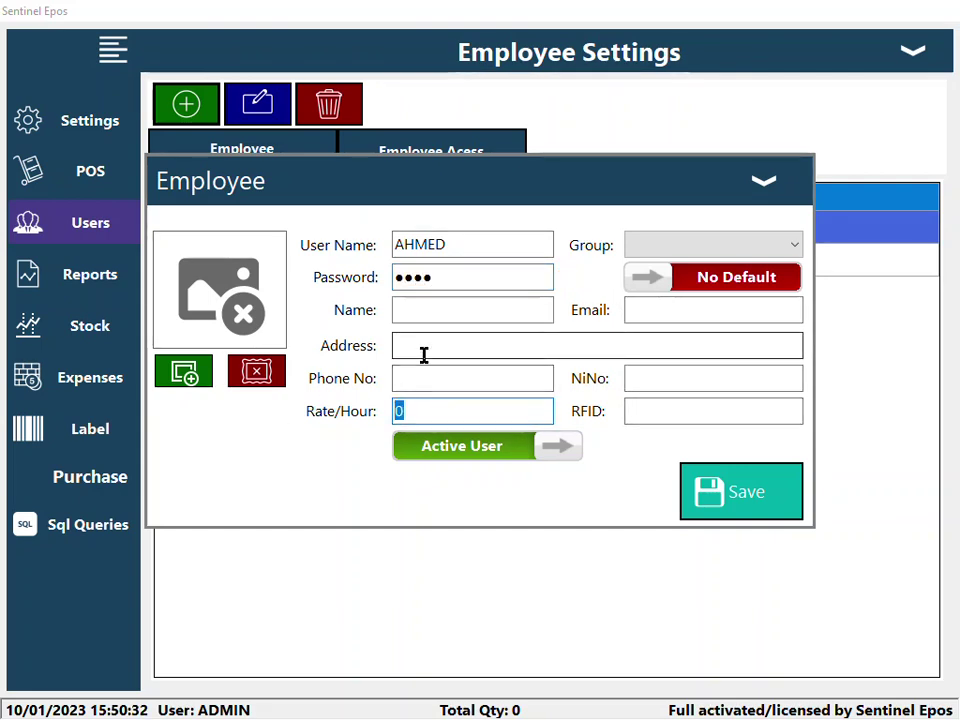
pyautogui.write('10.50')
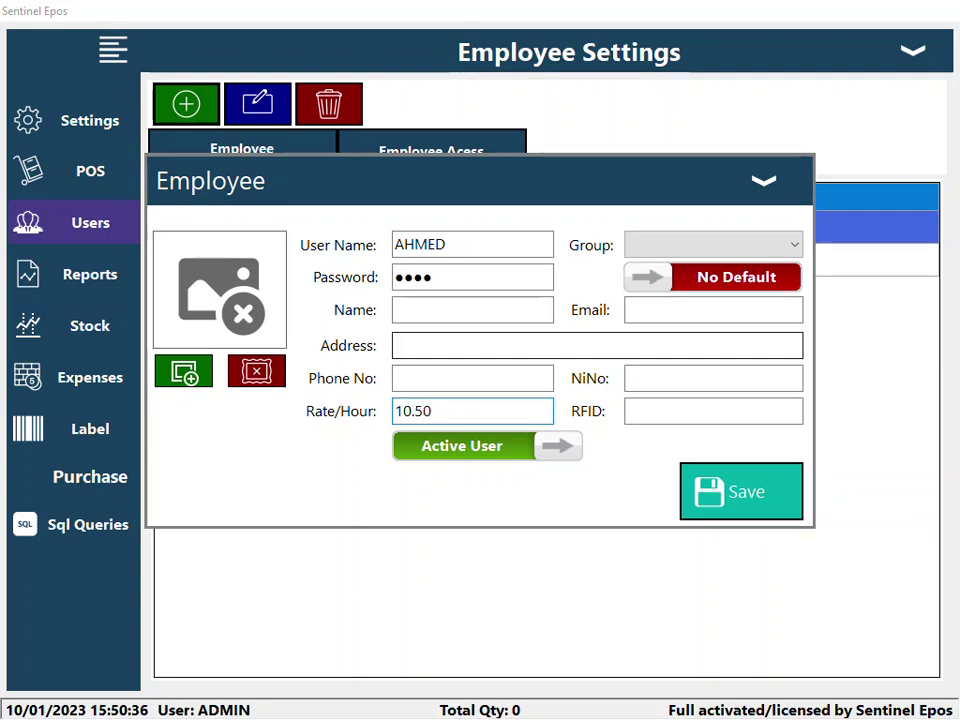
pyautogui.click(649, 388)
pyautogui.click(409, 348)
pyautogui.click(429, 304)
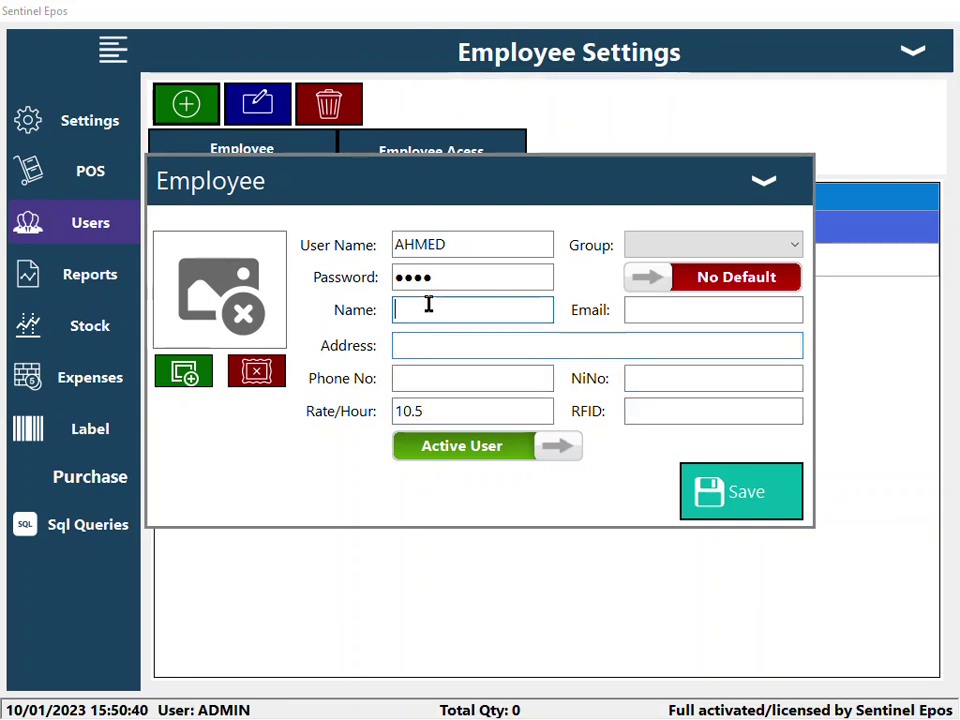
pyautogui.click(642, 310)
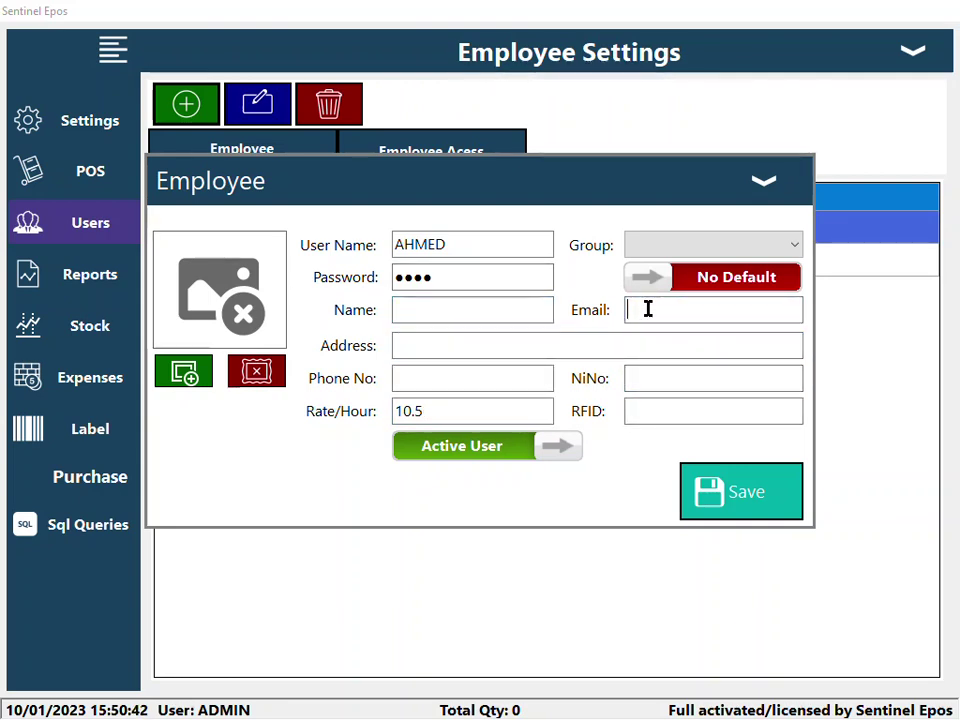
pyautogui.click(740, 248)
pyautogui.click(693, 290)
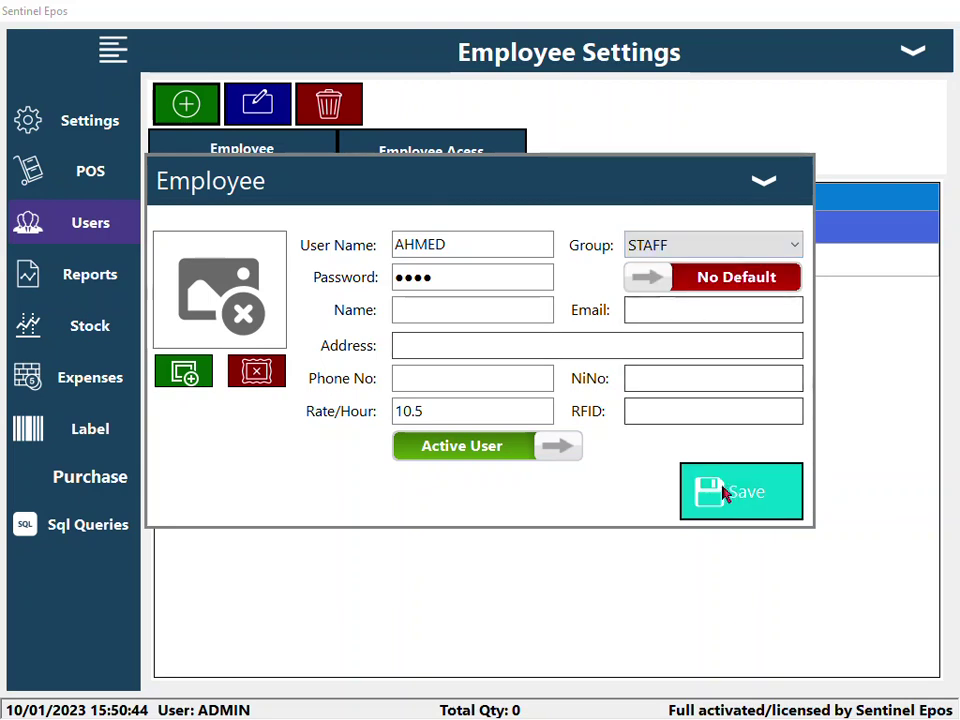
pyautogui.click(730, 494)
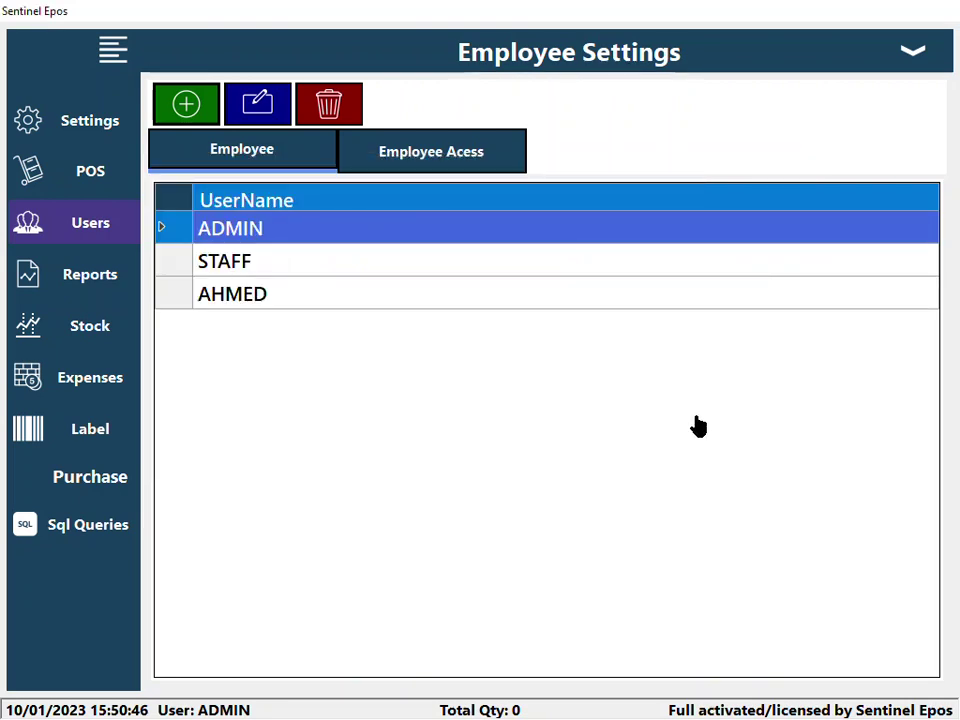
# - Grant the STAFF access group CashDrawer permission and save it
pyautogui.click(247, 296)
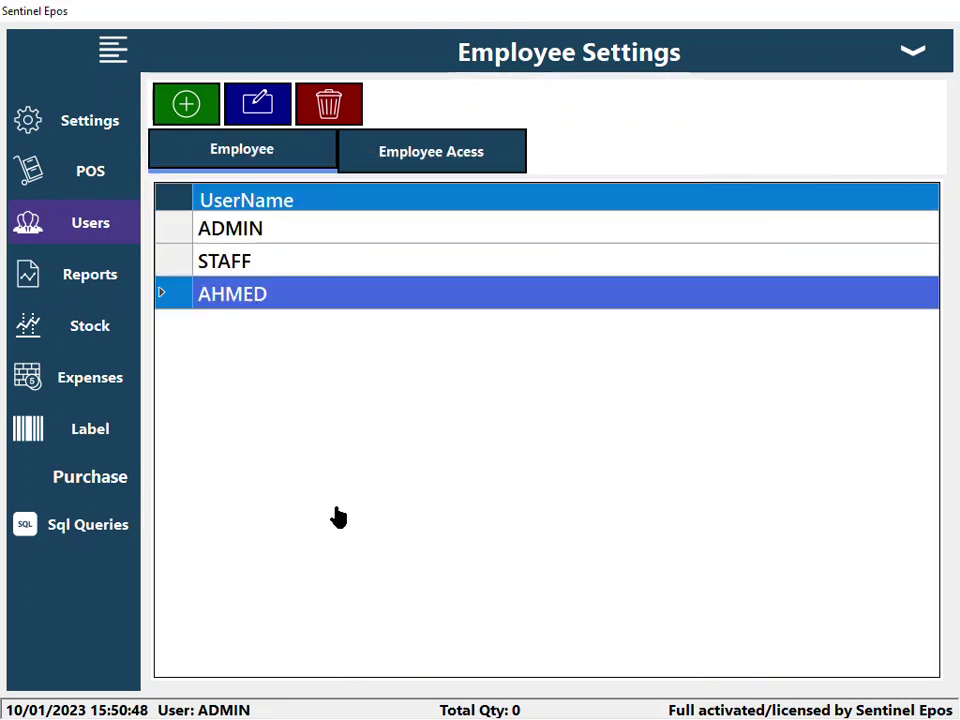
pyautogui.click(455, 165)
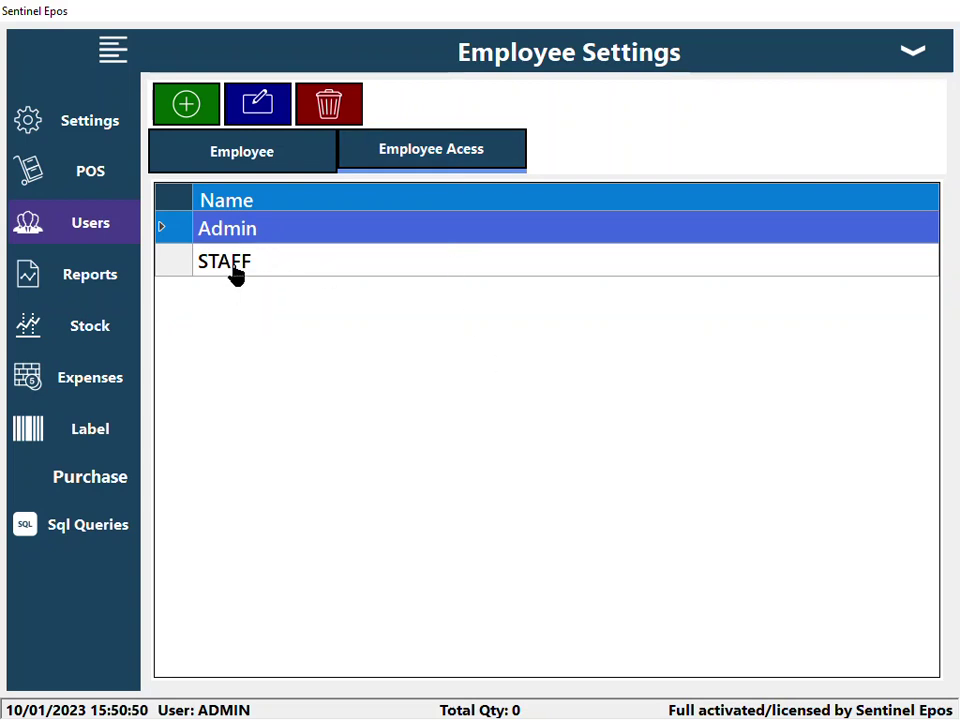
pyautogui.click(244, 258)
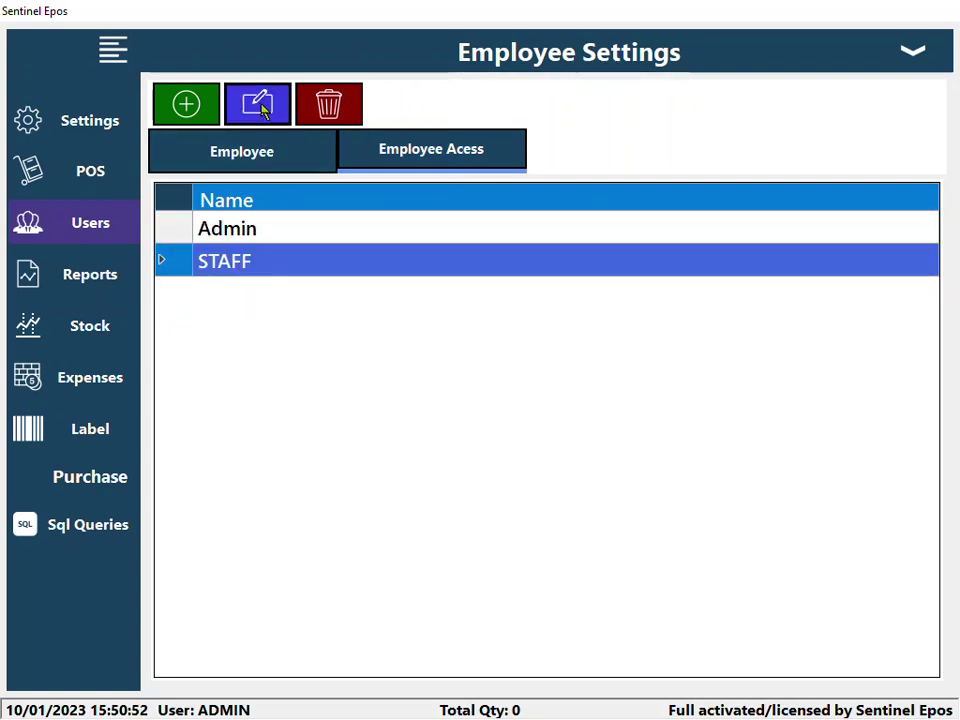
pyautogui.click(257, 103)
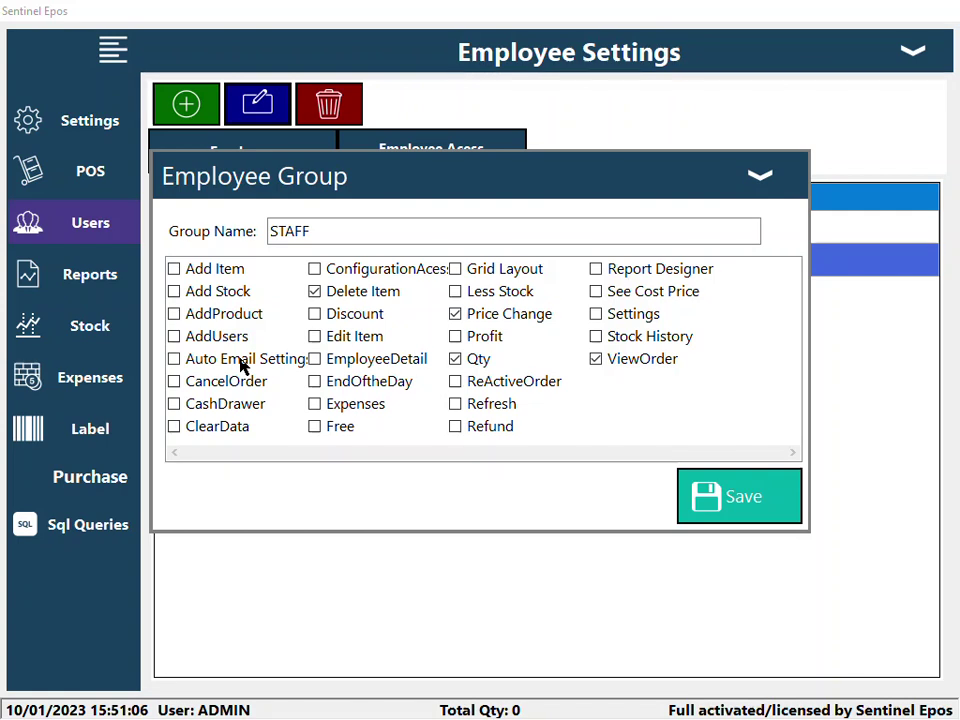
pyautogui.click(203, 412)
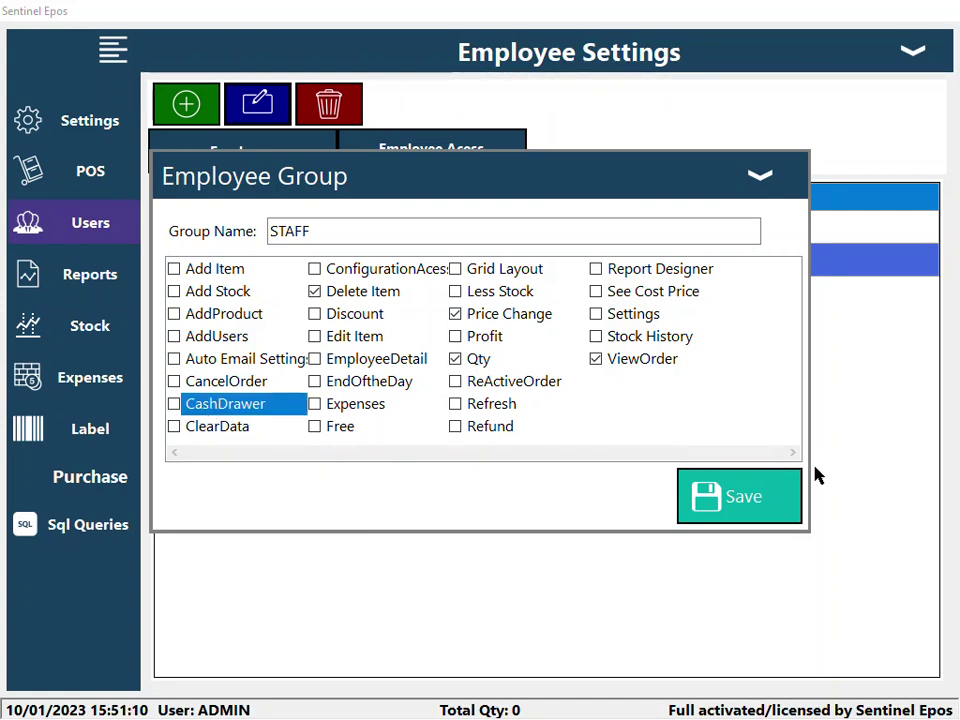
pyautogui.click(760, 176)
# - Set a new password for the STAFF user, save, and close Employee Settings
pyautogui.click(242, 150)
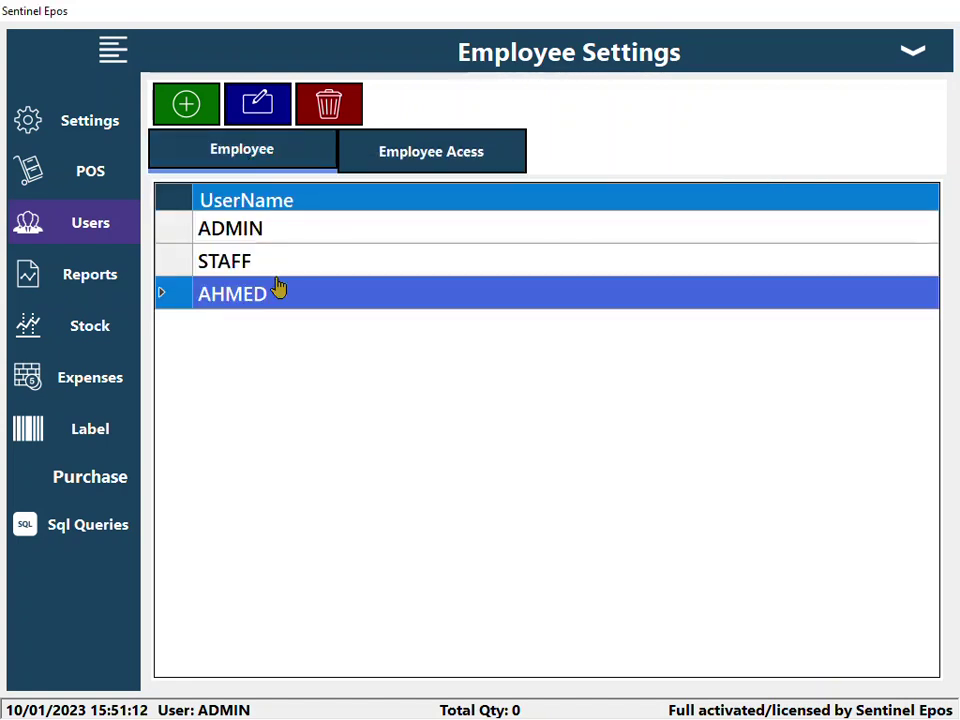
pyautogui.click(251, 260)
pyautogui.click(255, 102)
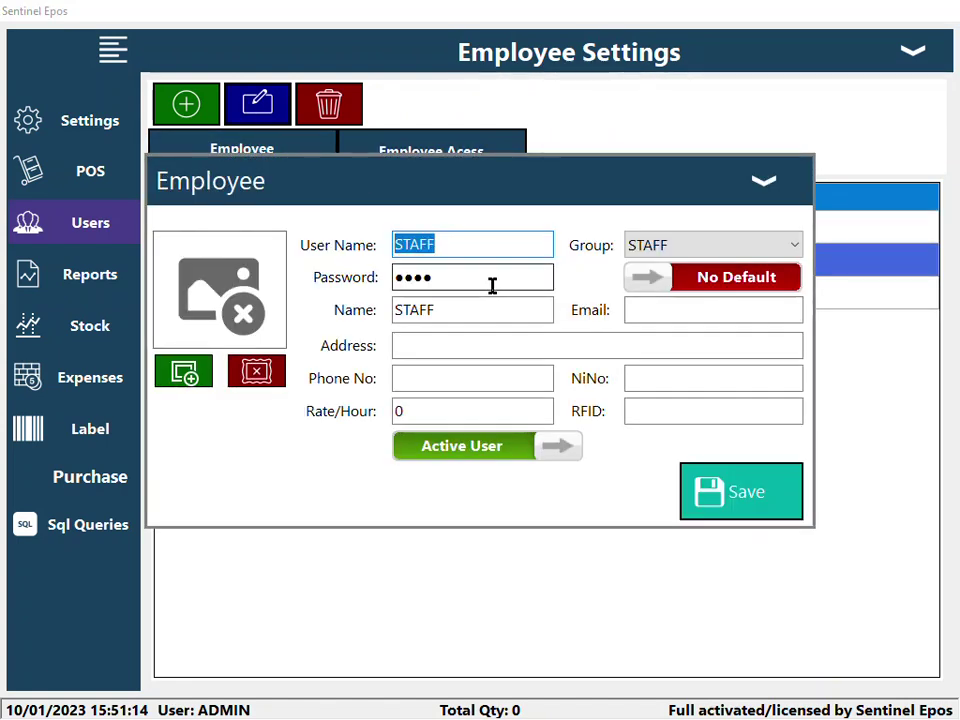
pyautogui.moveTo(492, 284); pyautogui.dragTo(373, 355)
pyautogui.write('••••')
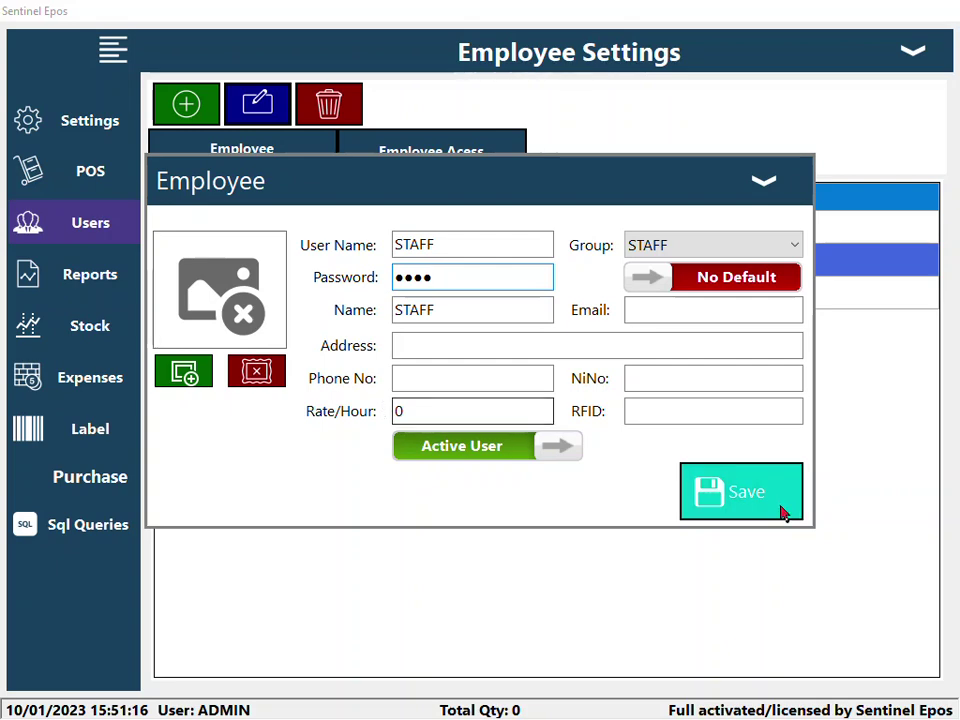
pyautogui.click(783, 512)
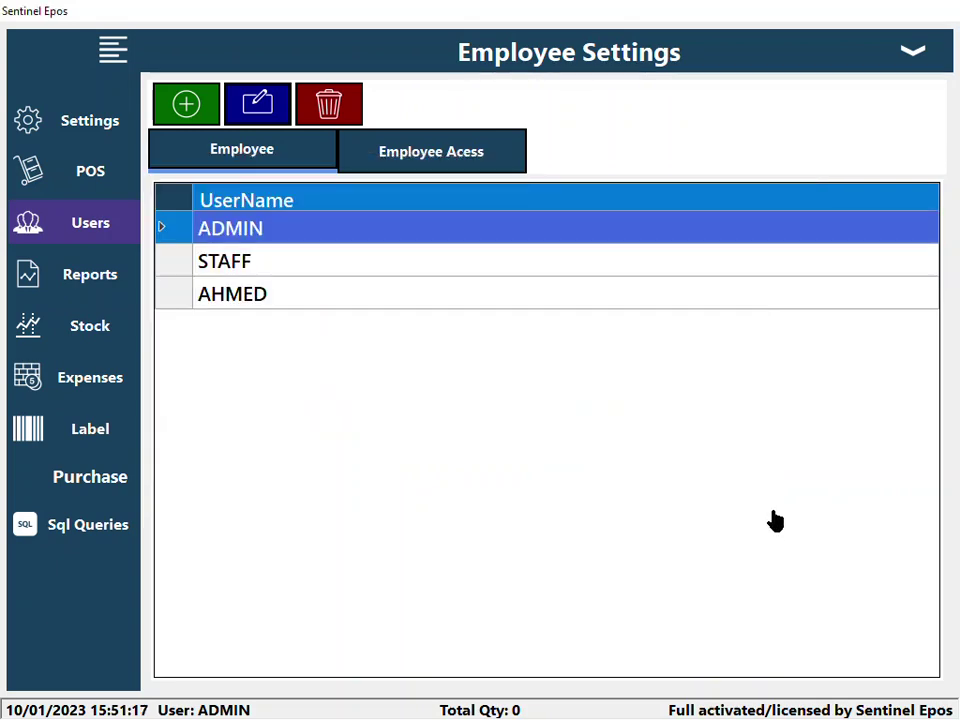
pyautogui.click(913, 56)
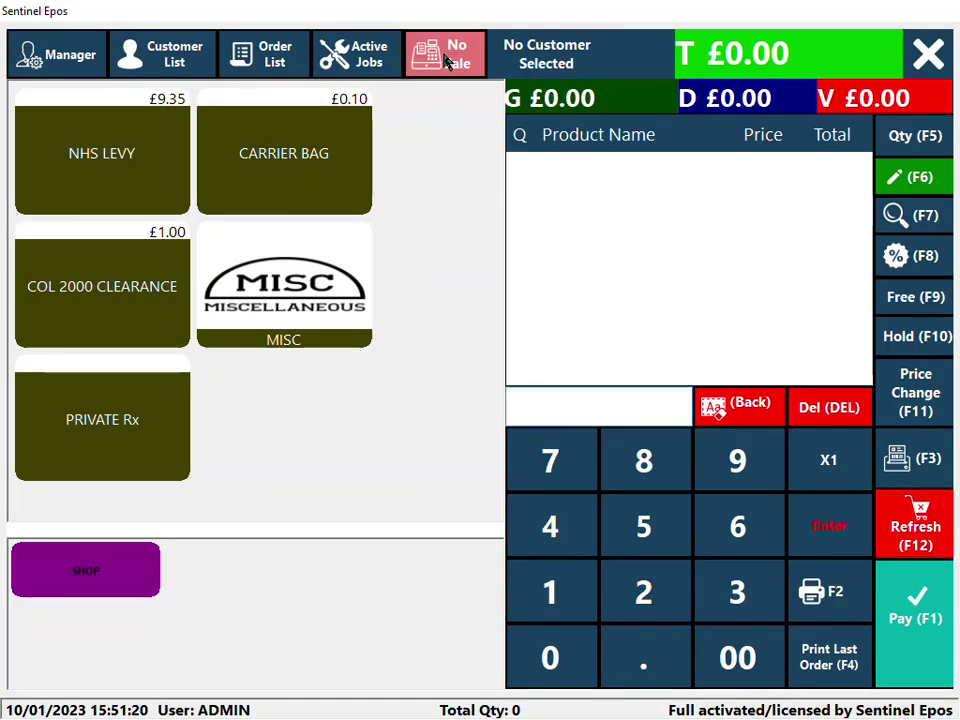
# - Try a No Sale drawer opening, then log out and sign in as STAFF with its PIN
pyautogui.click(448, 62)
pyautogui.click(447, 62)
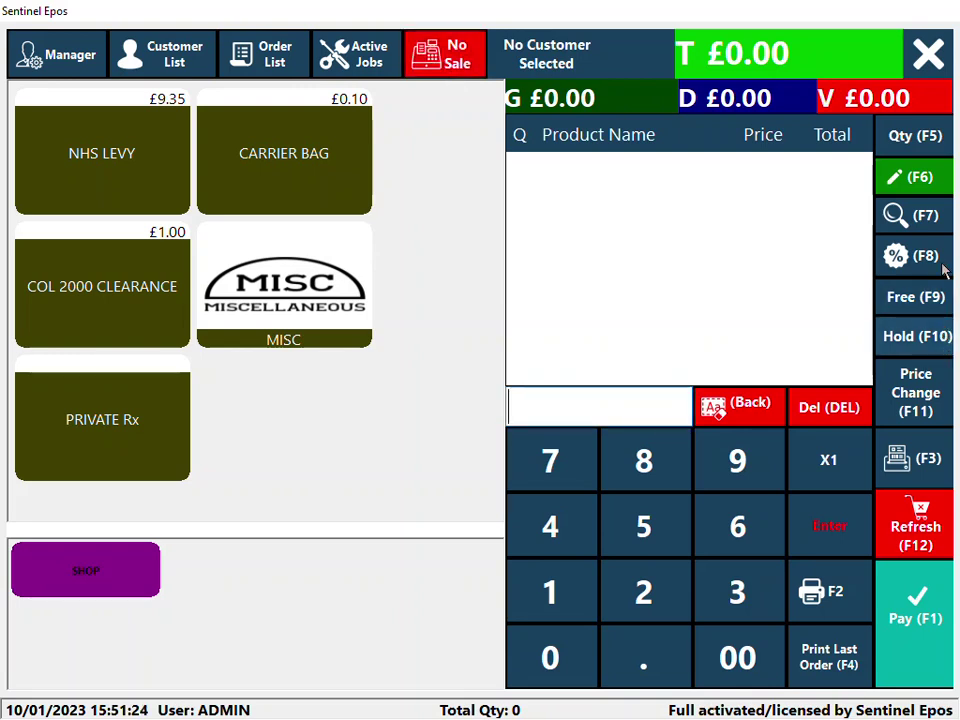
pyautogui.click(926, 60)
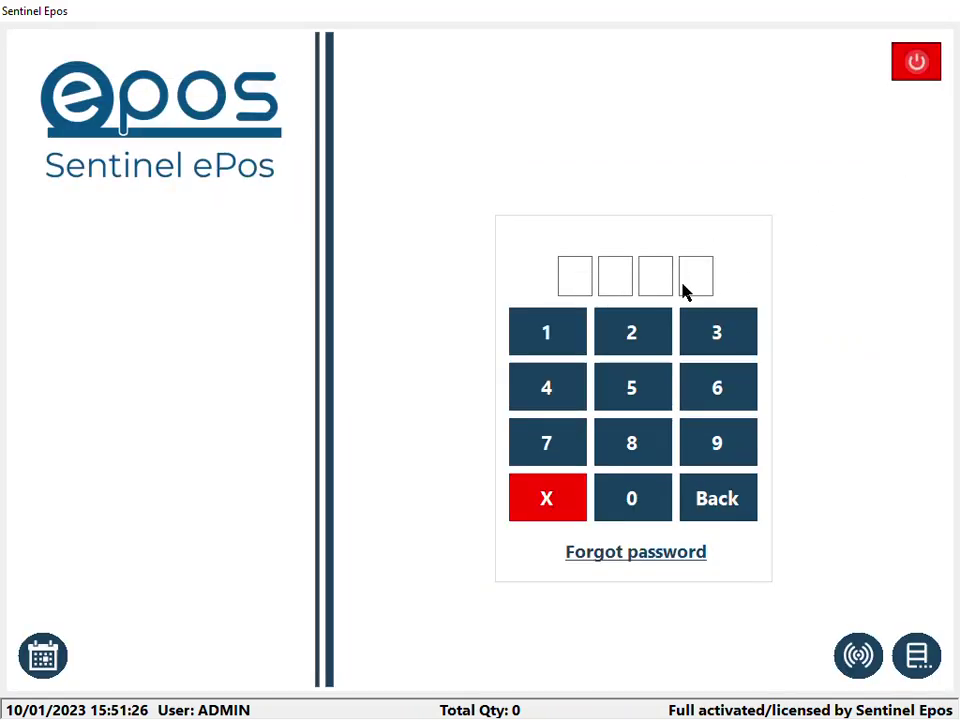
pyautogui.click(646, 513)
pyautogui.click(646, 513)
pyautogui.click(647, 512)
pyautogui.click(647, 512)
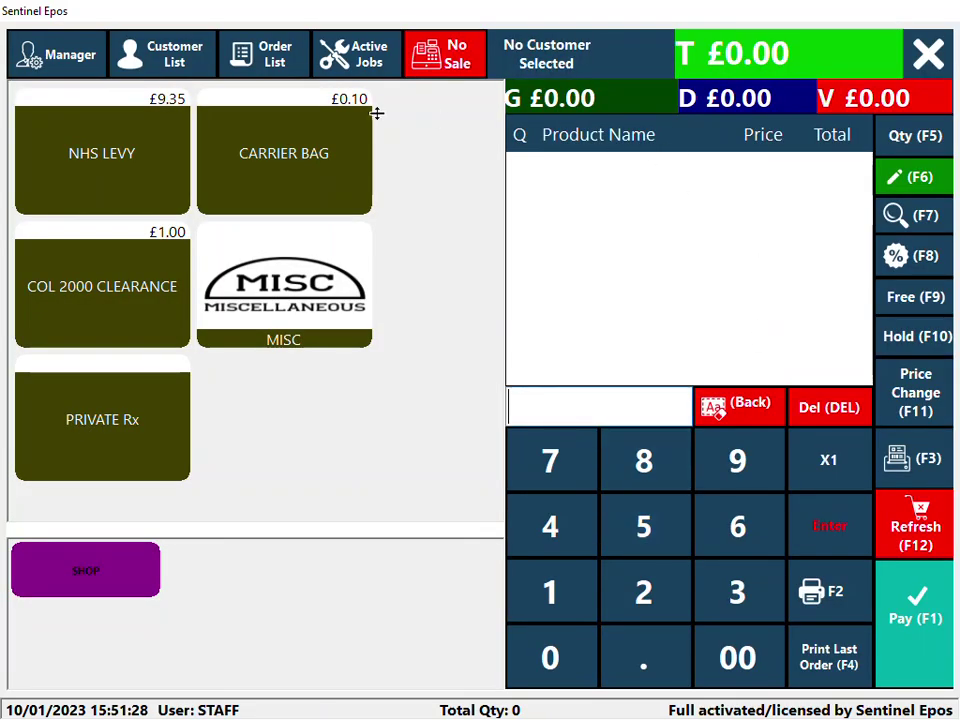
# - Attempt Active Jobs and No Sale as STAFF, entering authorising passwords until No Access appears
pyautogui.click(333, 46)
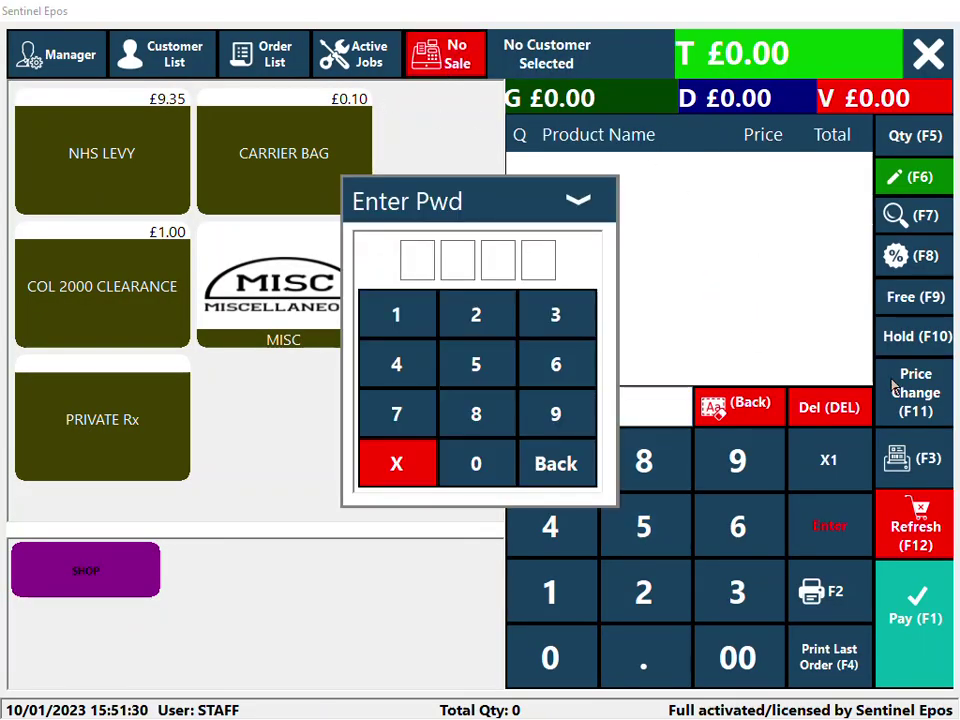
pyautogui.click(410, 298)
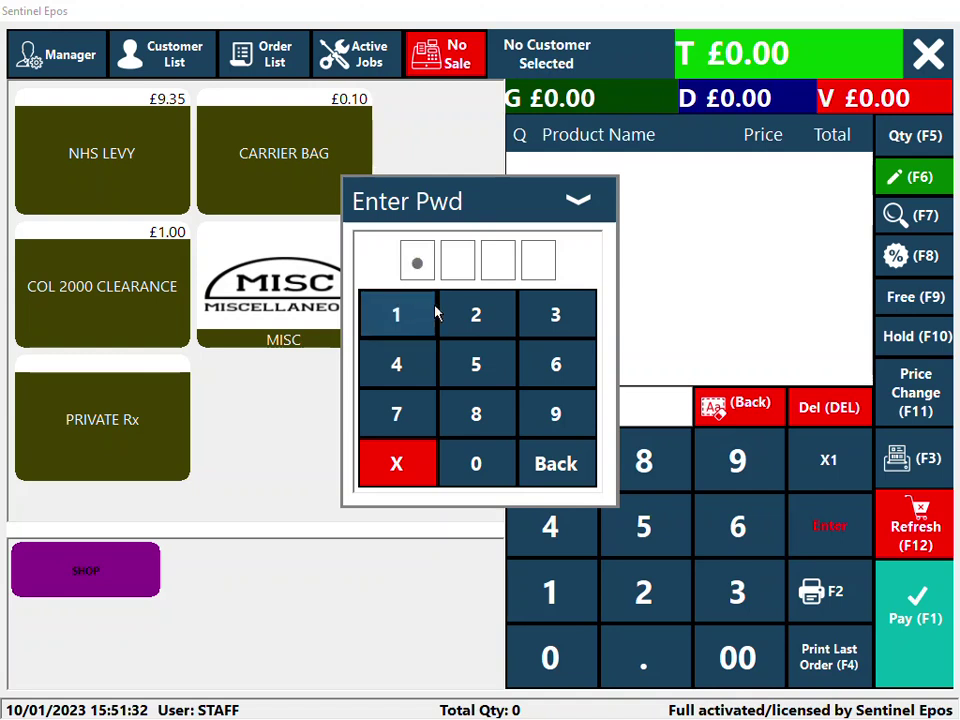
pyautogui.click(476, 314)
pyautogui.click(538, 314)
pyautogui.click(420, 362)
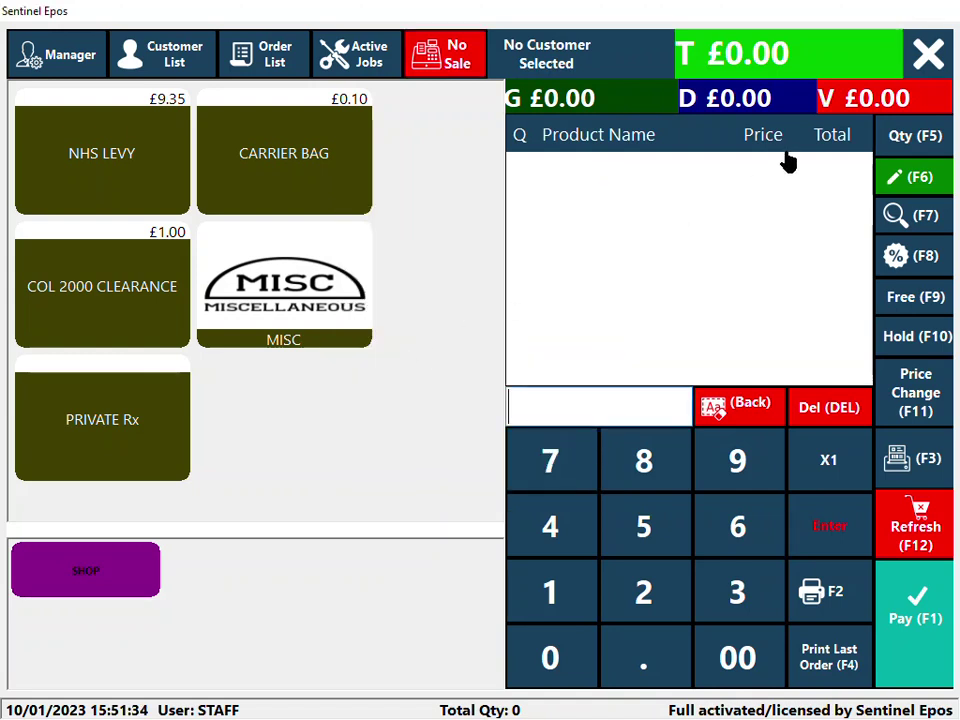
pyautogui.click(458, 70)
pyautogui.click(478, 349)
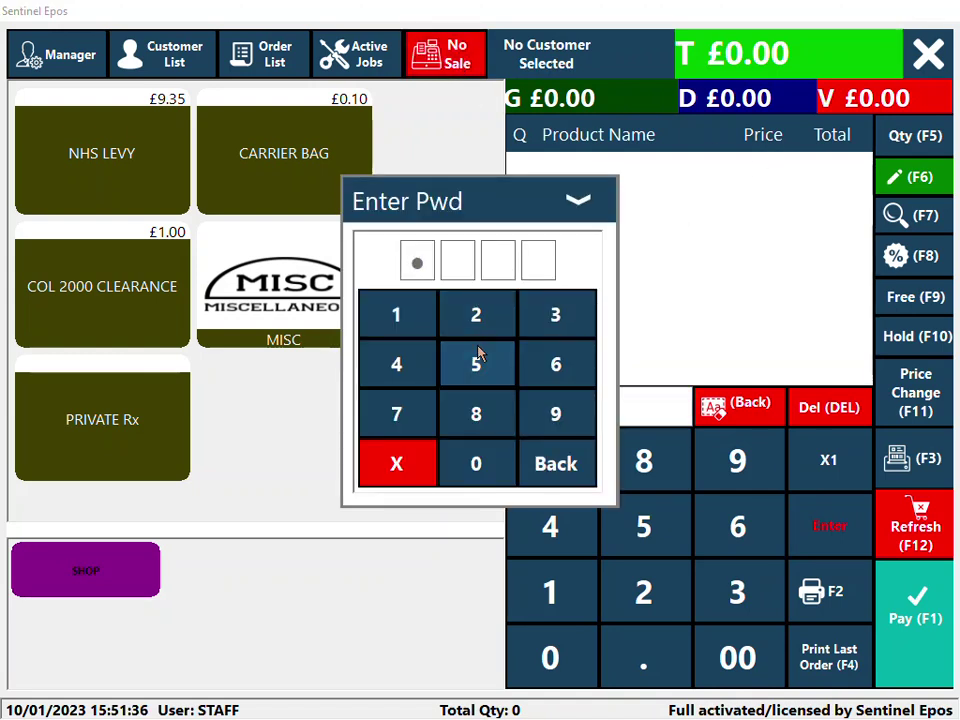
pyautogui.click(478, 349)
pyautogui.click(478, 348)
pyautogui.click(478, 347)
pyautogui.click(512, 446)
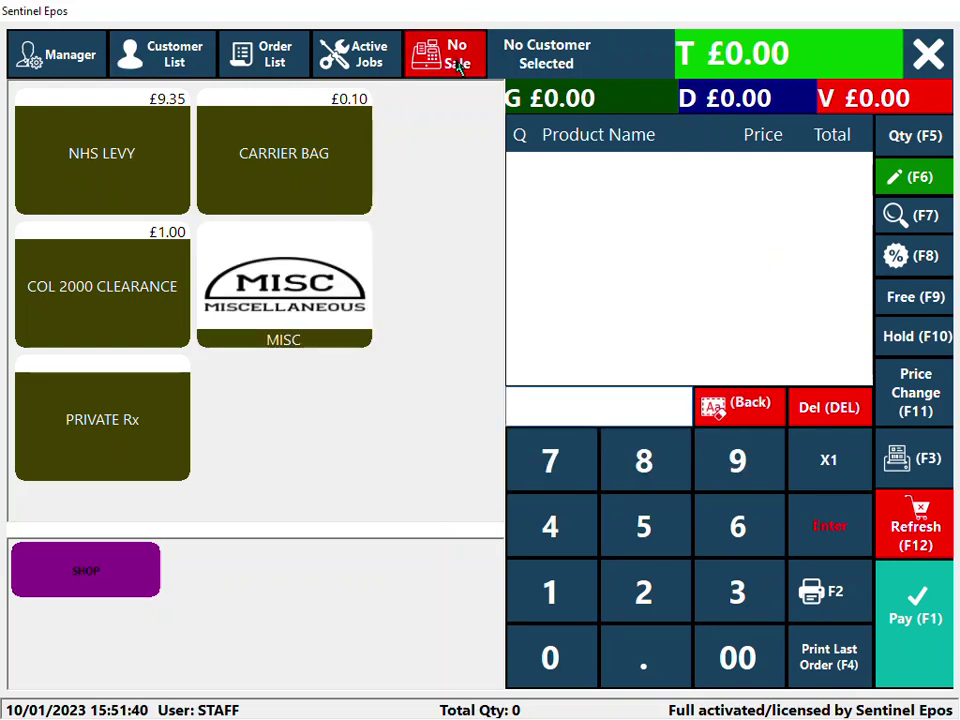
# - Cancel the Manager password prompt, log out, and start entering the ADMIN PIN
pyautogui.click(78, 57)
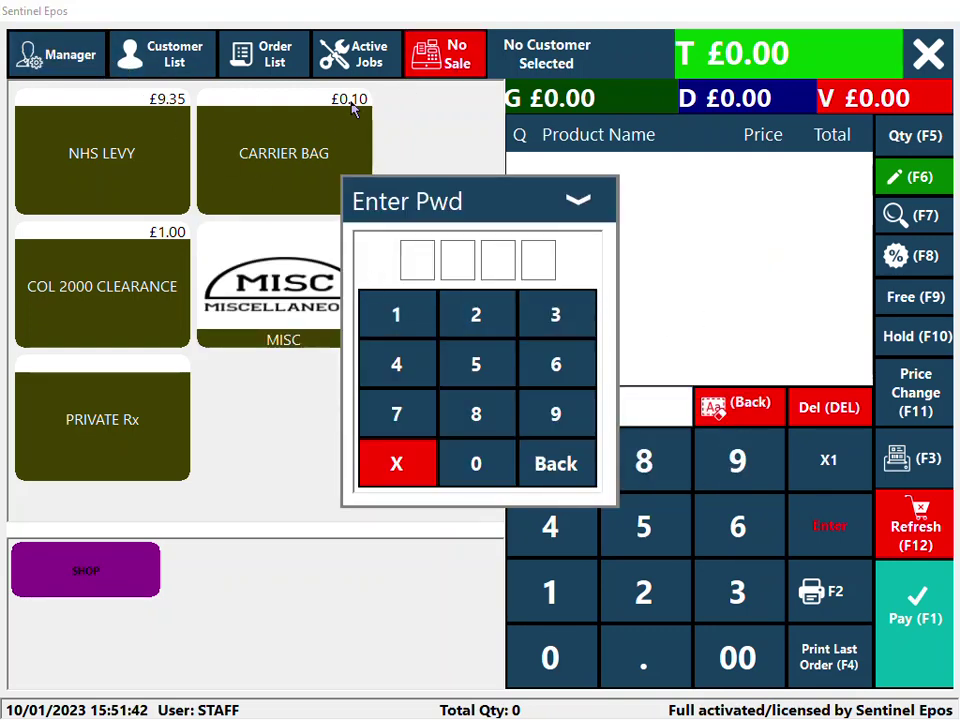
pyautogui.click(576, 199)
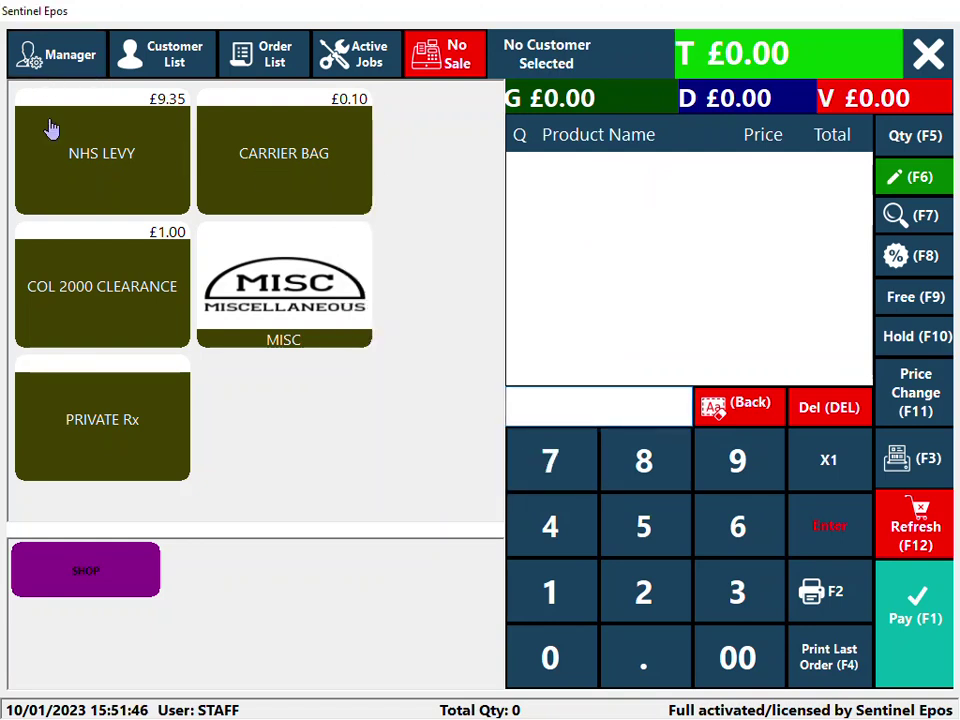
pyautogui.click(928, 52)
pyautogui.click(564, 347)
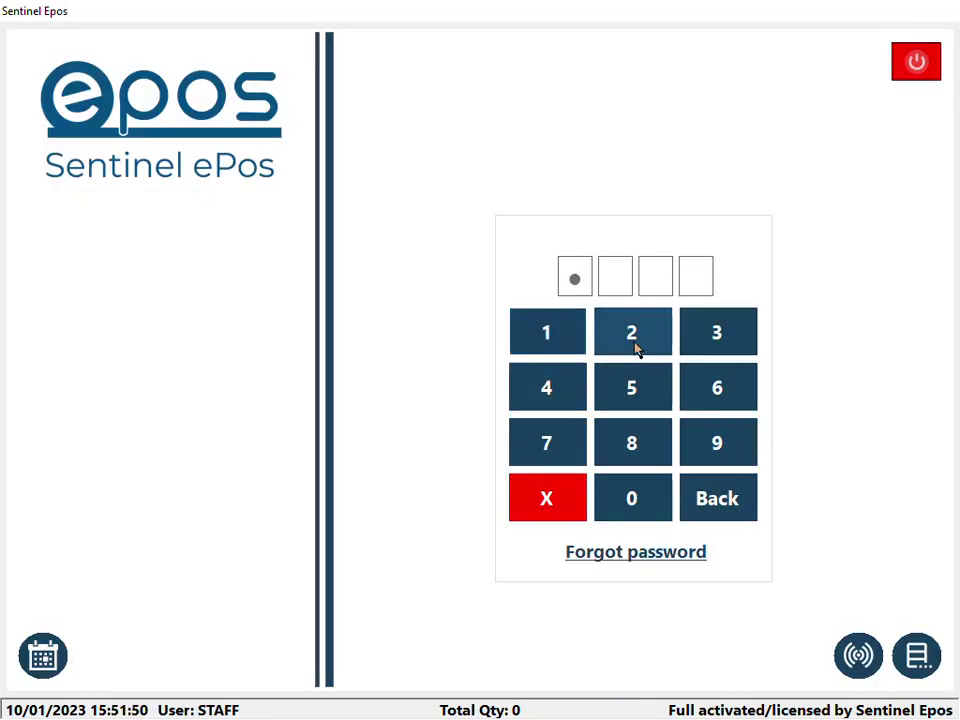
pyautogui.click(636, 345)
pyautogui.click(733, 343)
# - Log in, ring up NHS LEVY plus scanned Pampers, and put the £15.35 order on hold
pyautogui.click(549, 396)
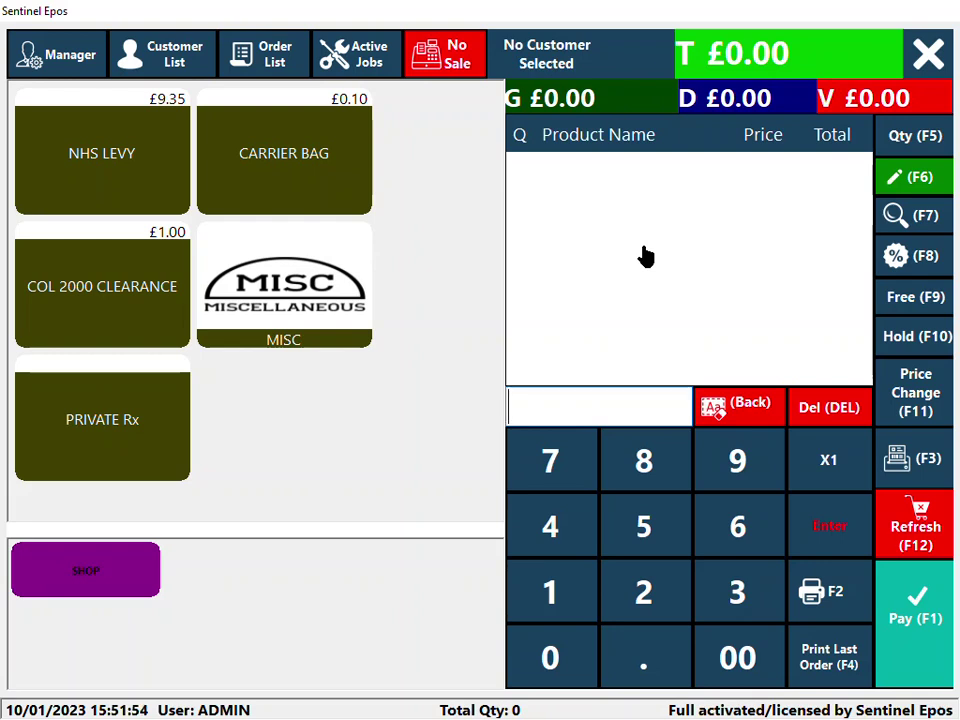
pyautogui.click(105, 154)
pyautogui.write('4015400312994')
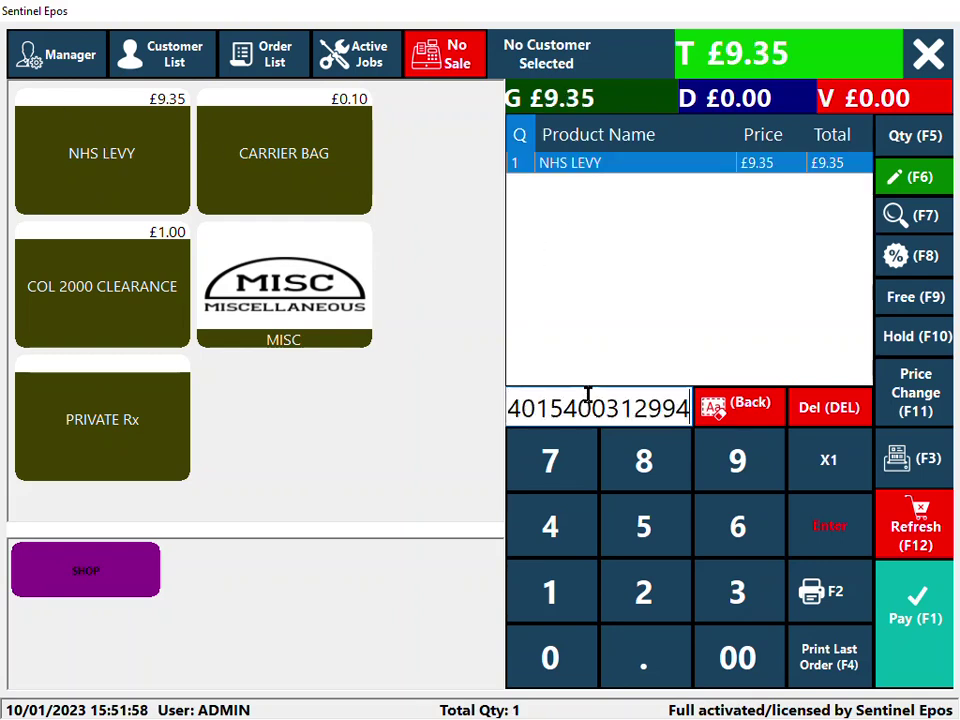
pyautogui.press('Return')
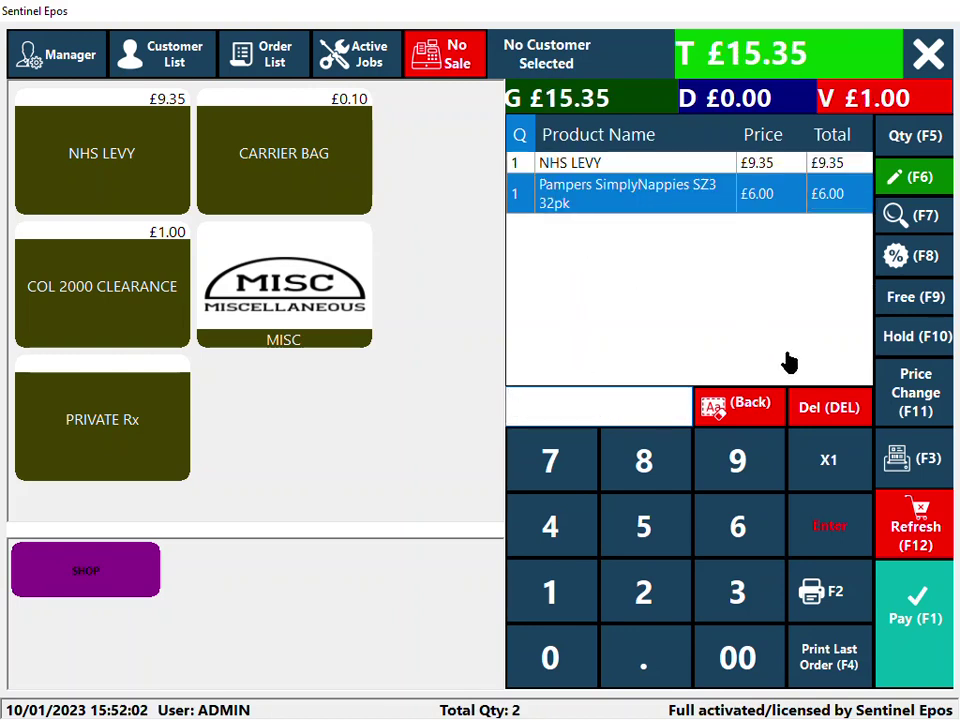
pyautogui.click(903, 346)
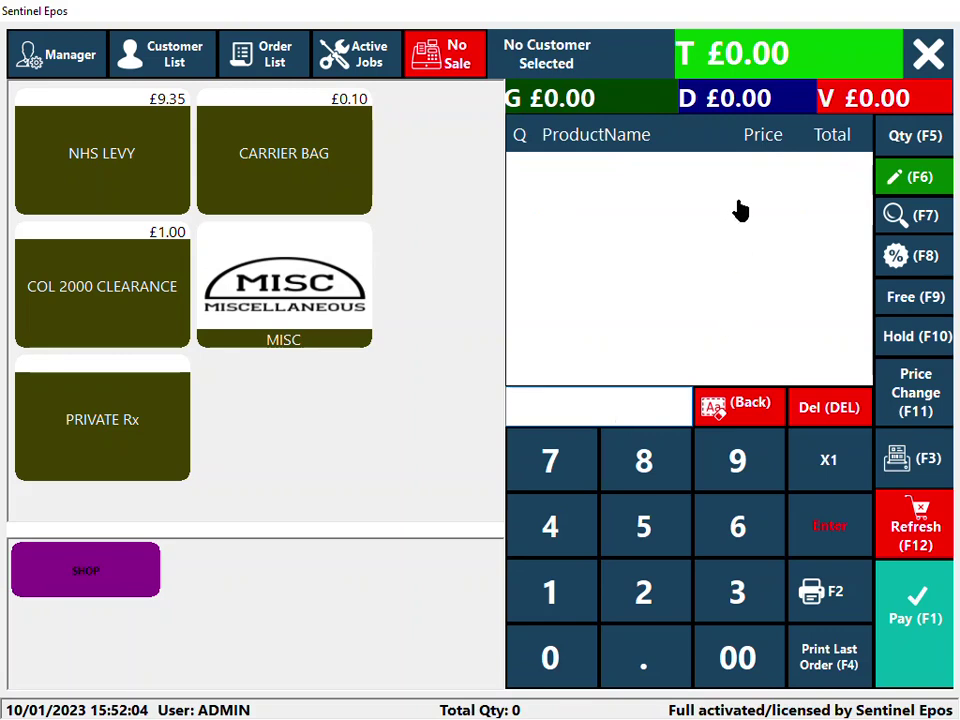
# - Scan another Pampers pack, take the £6.00 in cash, and log back in with the PIN
pyautogui.write('4015400312994')
pyautogui.press('Return')
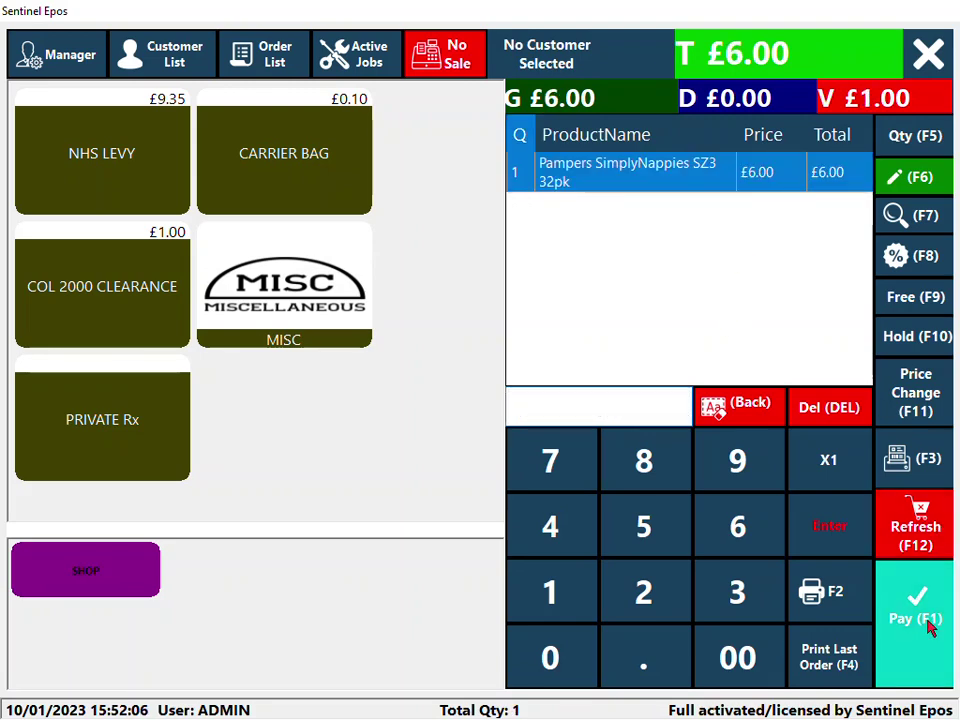
pyautogui.click(925, 620)
pyautogui.click(788, 130)
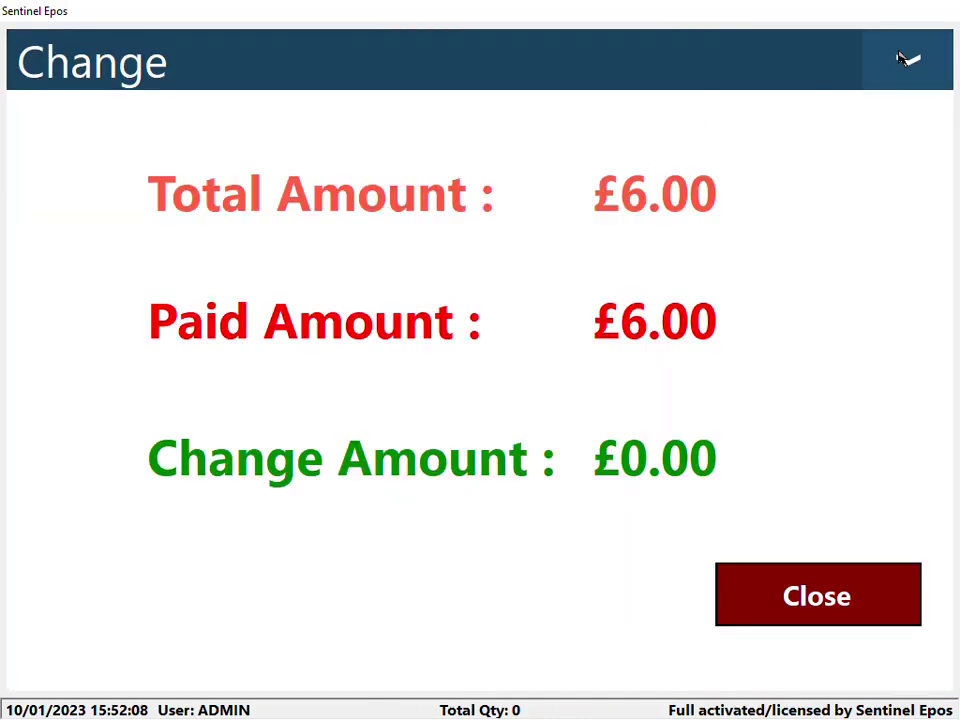
pyautogui.click(912, 62)
pyautogui.click(566, 339)
pyautogui.click(632, 332)
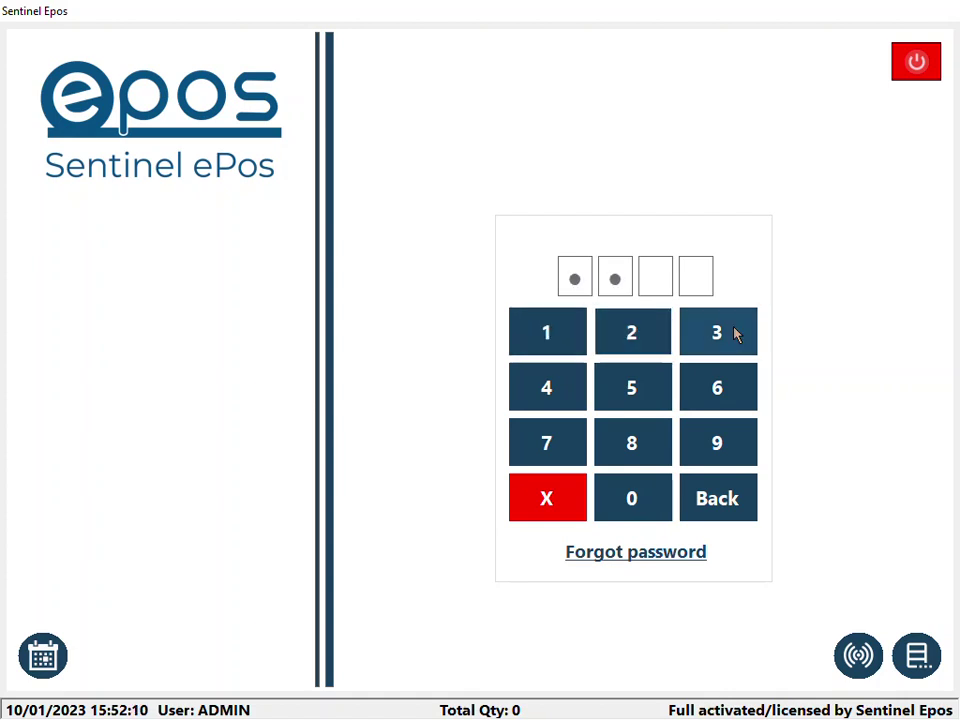
pyautogui.click(735, 332)
pyautogui.click(549, 396)
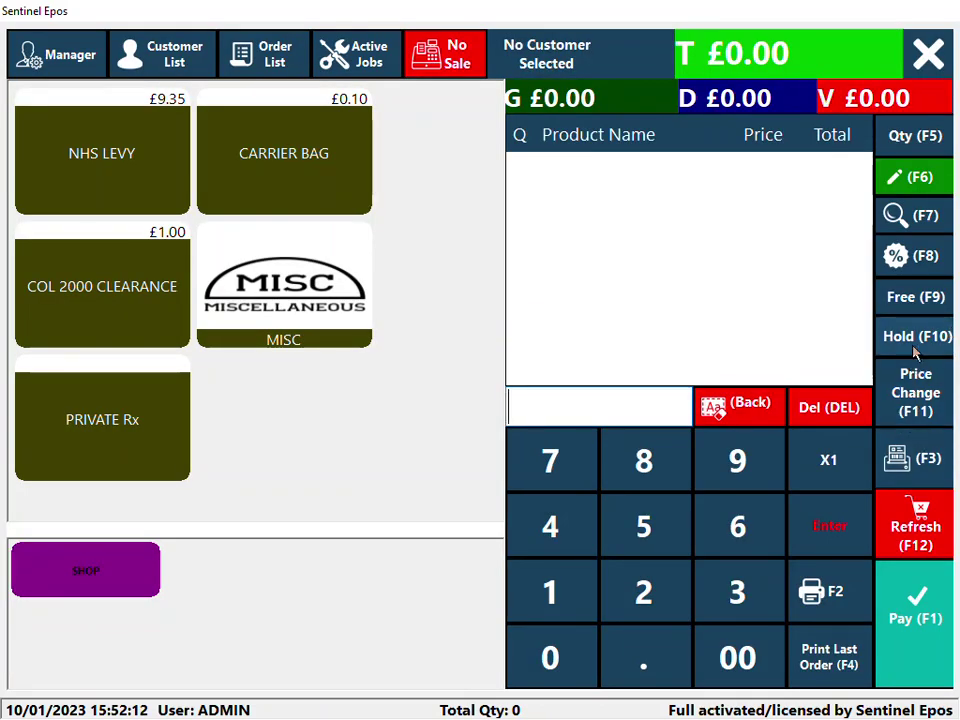
# - Recall the held NHS LEVY and Pampers order and pay its £15.35 in cash after cancelling the timeout
pyautogui.click(889, 345)
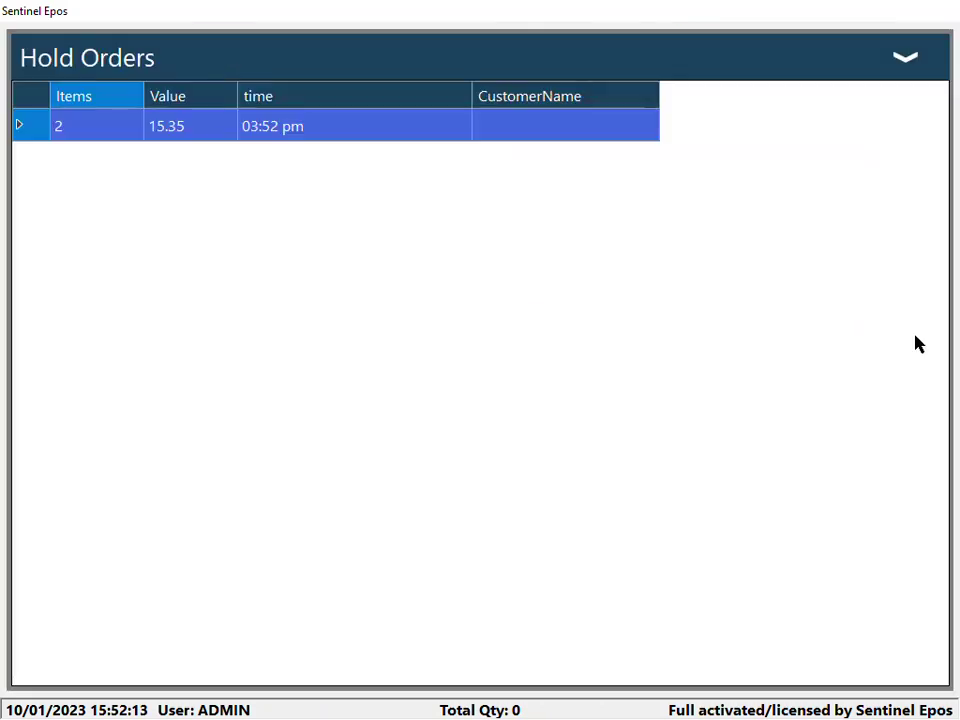
pyautogui.doubleClick(310, 135)
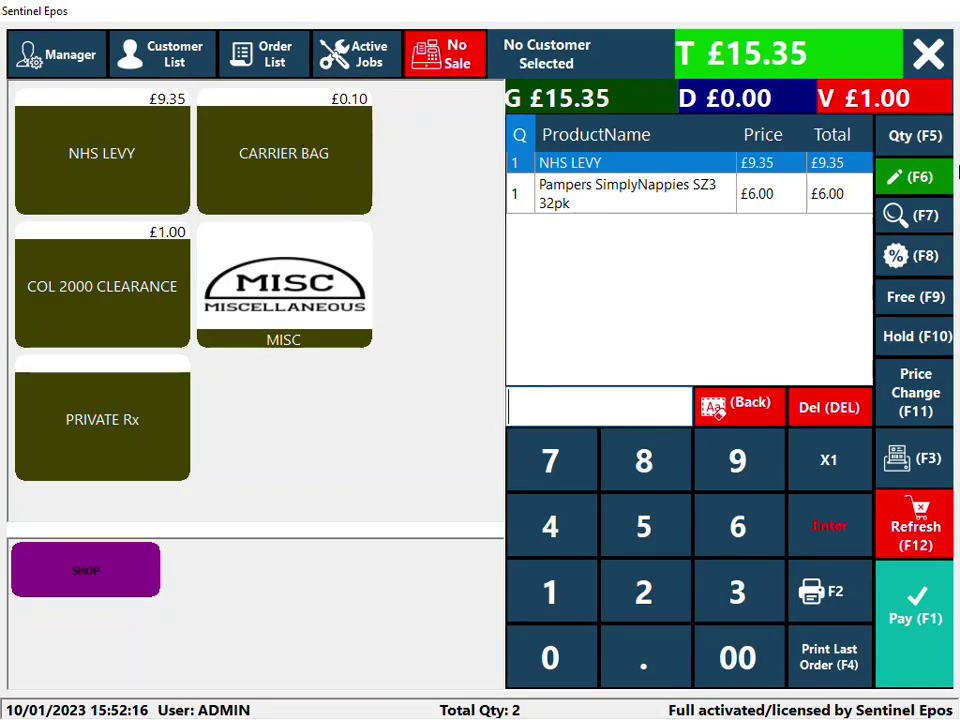
pyautogui.click(917, 617)
pyautogui.click(786, 140)
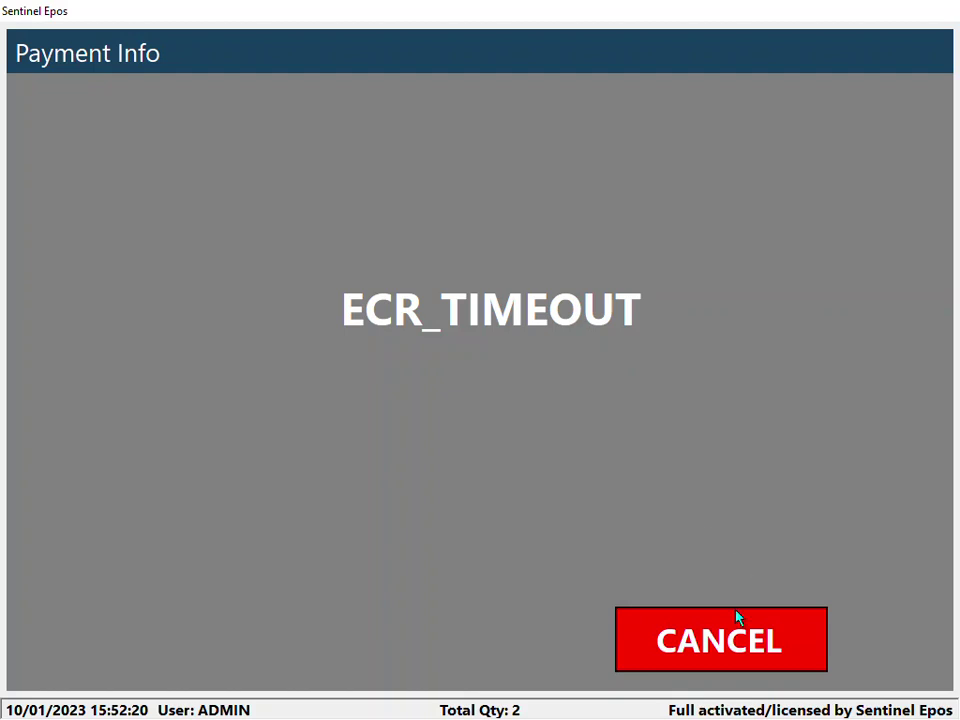
pyautogui.click(744, 658)
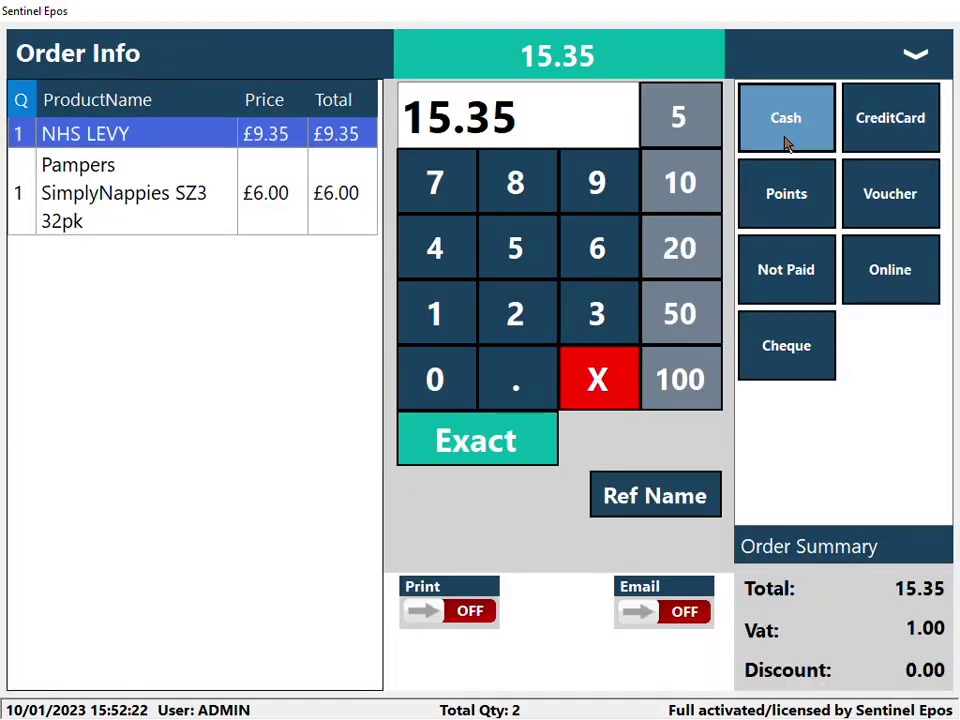
pyautogui.click(786, 142)
pyautogui.click(770, 601)
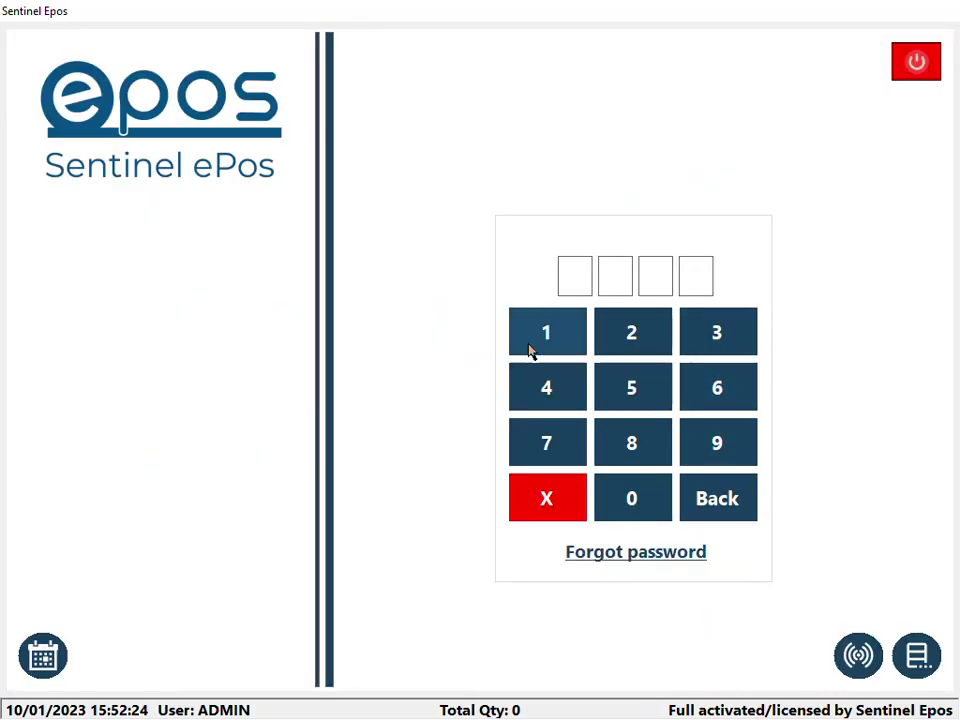
# - Log back in to the empty till with the PIN
pyautogui.click(530, 348)
pyautogui.click(632, 346)
pyautogui.click(718, 340)
pyautogui.click(555, 396)
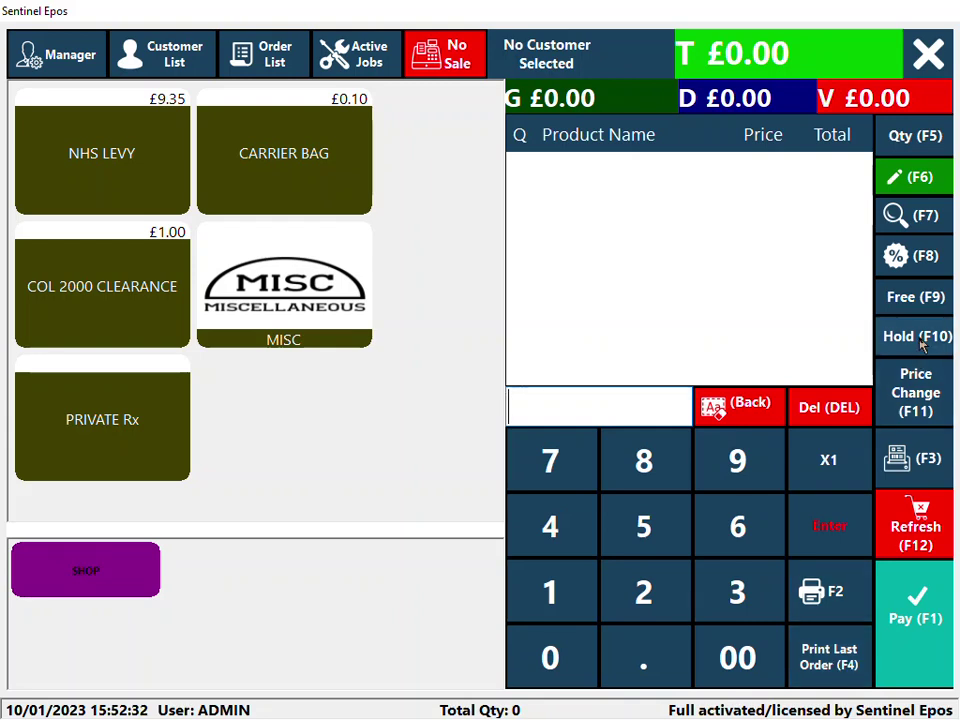
pyautogui.click(68, 112)
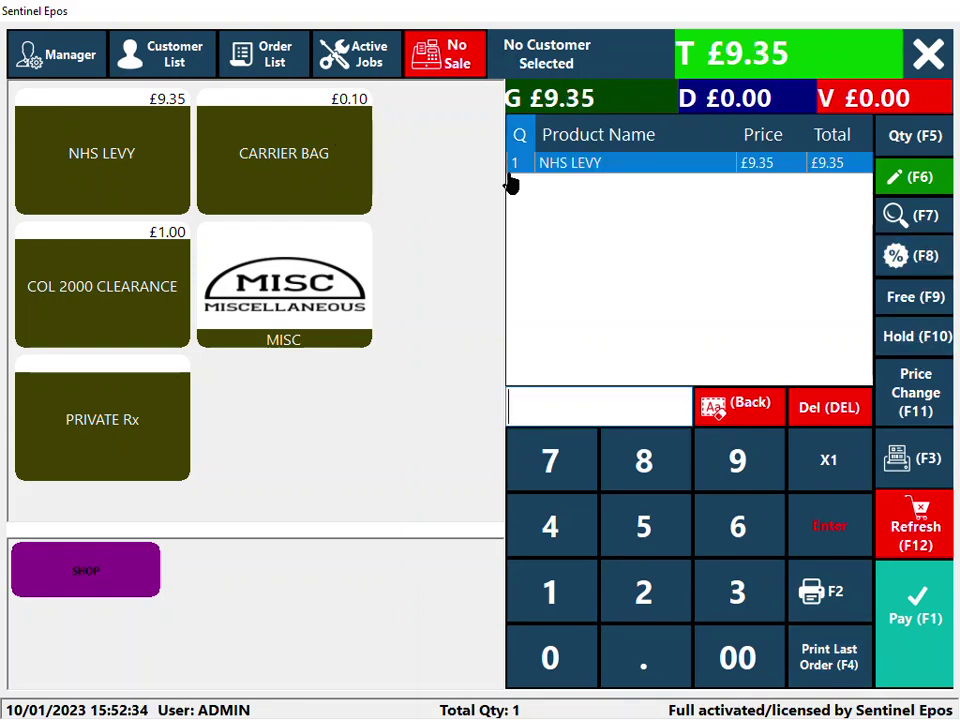
pyautogui.press('F8')
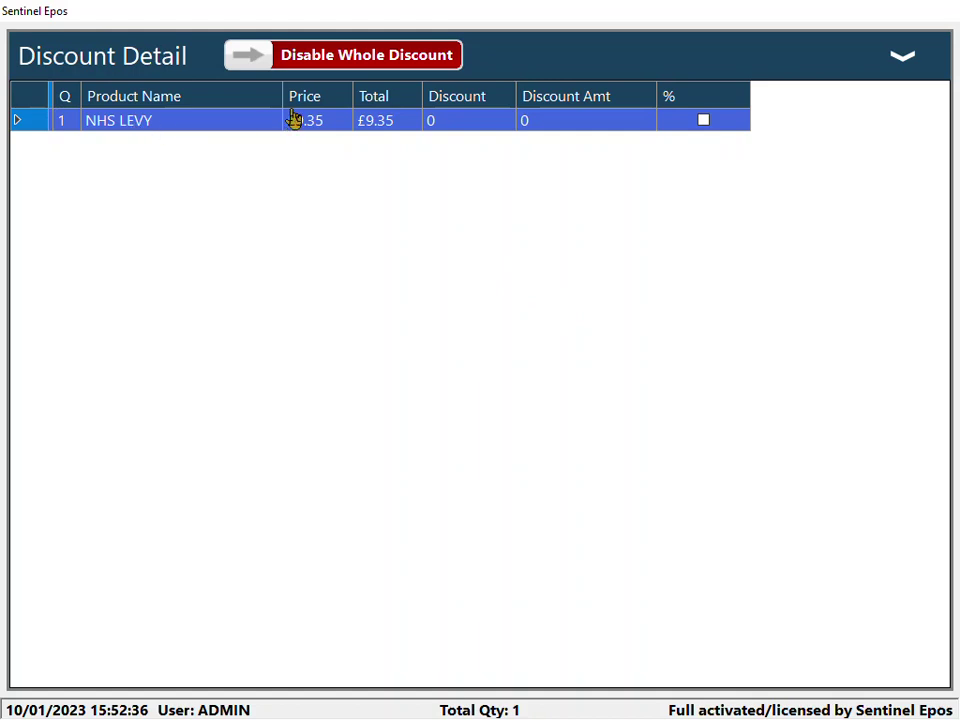
pyautogui.click(386, 57)
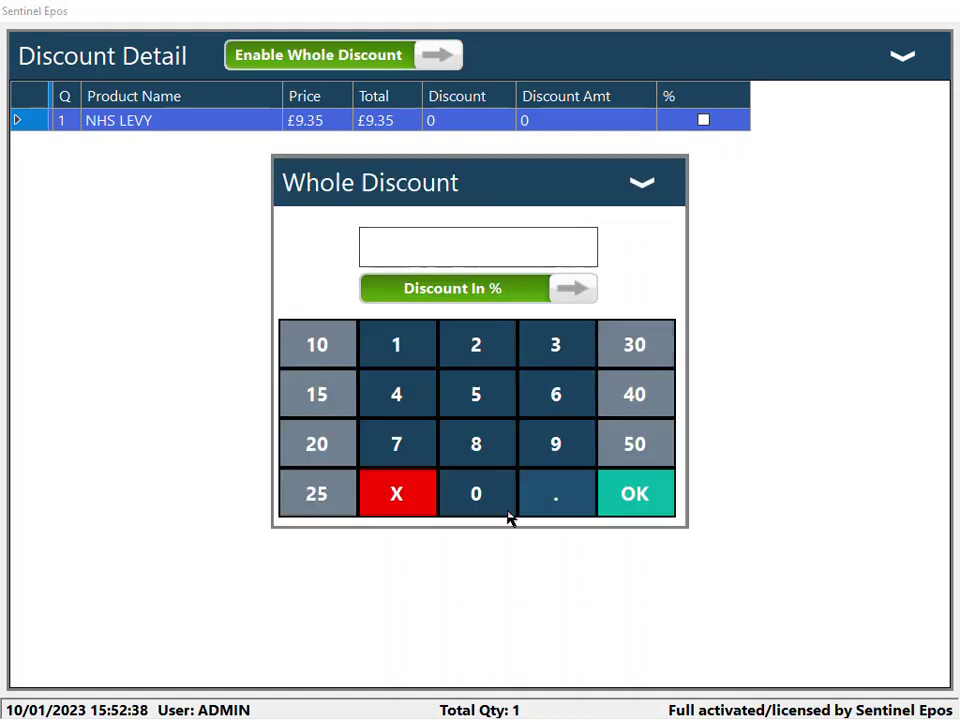
pyautogui.click(660, 192)
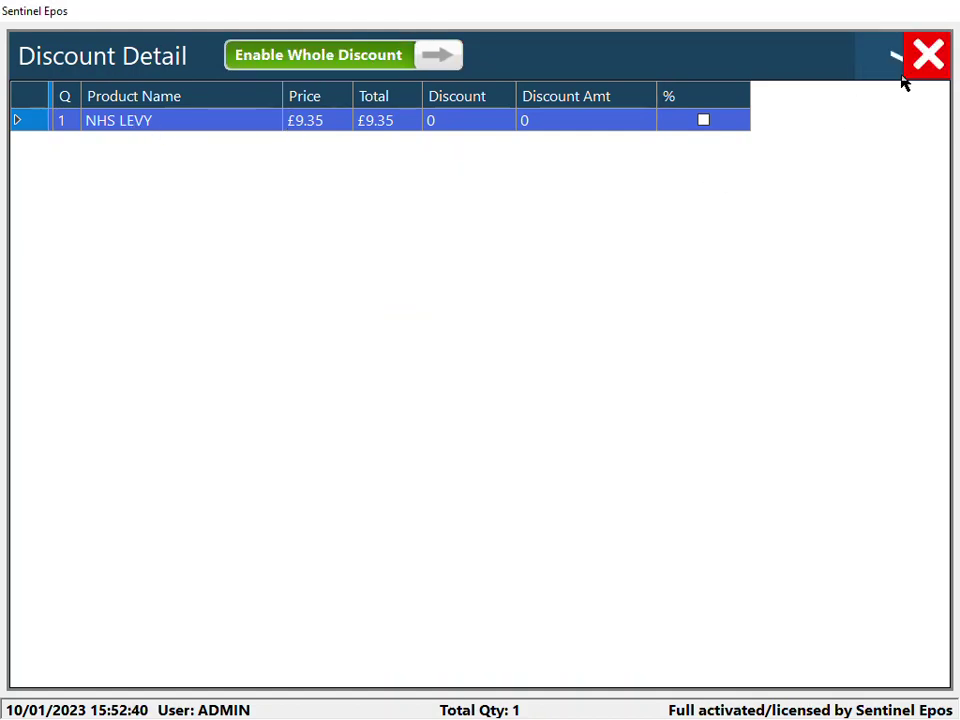
pyautogui.click(905, 68)
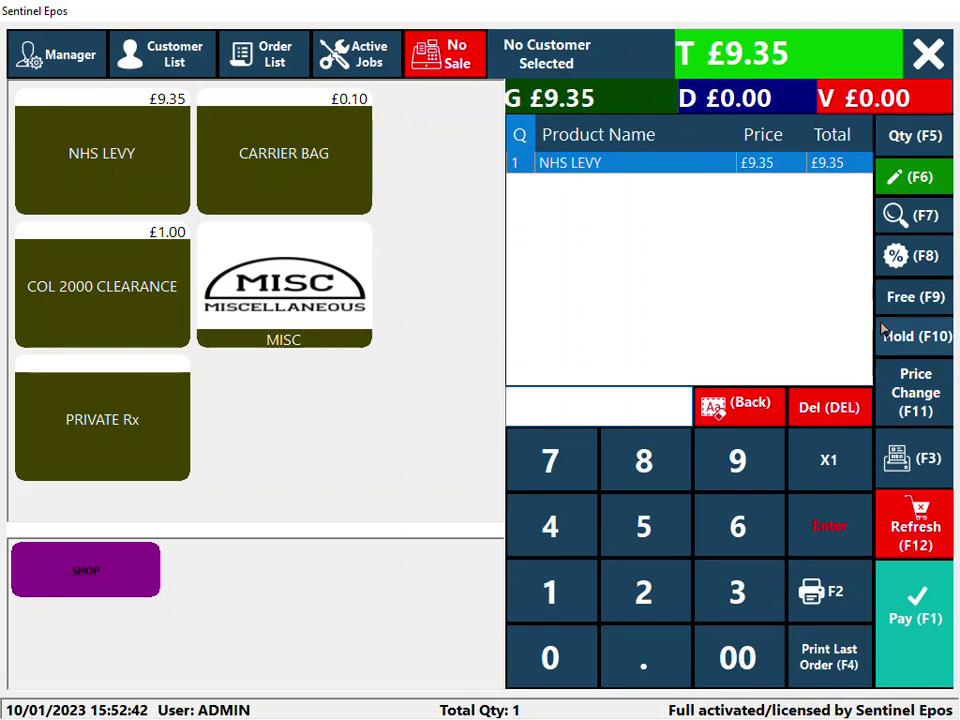
pyautogui.click(886, 177)
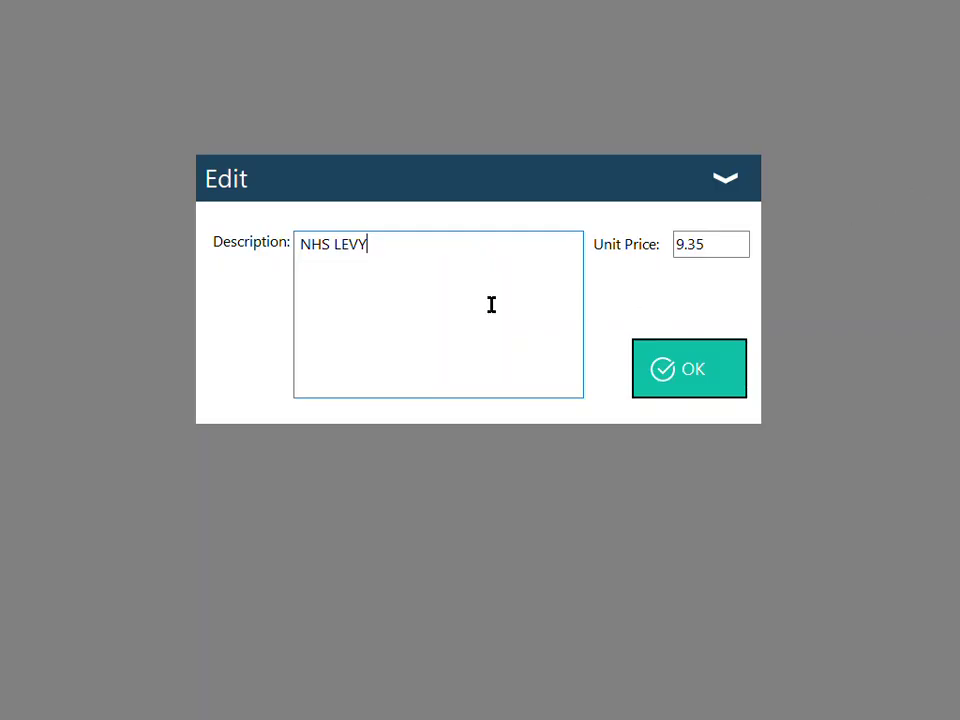
pyautogui.click(690, 373)
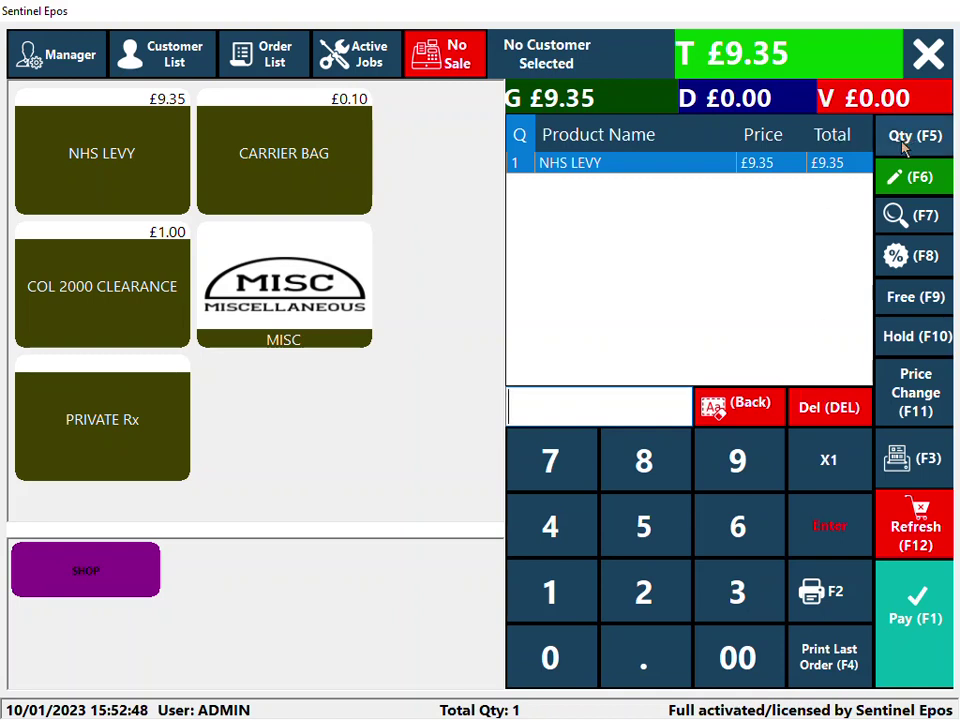
pyautogui.click(822, 400)
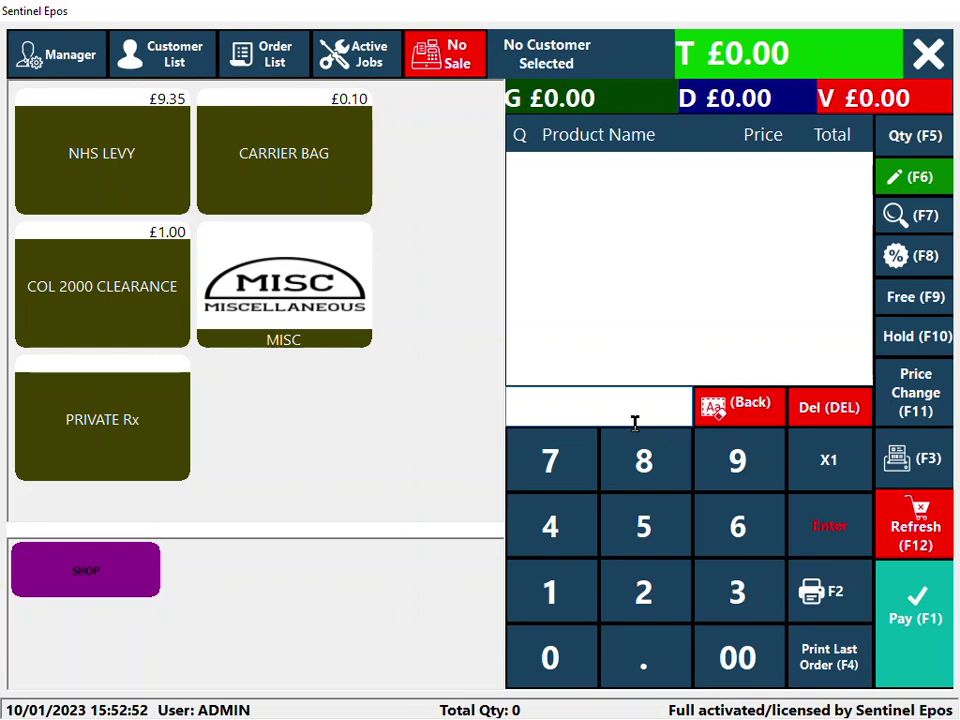
pyautogui.write('4015400312994')
# - Submit the Pampers barcode, then go to the Offers list in Product Details to add an offer
pyautogui.press('Return')
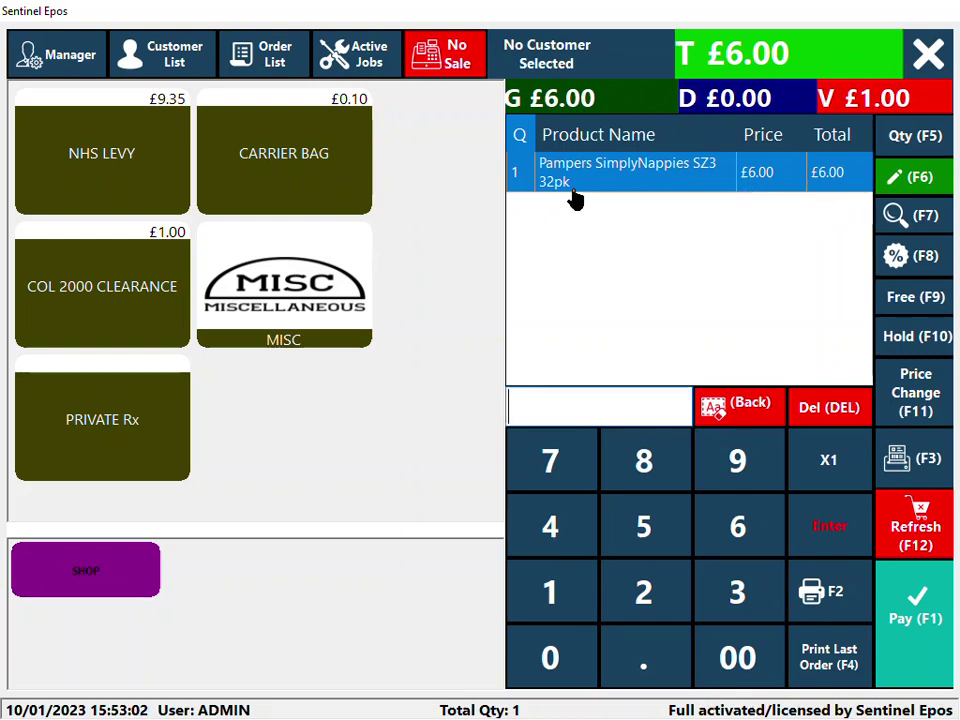
pyautogui.click(66, 62)
pyautogui.click(71, 180)
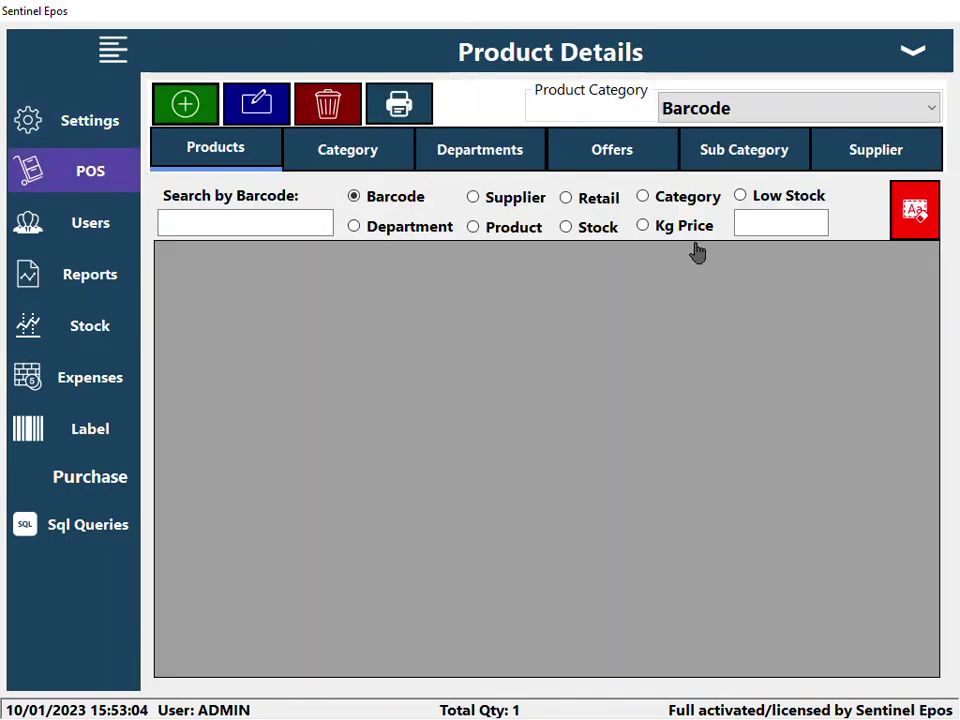
pyautogui.click(621, 168)
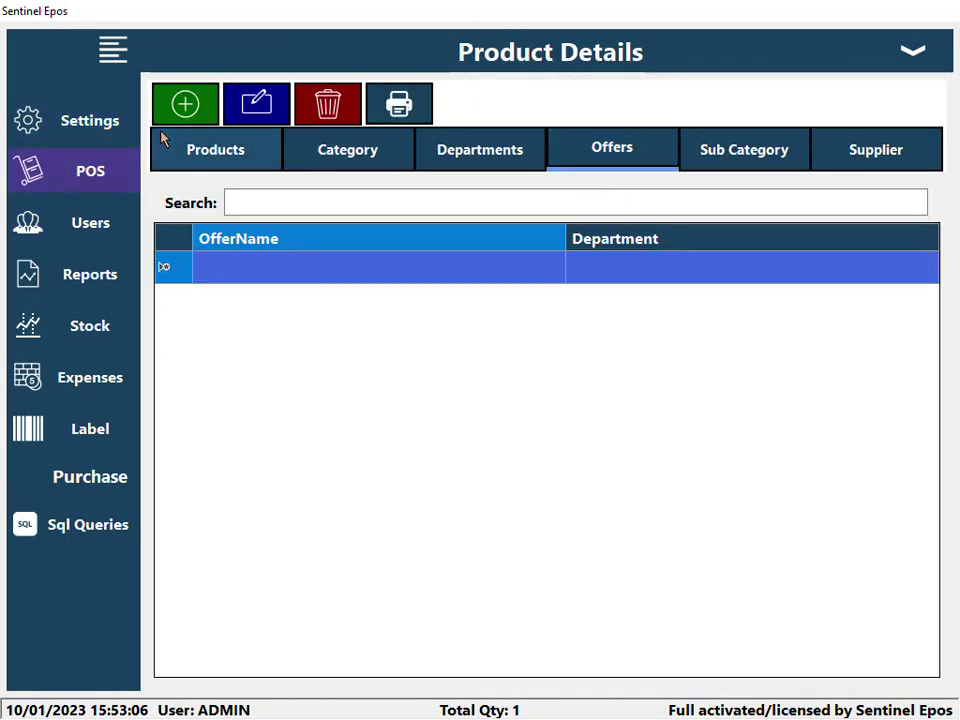
pyautogui.click(185, 103)
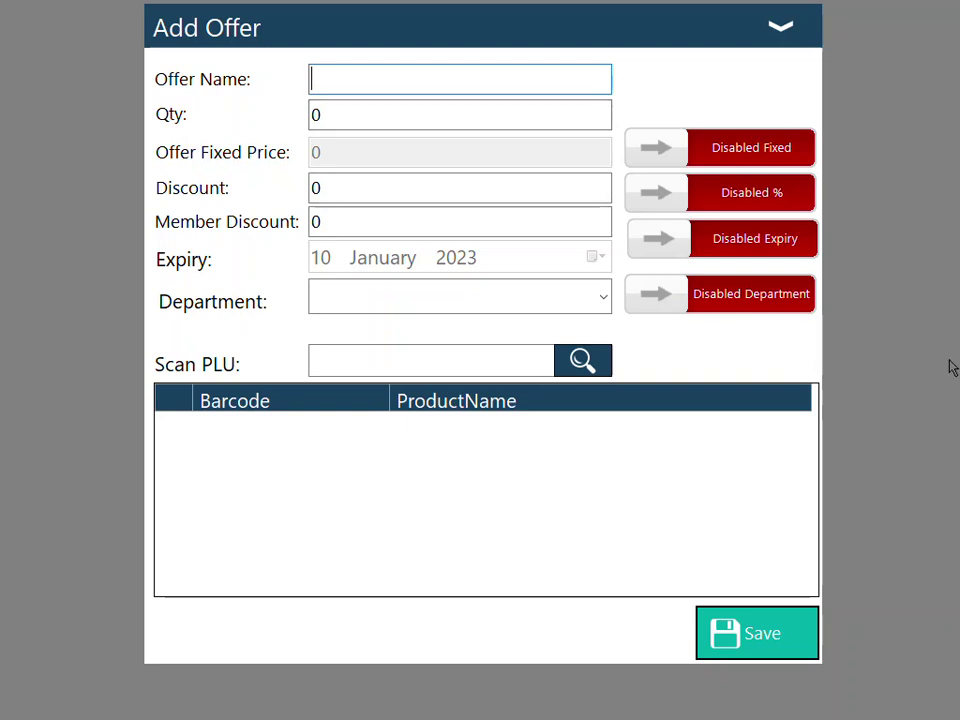
# - Create and save PAMPERS OFFER: quantity 3, discount 3, for Pampers SimplyNappies SZ3 32pk
pyautogui.write('PAMPERS ')
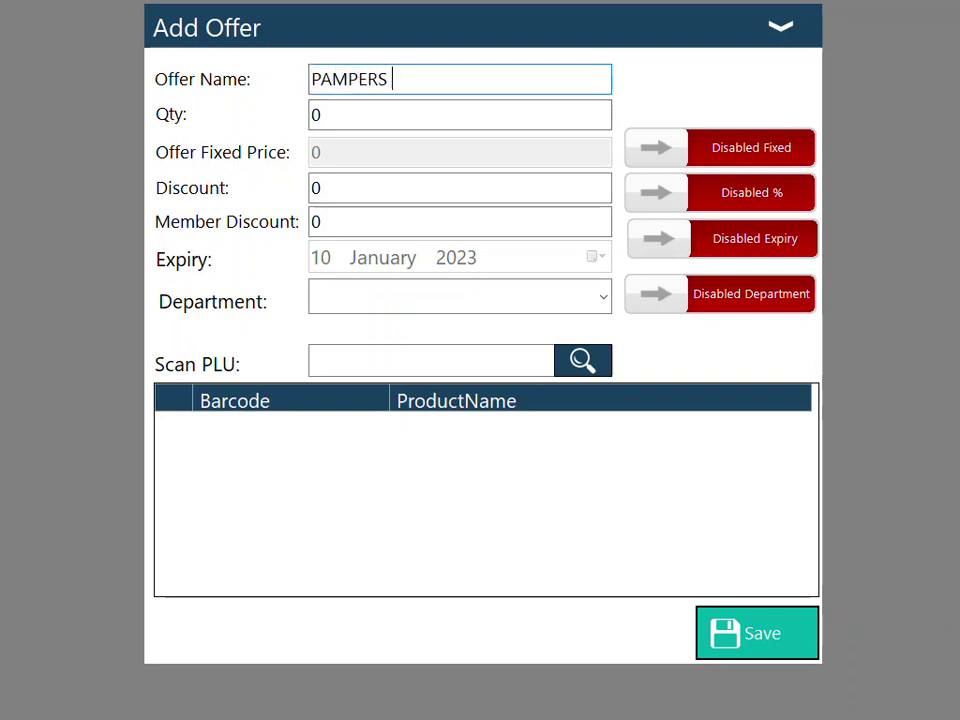
pyautogui.write('OFFER')
pyautogui.press('Tab')
pyautogui.write('3')
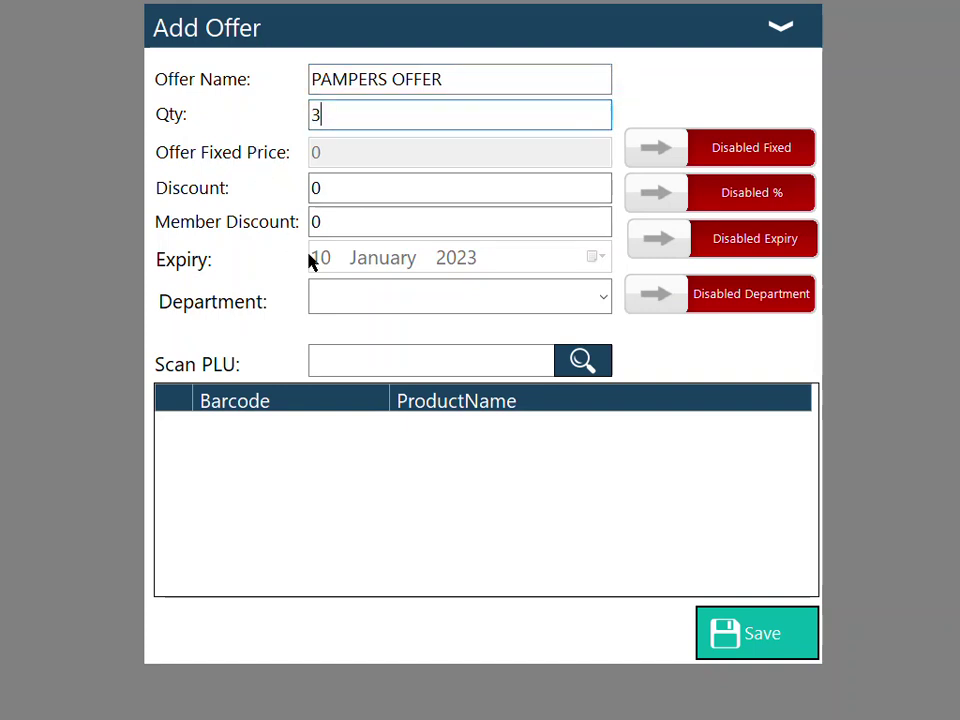
pyautogui.click(334, 197)
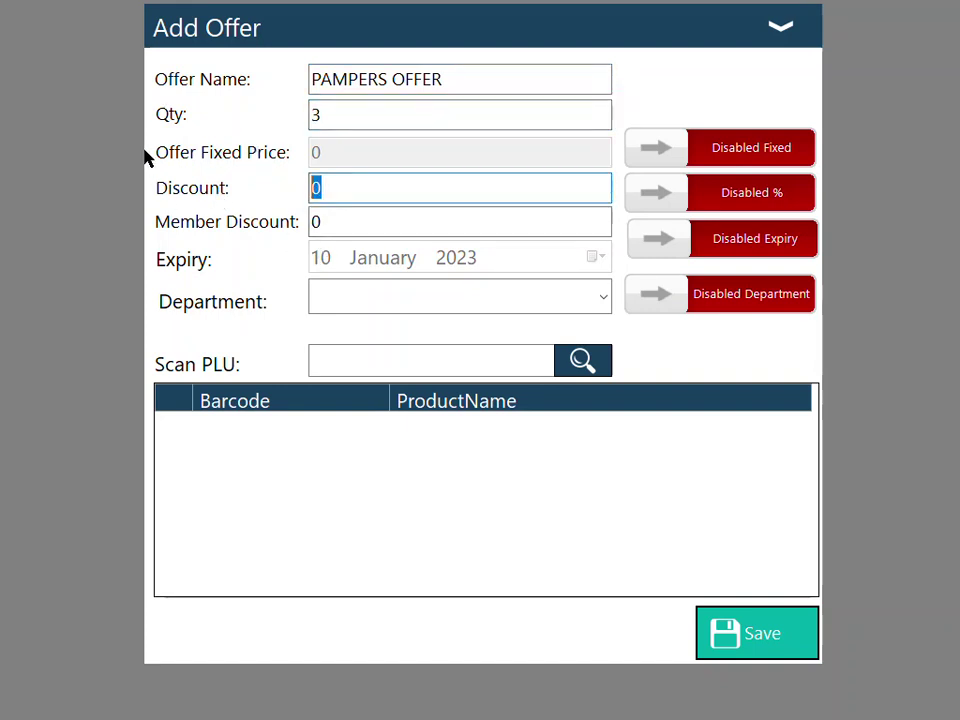
pyautogui.write('3.')
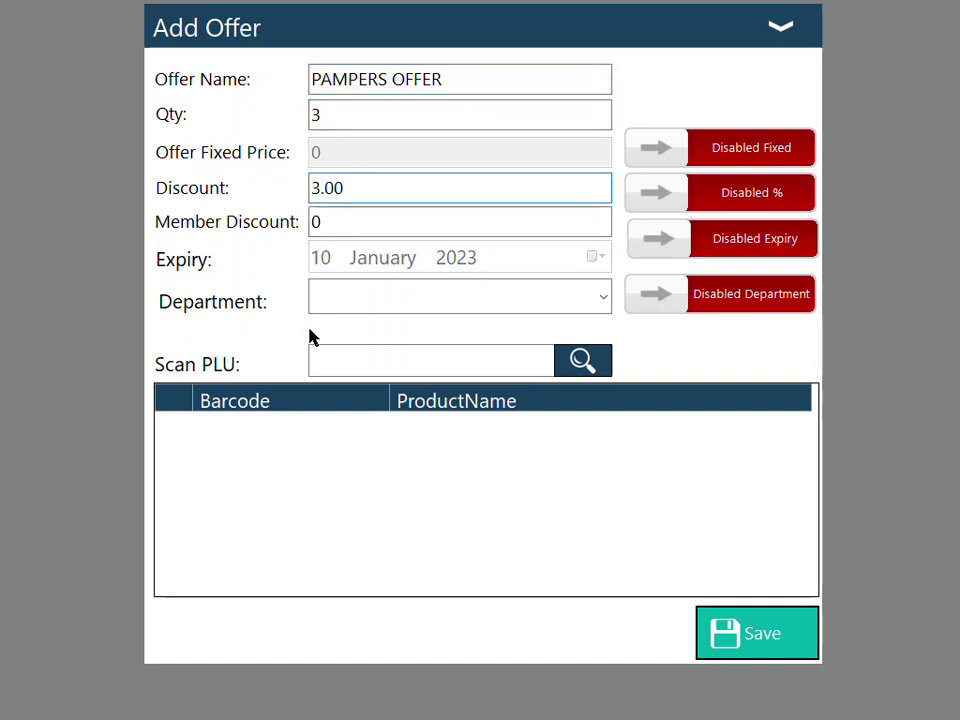
pyautogui.click(412, 364)
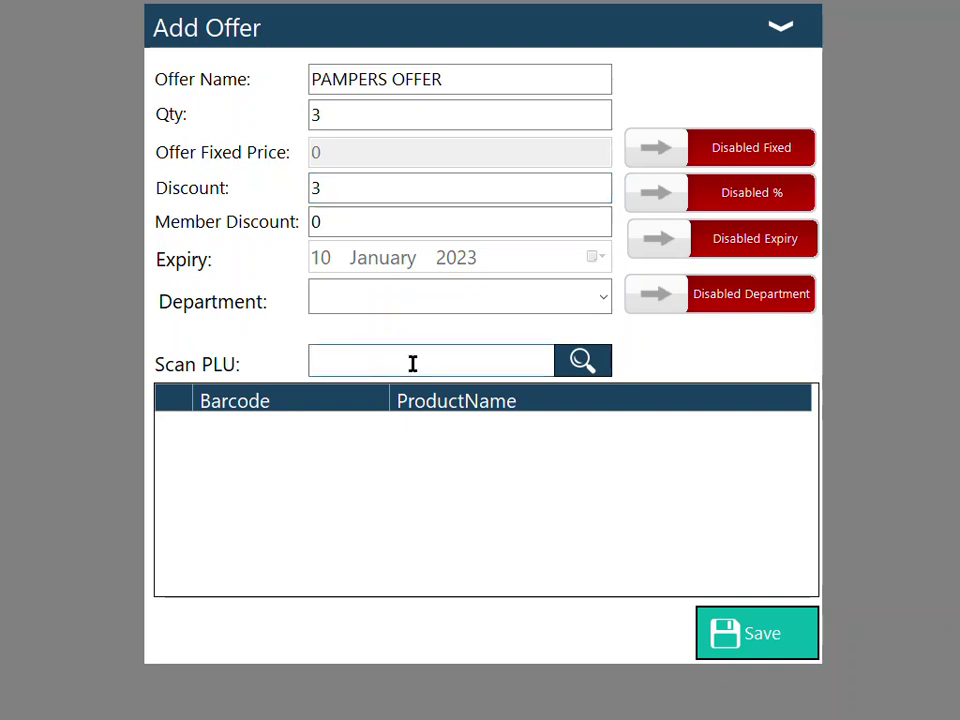
pyautogui.write('4015400312994')
pyautogui.press('Return')
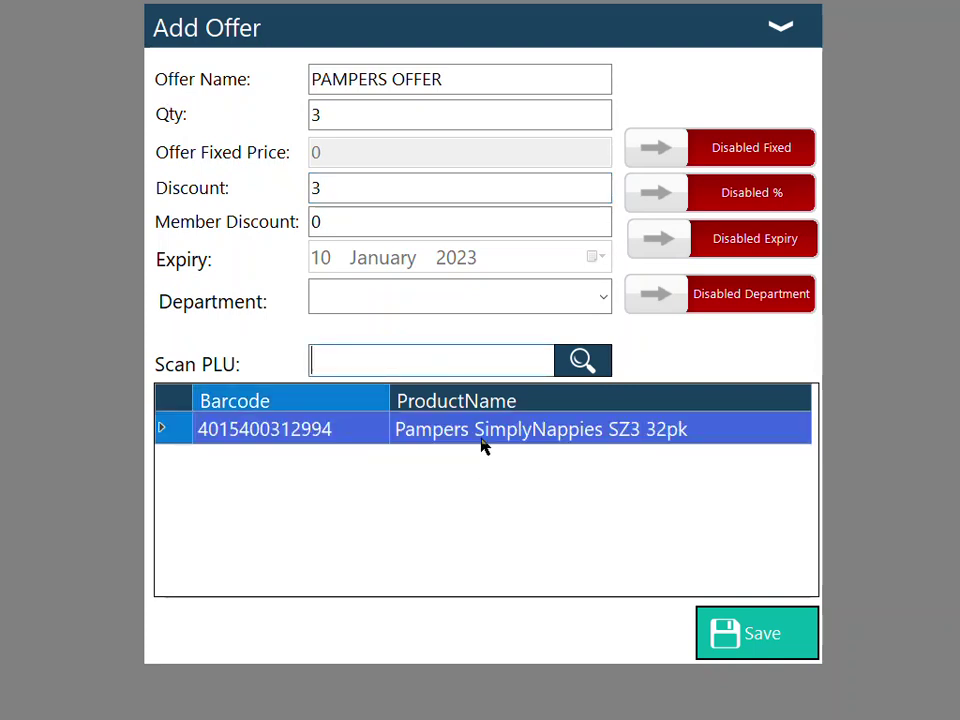
pyautogui.click(782, 634)
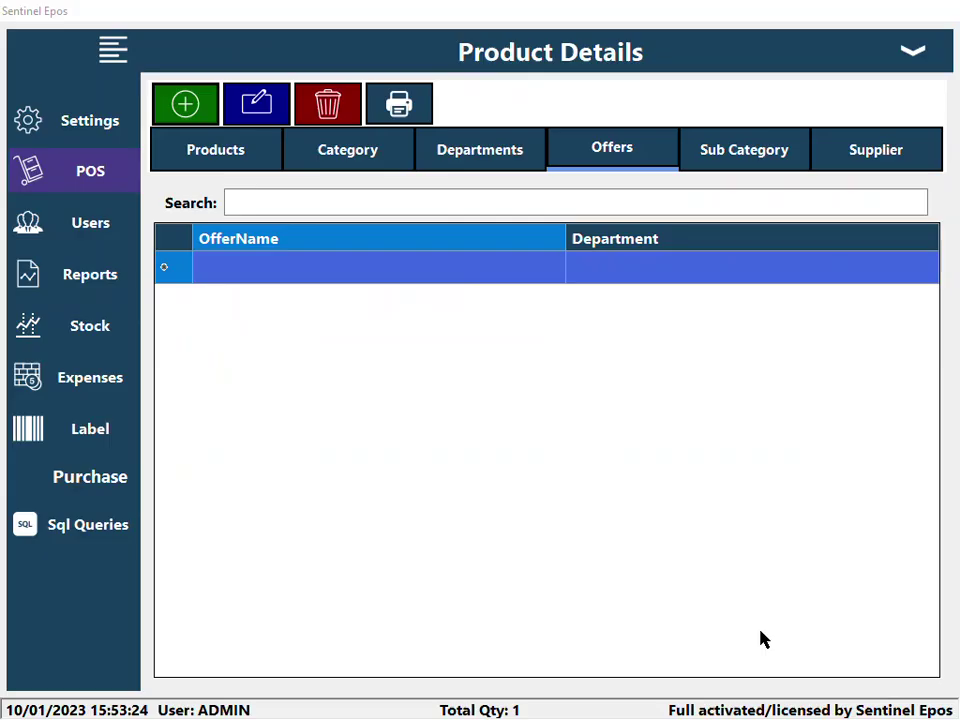
# - Clear the sale and scan three Pampers SimplyNappies packs so the offer takes £3.00 off
pyautogui.click(926, 60)
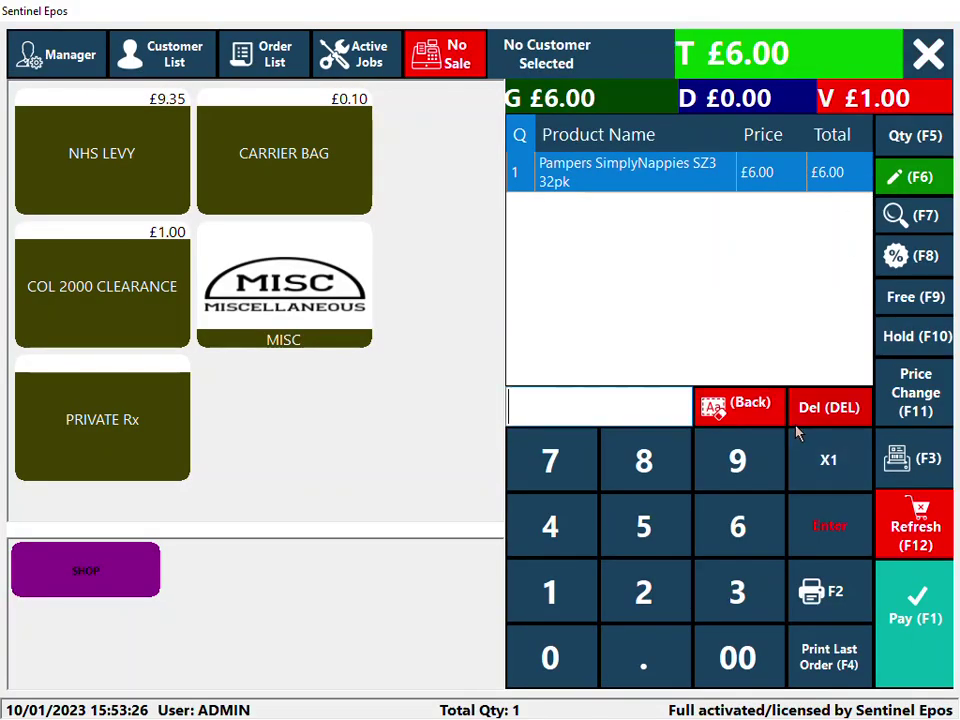
pyautogui.click(920, 538)
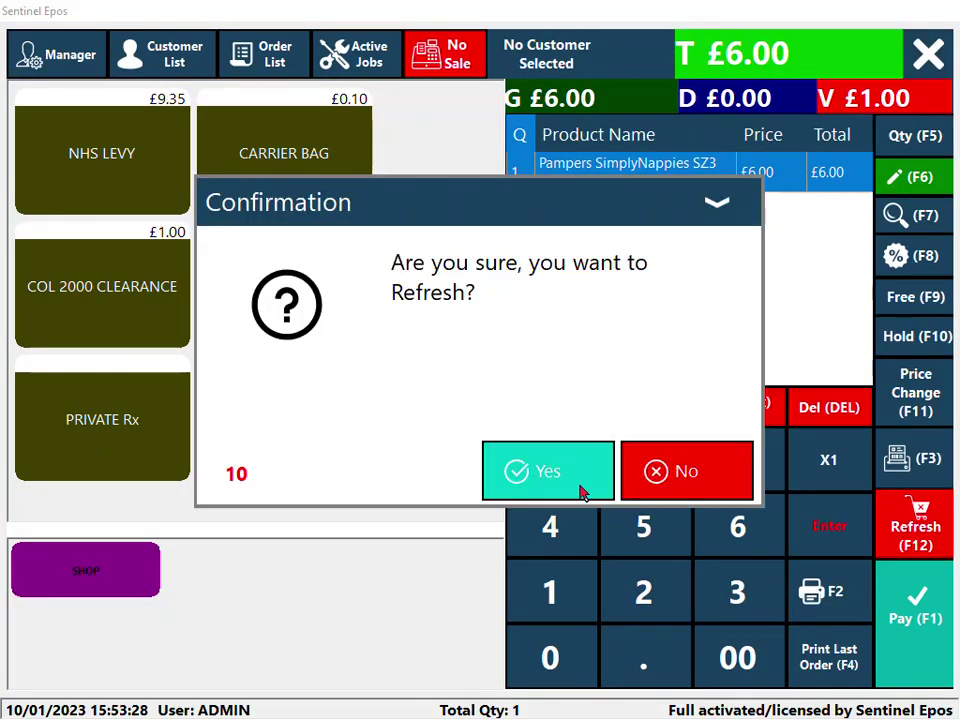
pyautogui.click(583, 485)
pyautogui.write('4015400312994')
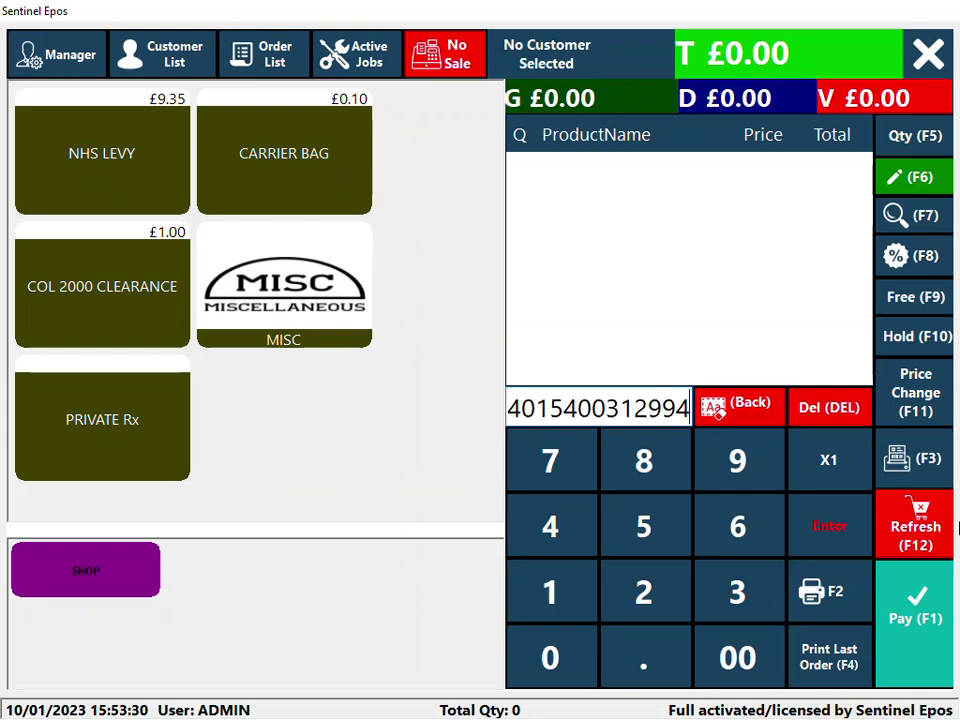
pyautogui.press('Return')
pyautogui.write('4015400312994')
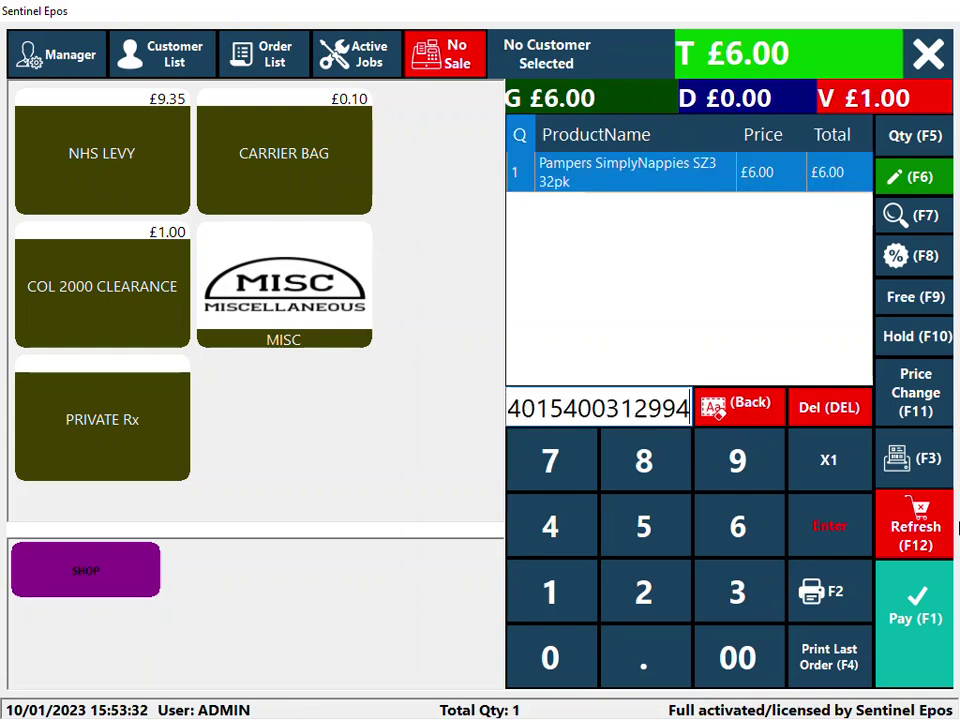
pyautogui.press('Return')
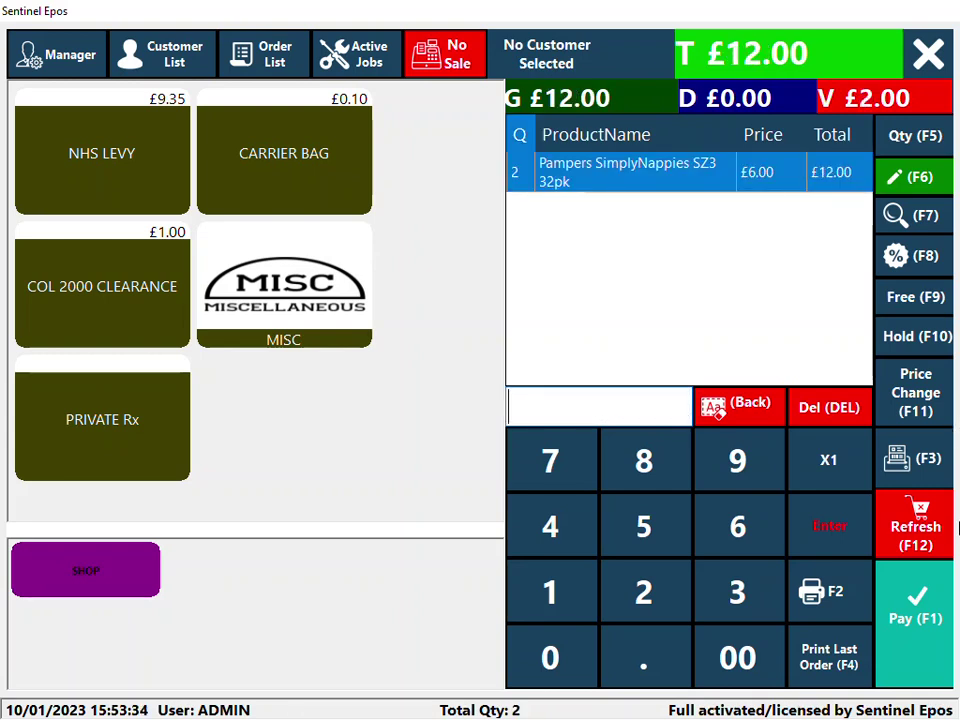
pyautogui.write('4015400312994')
pyautogui.press('Return')
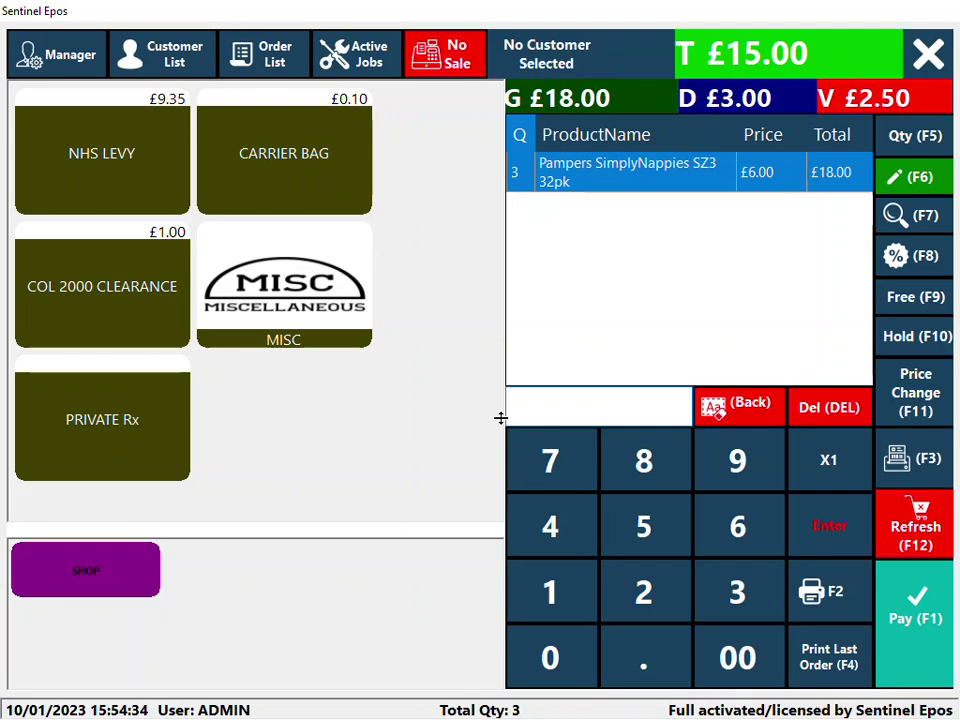
# - Discard the sale, close Sentinel Epos, and return to the browser
pyautogui.click(928, 34)
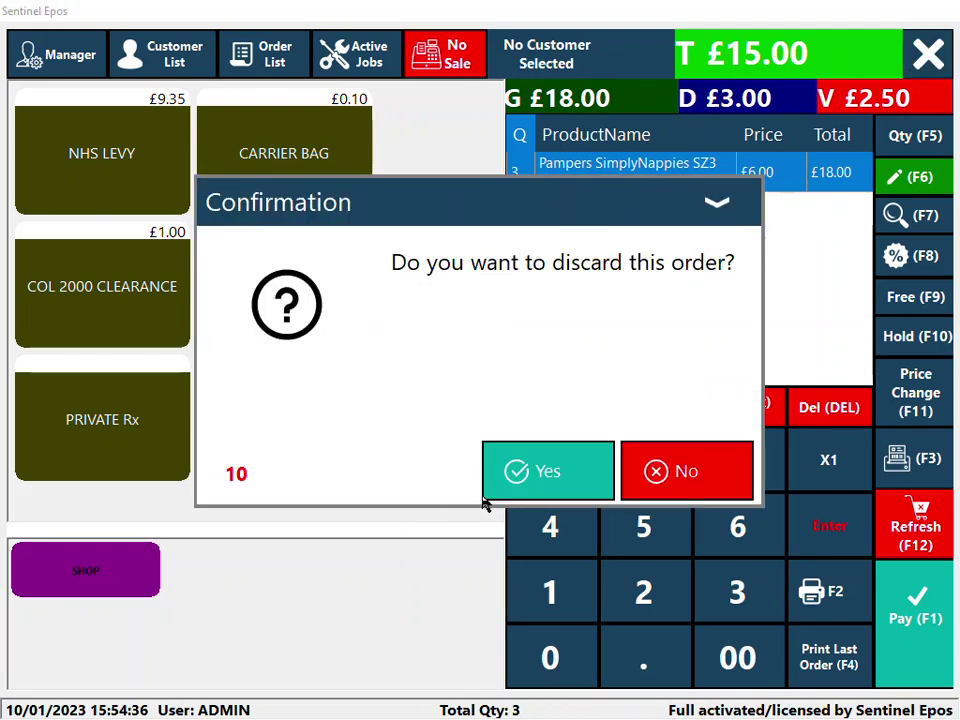
pyautogui.click(524, 480)
pyautogui.click(912, 76)
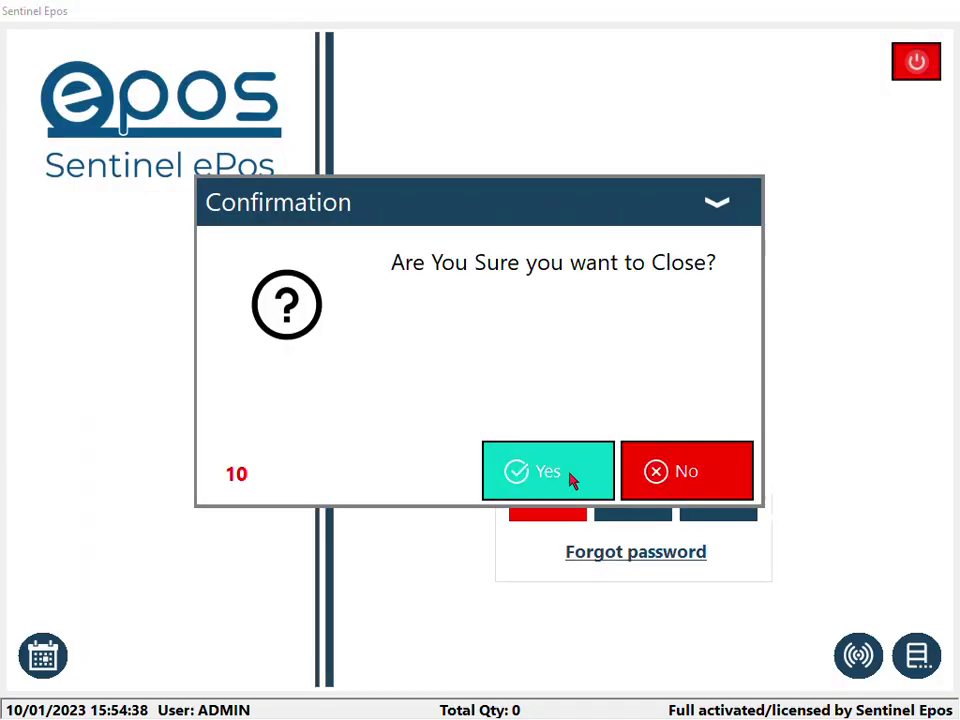
pyautogui.click(572, 478)
pyautogui.click(416, 702)
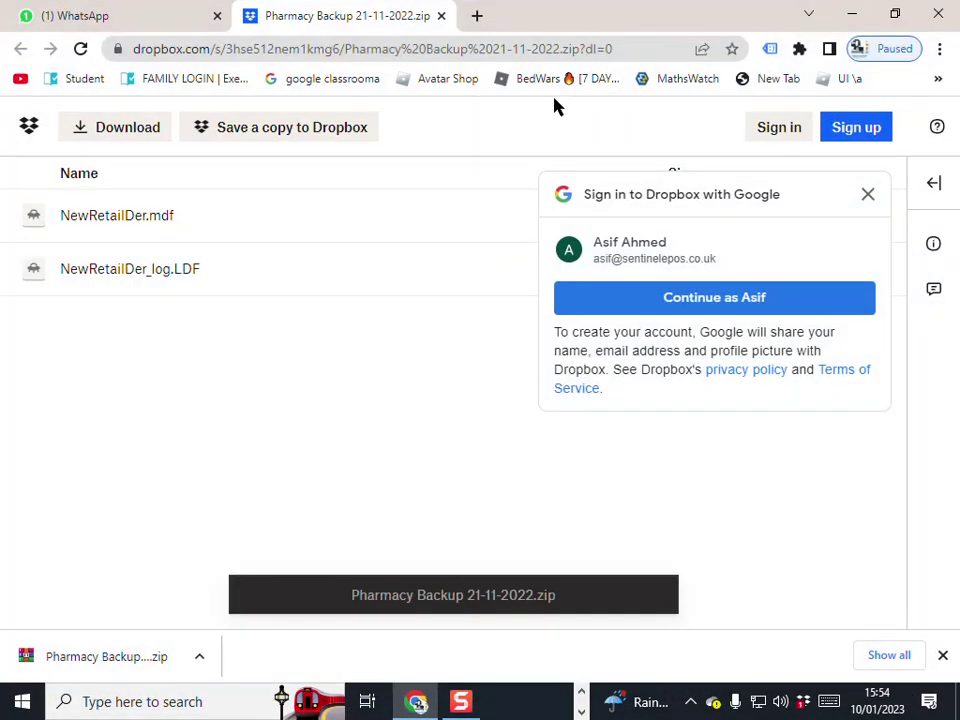
# - Go to the Google home page from Chrome's address bar
pyautogui.click(447, 50)
pyautogui.write('GOOG')
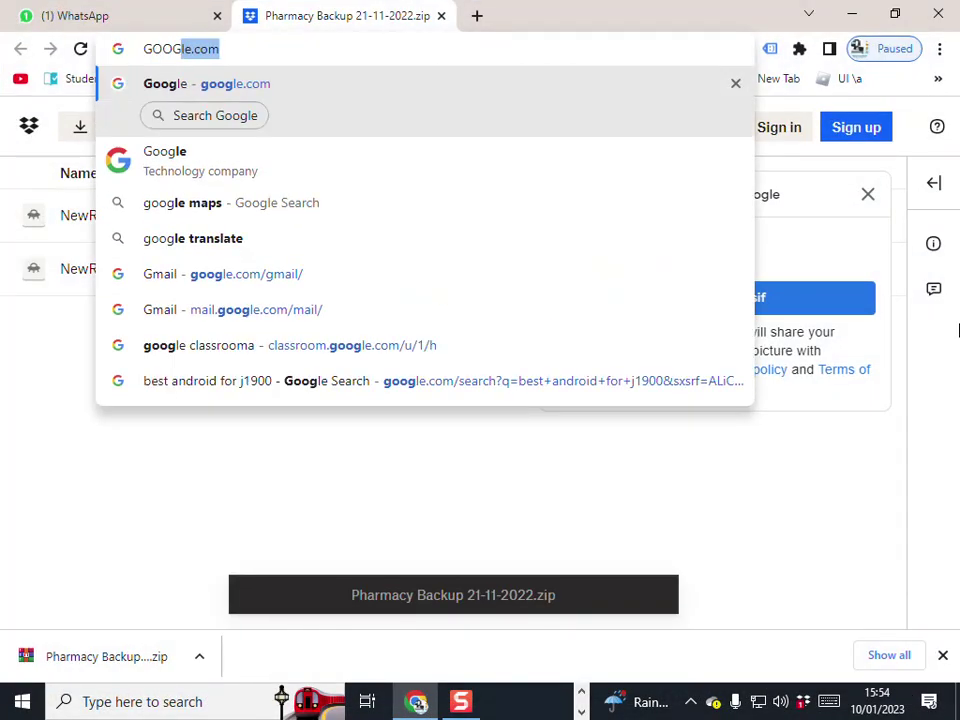
pyautogui.press('Return')
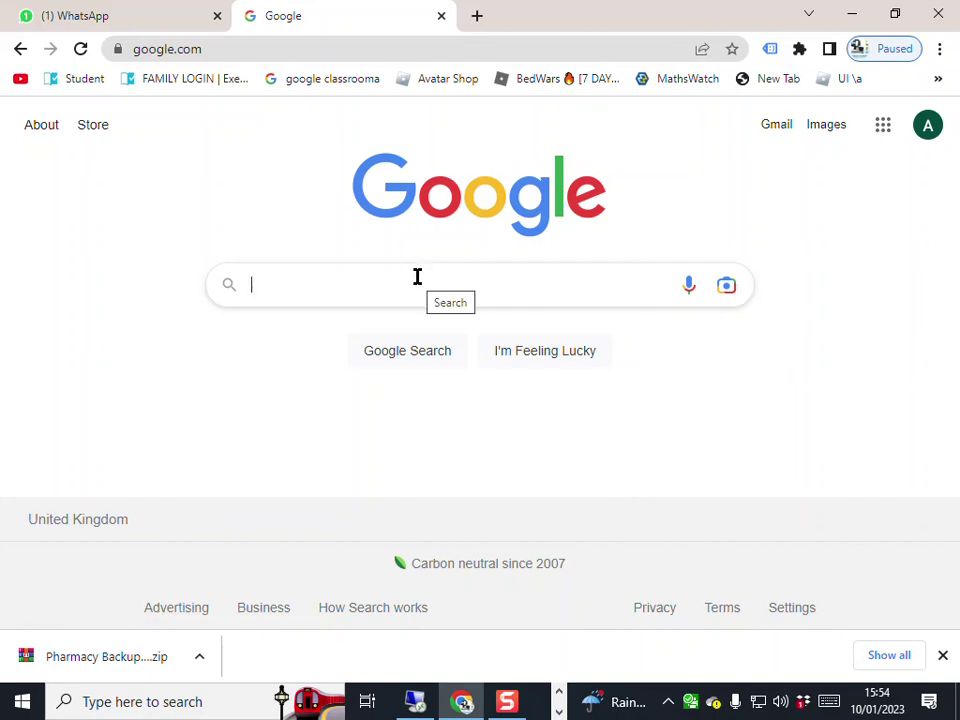
# - Search for SENTINEL EPOS and open its 119 Google reviews
pyautogui.write('SENTI')
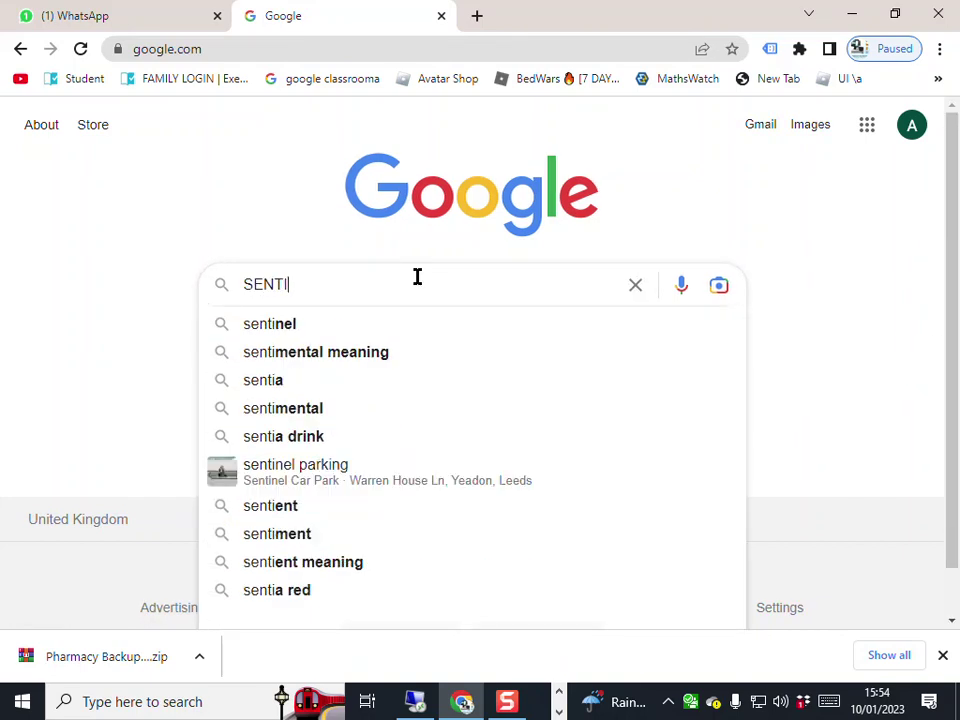
pyautogui.write('NEL EPOS')
pyautogui.press('Return')
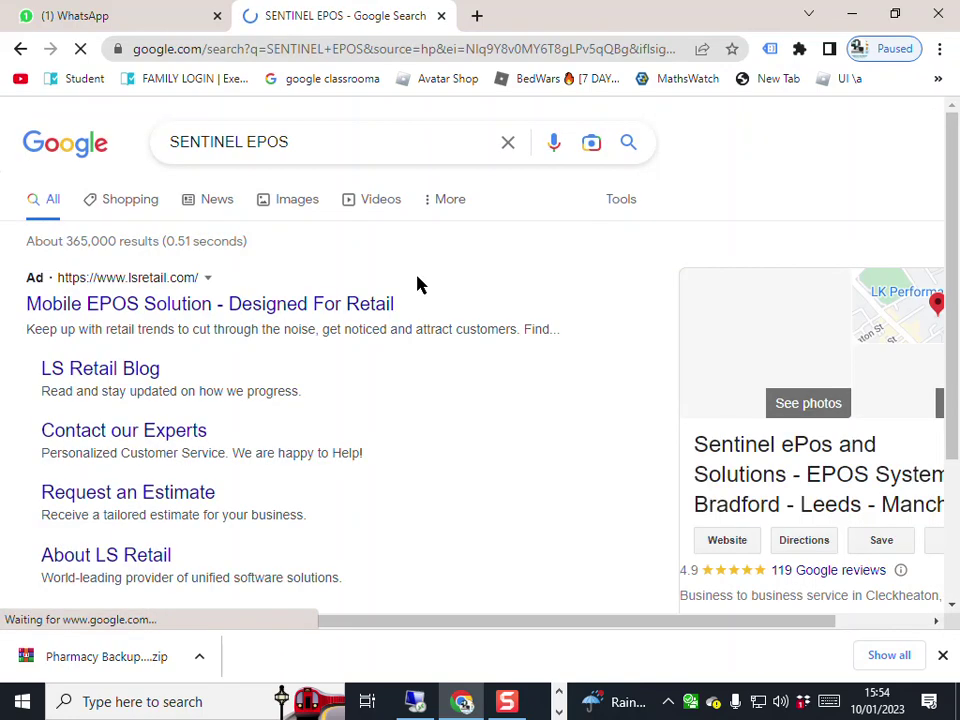
pyautogui.scroll(-3, 446, 280)
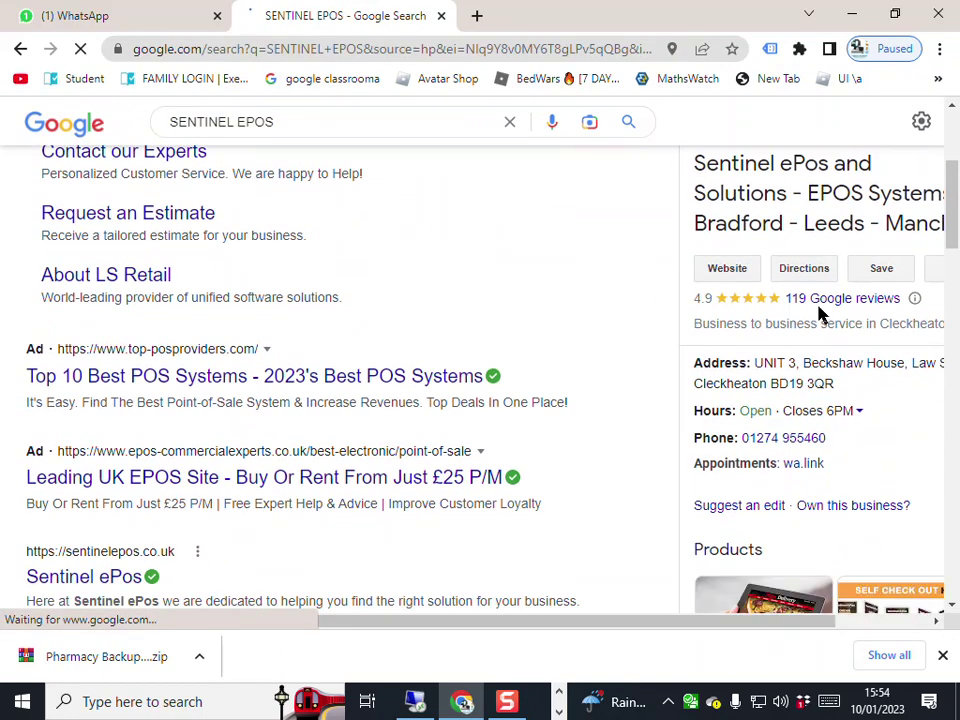
pyautogui.click(829, 302)
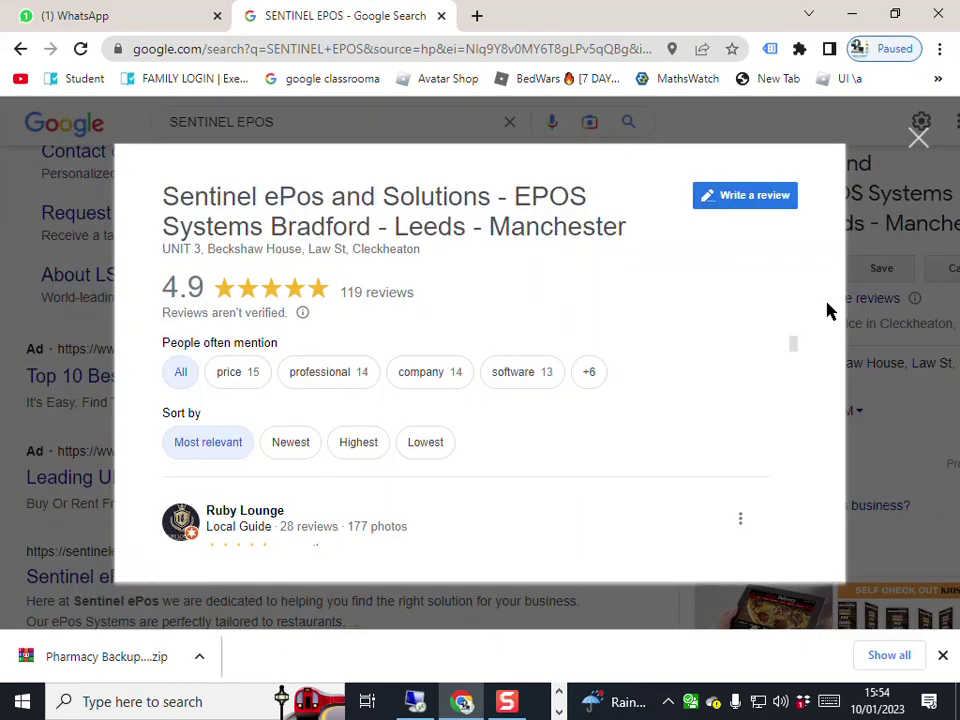
# - Sort the Sentinel ePos reviews by Newest and begin reading them
pyautogui.click(298, 446)
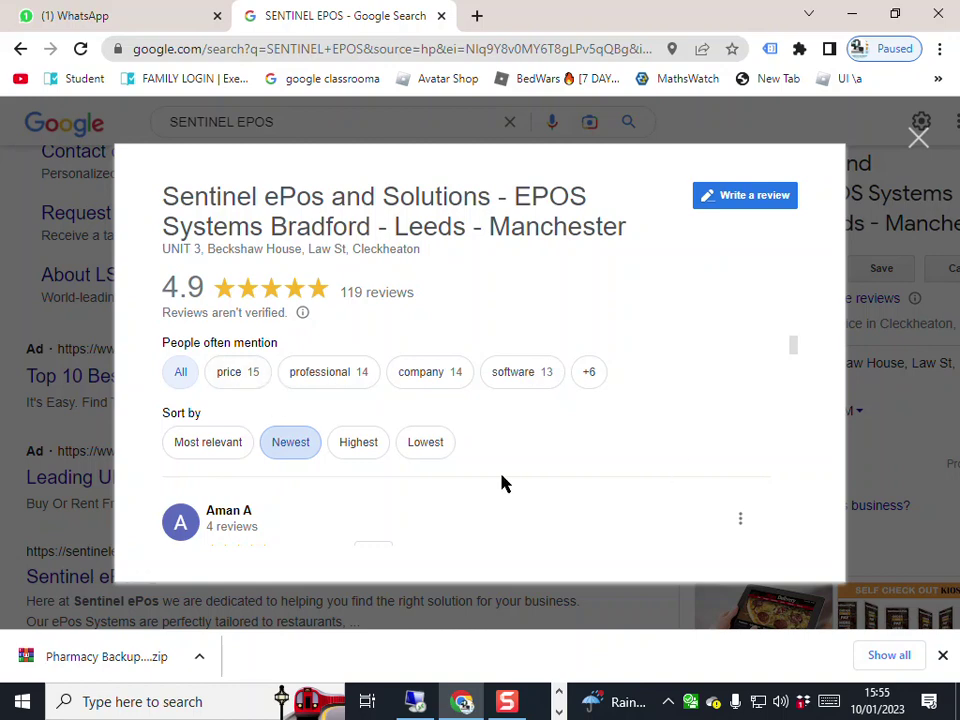
pyautogui.scroll(-5, 792, 350)
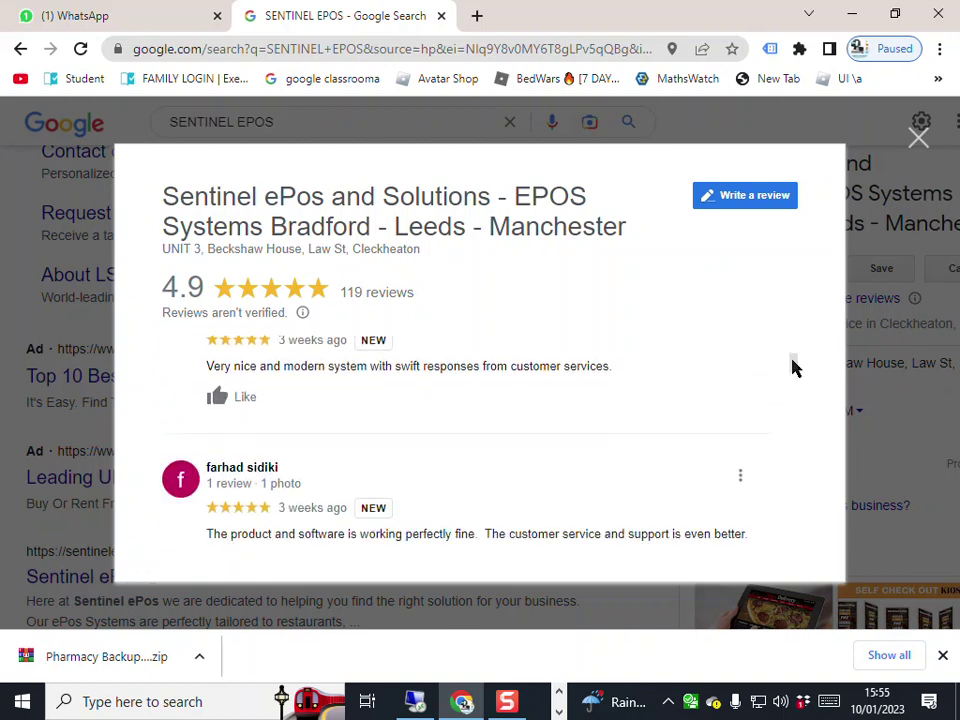
pyautogui.moveTo(792, 377); pyautogui.dragTo(793, 398)
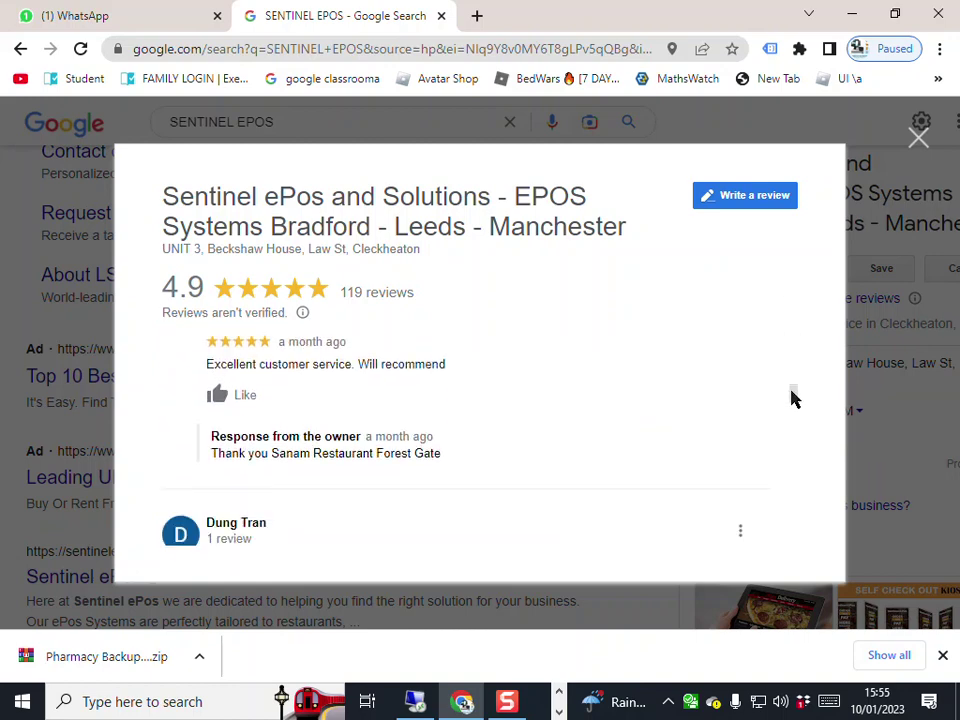
pyautogui.moveTo(322, 463); pyautogui.dragTo(450, 469)
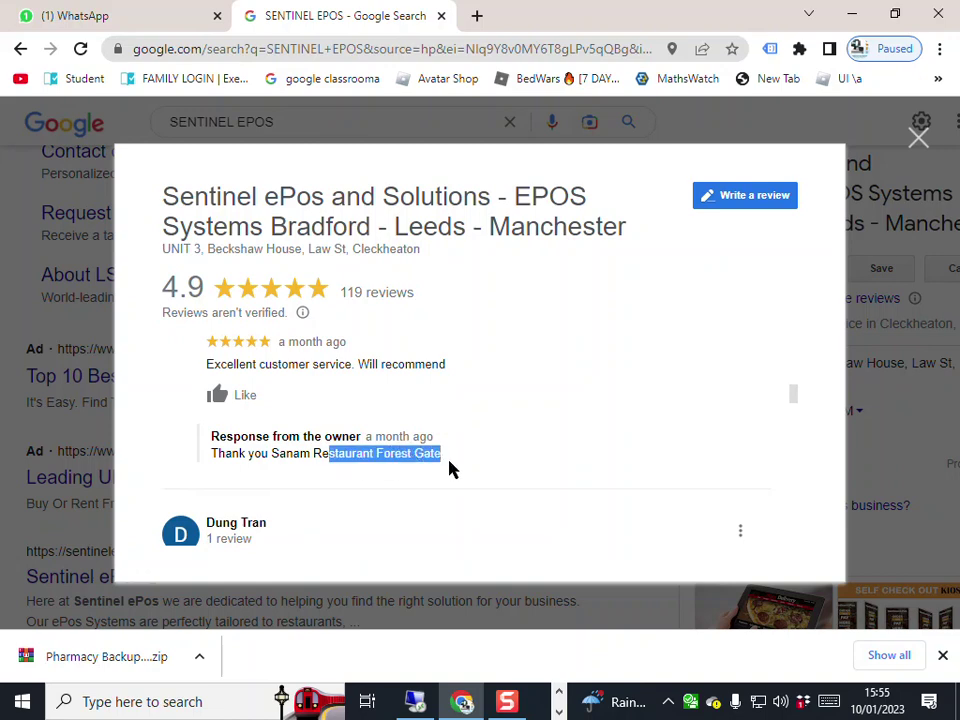
pyautogui.scroll(-3, 499, 431)
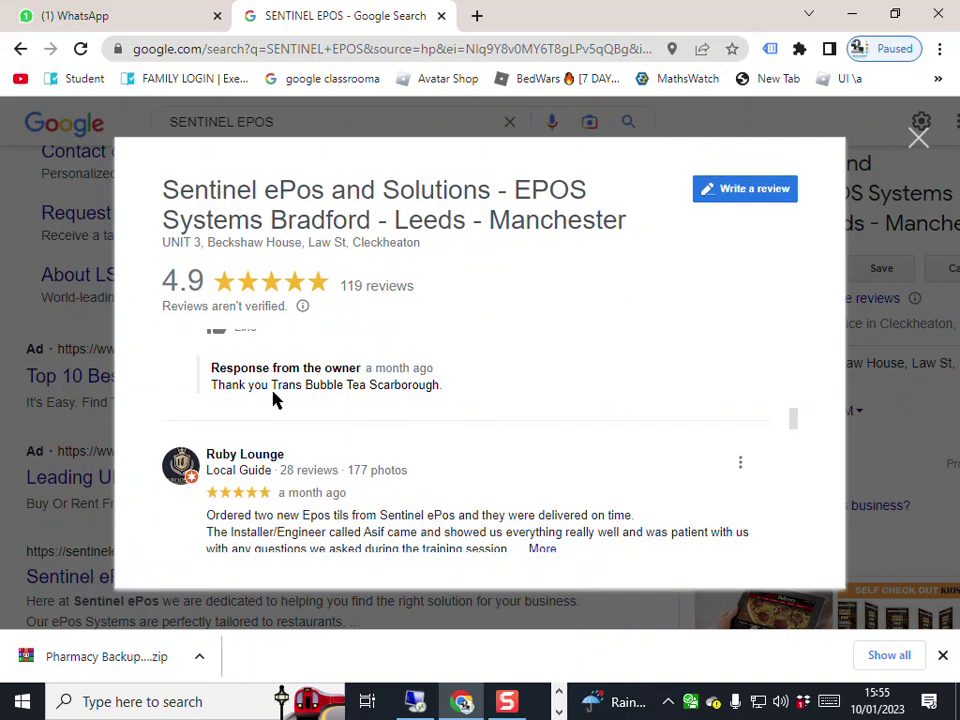
pyautogui.moveTo(271, 388); pyautogui.dragTo(445, 388)
# - Read through the remaining reviews, then close the reviews window
pyautogui.scroll(-1, 488, 392)
pyautogui.scroll(2, 477, 392)
pyautogui.scroll(-4, 460, 393)
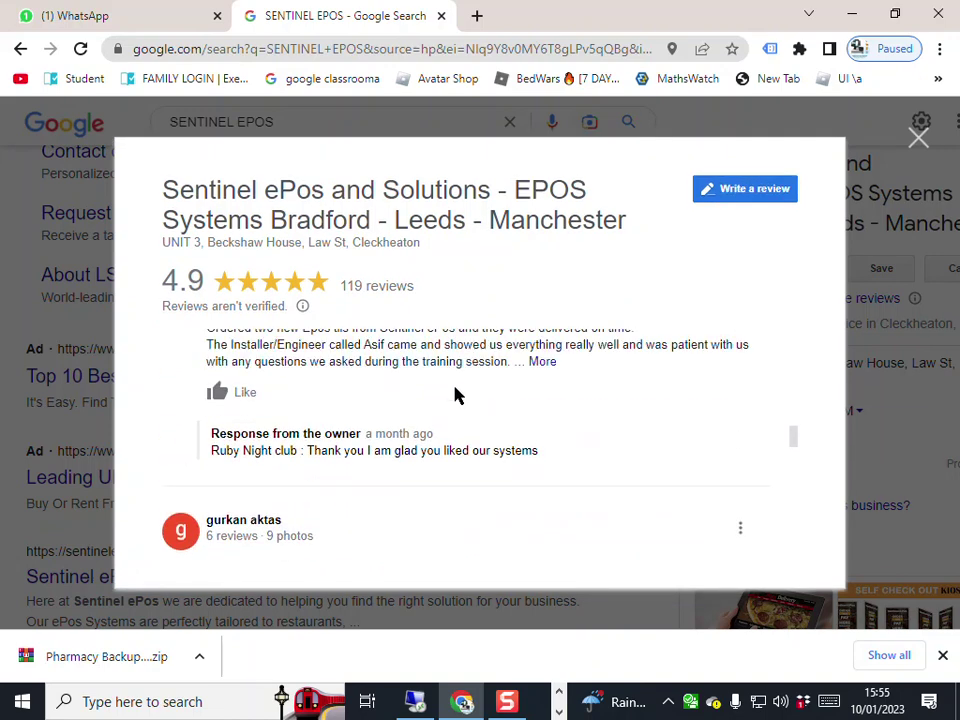
pyautogui.moveTo(305, 460); pyautogui.dragTo(611, 454)
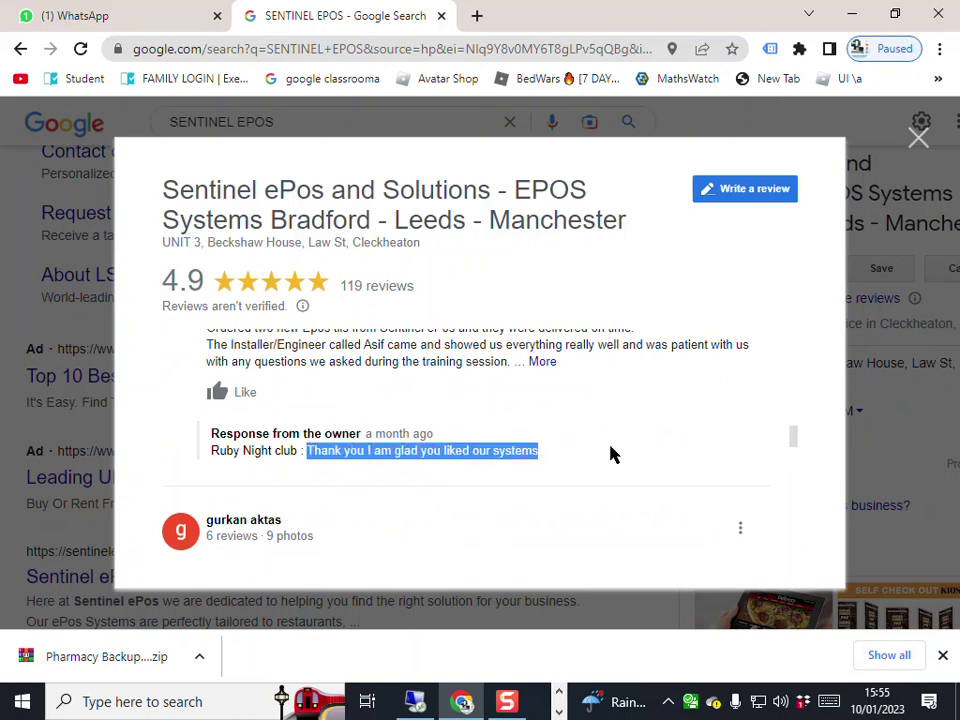
pyautogui.scroll(2, 566, 468)
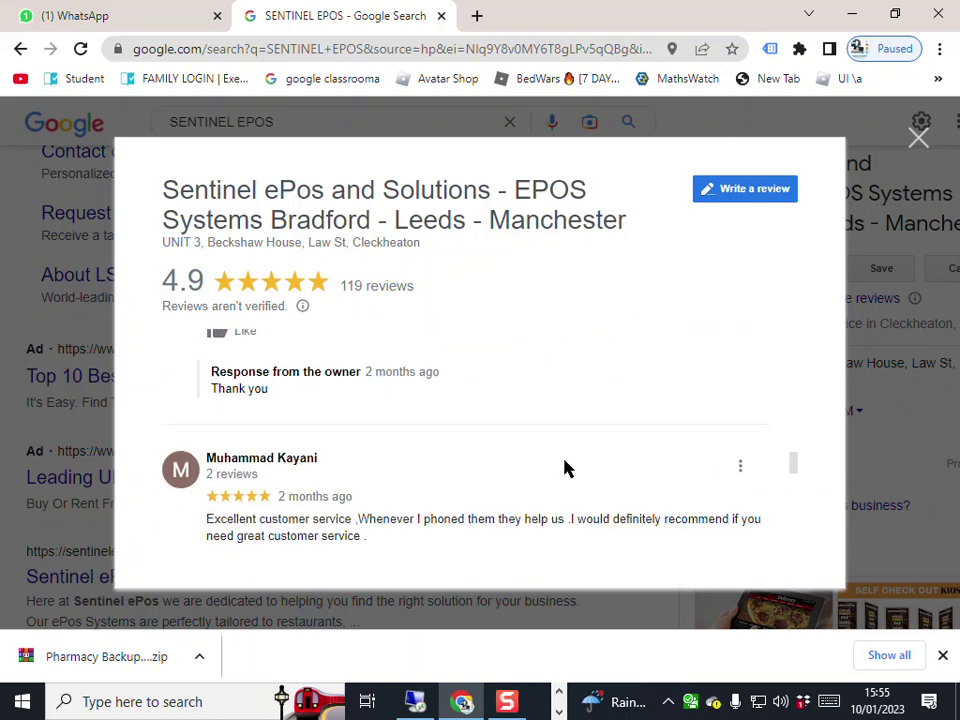
pyautogui.scroll(-2, 565, 468)
pyautogui.scroll(-3, 563, 467)
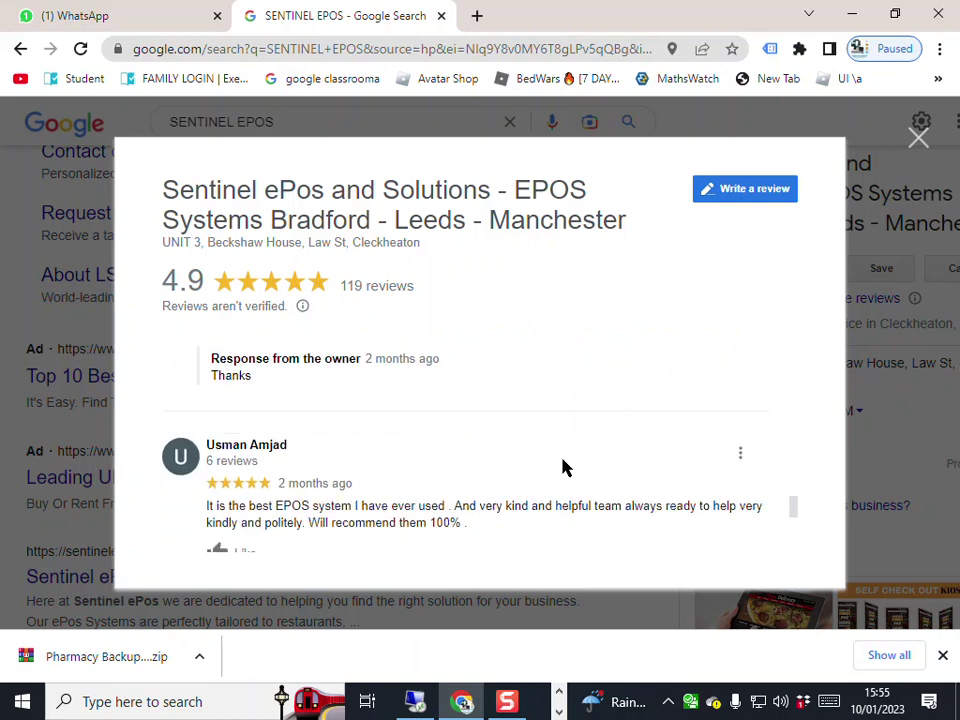
pyautogui.scroll(-3, 563, 467)
pyautogui.scroll(8, 563, 467)
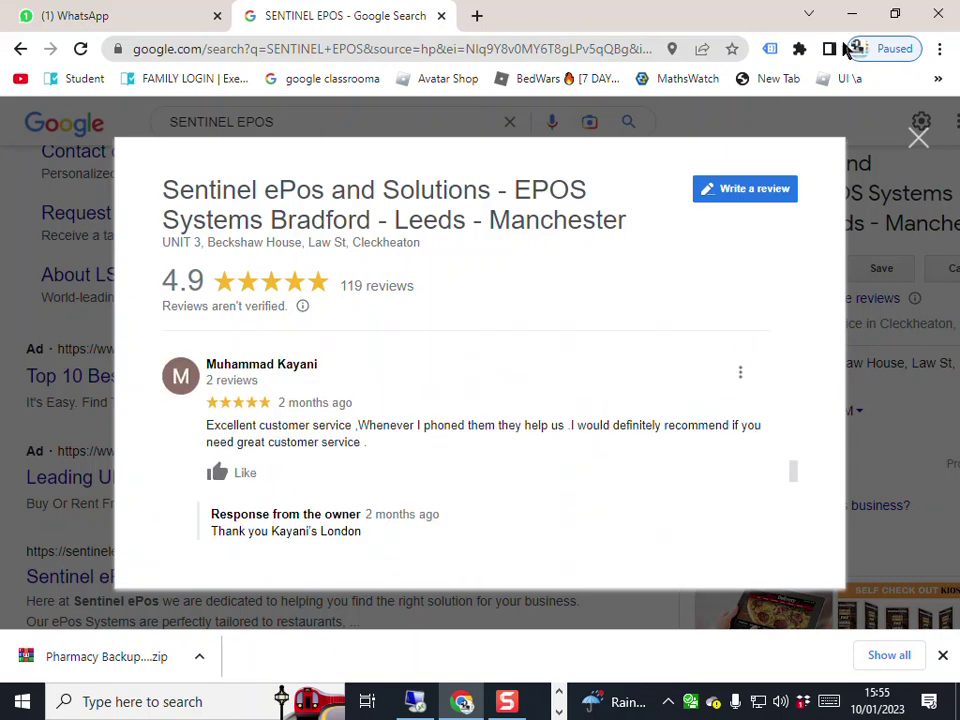
pyautogui.click(918, 138)
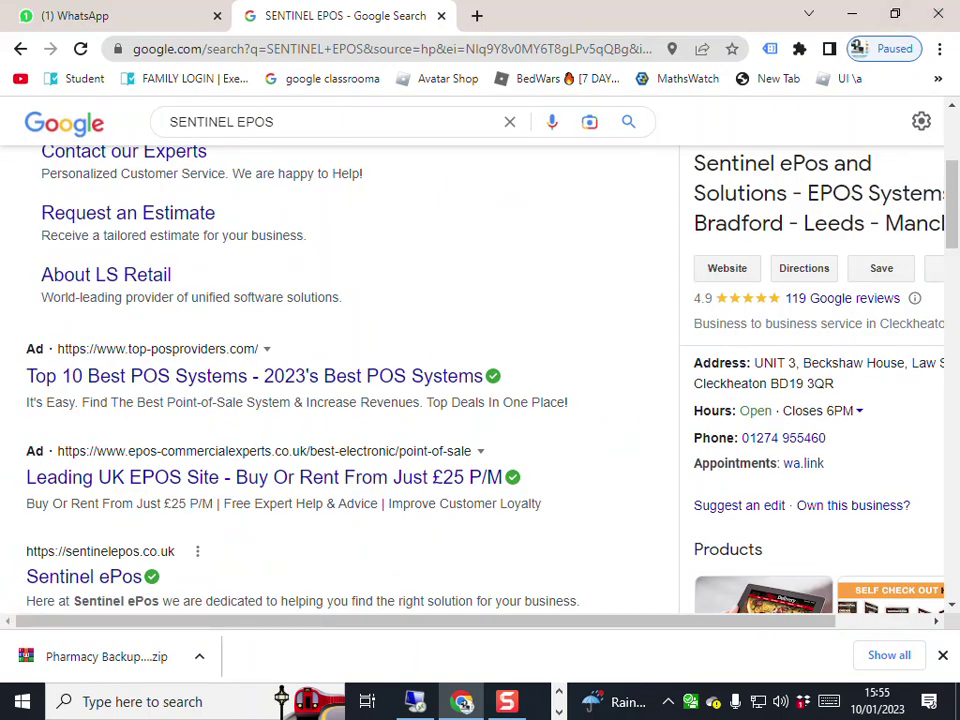